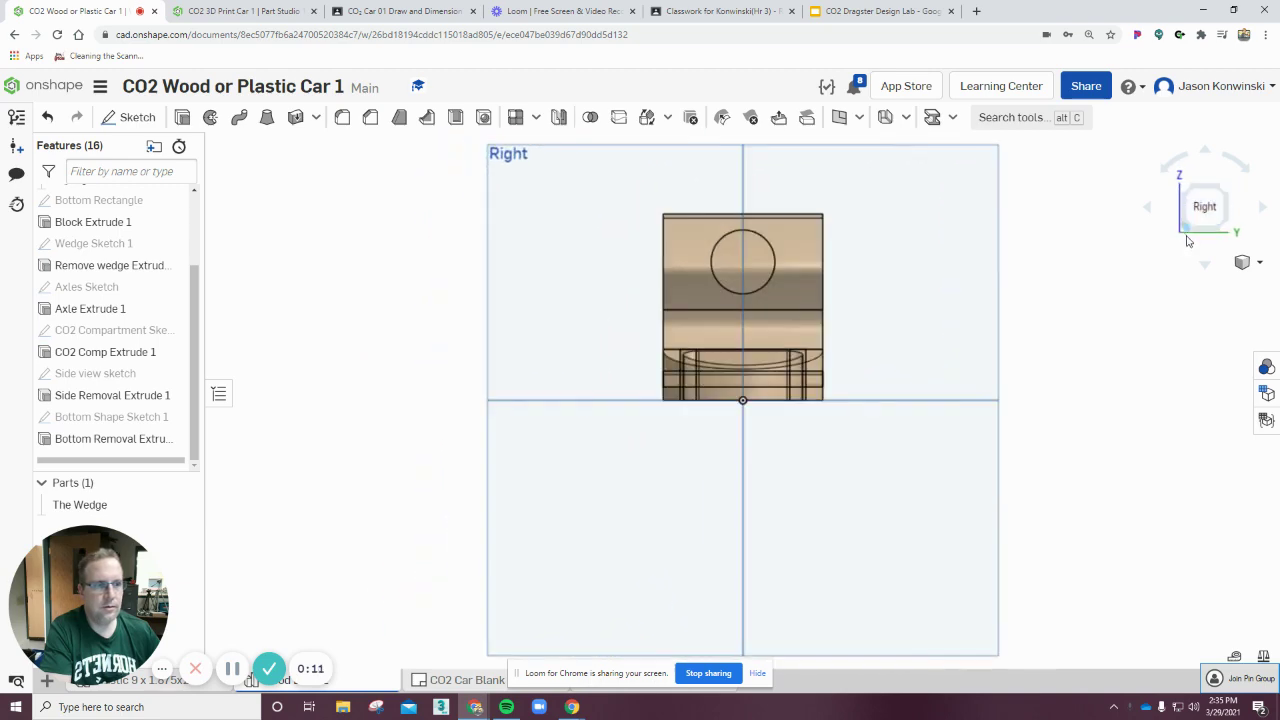
Examine the car body in 3D and from the front, side and rear views, ending on the end face with the CO2 hole
{"action": "right_click_drag", "start_coordinate": [1113, 330], "coordinate": [1024, 333]}
{"action": "right_click_drag", "start_coordinate": [1127, 394], "coordinate": [1054, 312]}
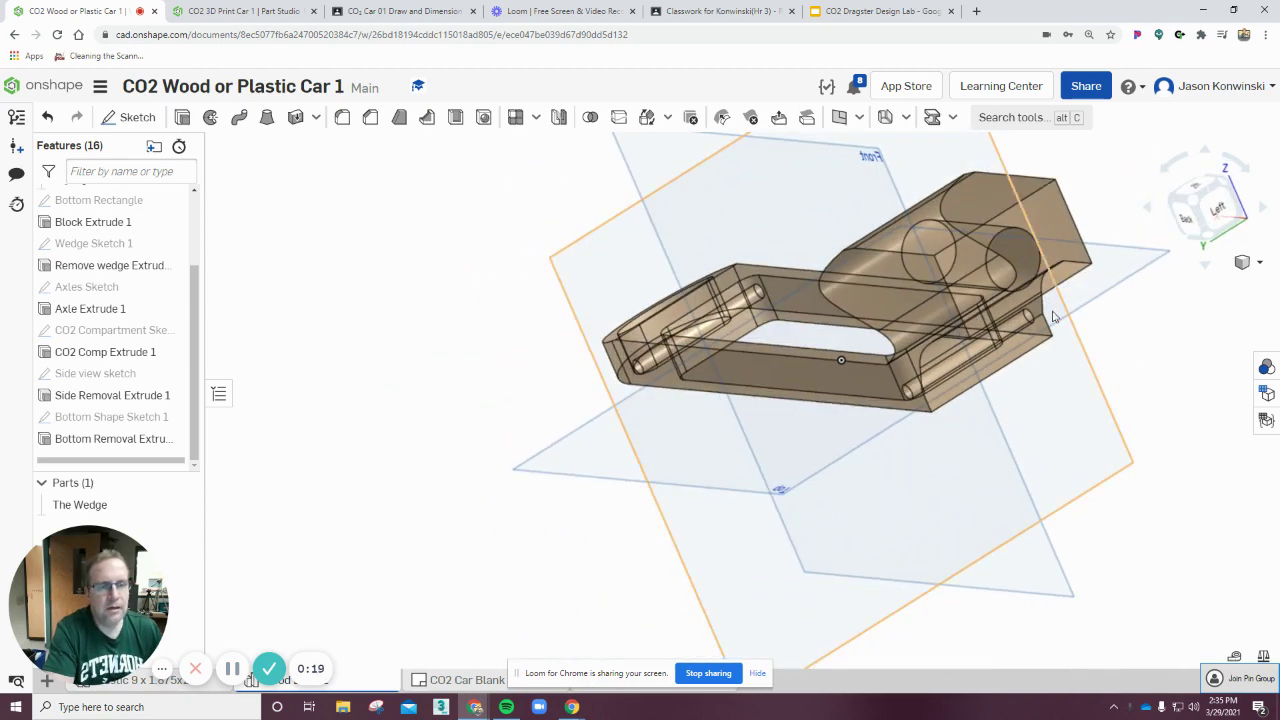
{"action": "mouse_move", "coordinate": [1150, 348]}
{"action": "right_mouse_down"}
{"action": "mouse_move", "coordinate": [1169, 352]}
{"action": "mouse_move", "coordinate": [1120, 366]}
{"action": "mouse_move", "coordinate": [1155, 333]}
{"action": "right_mouse_up"}
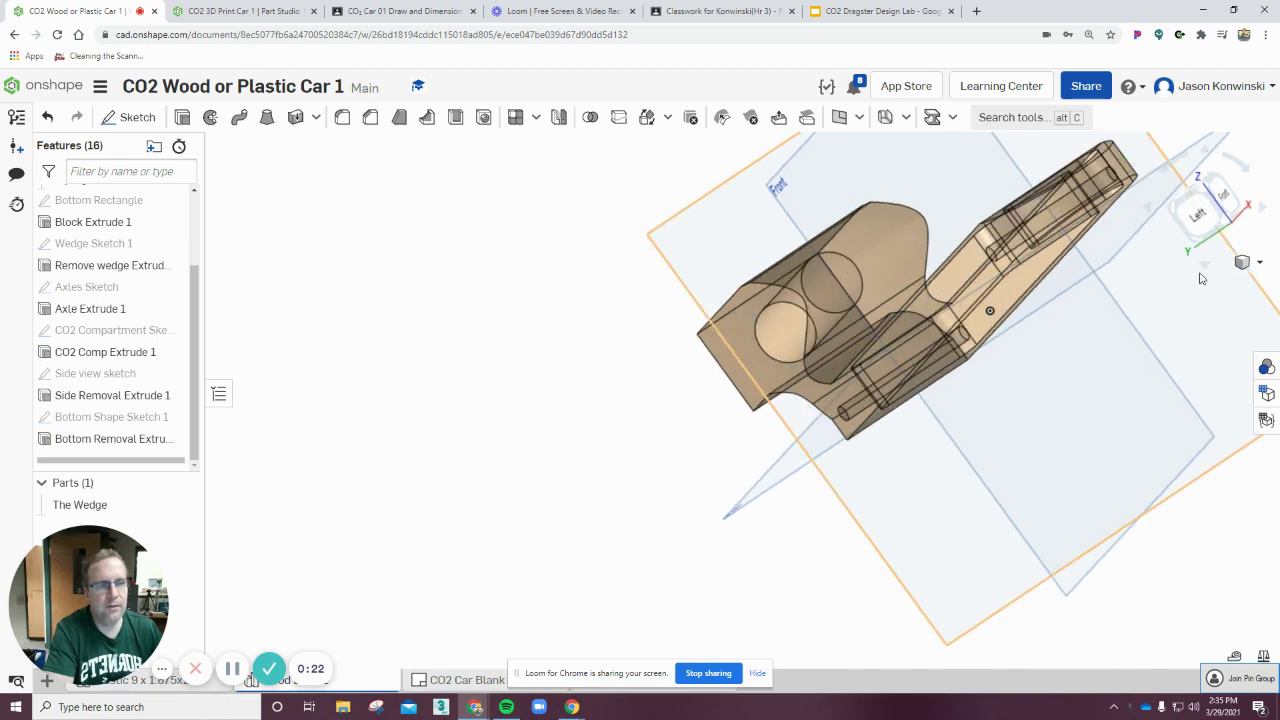
{"action": "left_click", "coordinate": [1229, 222]}
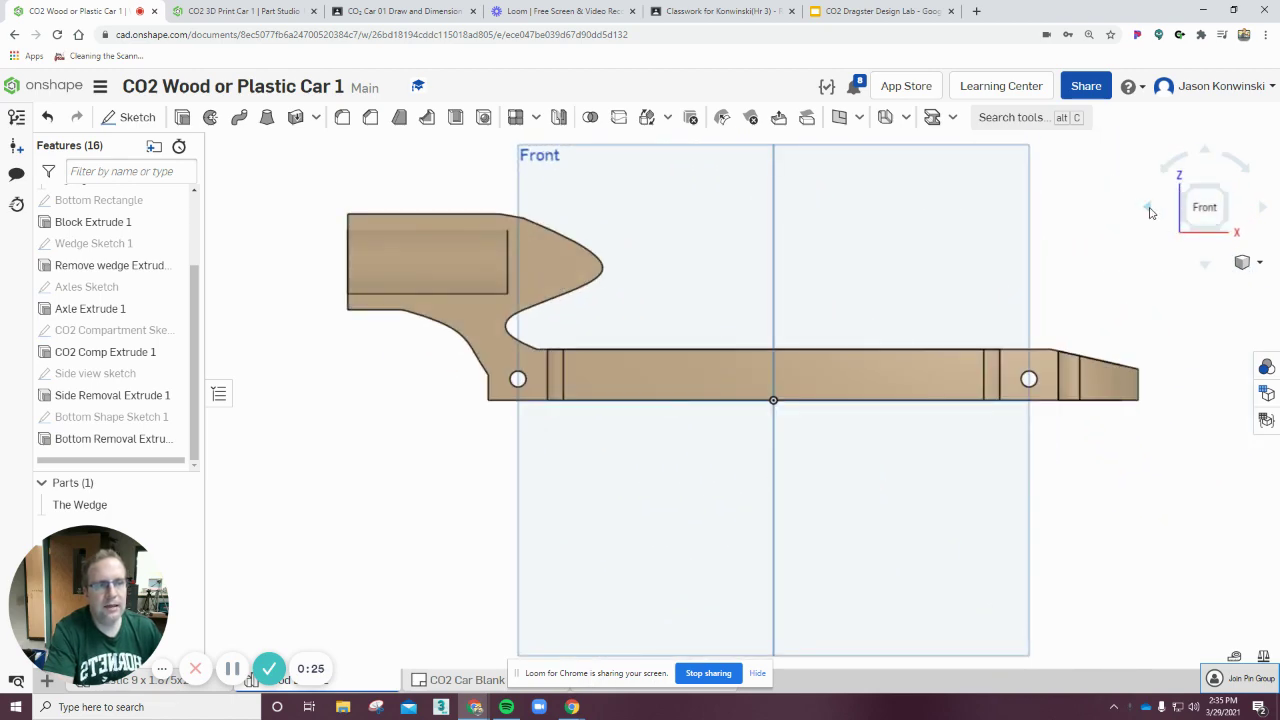
{"action": "left_click", "coordinate": [1262, 209]}
{"action": "left_click", "coordinate": [1262, 209]}
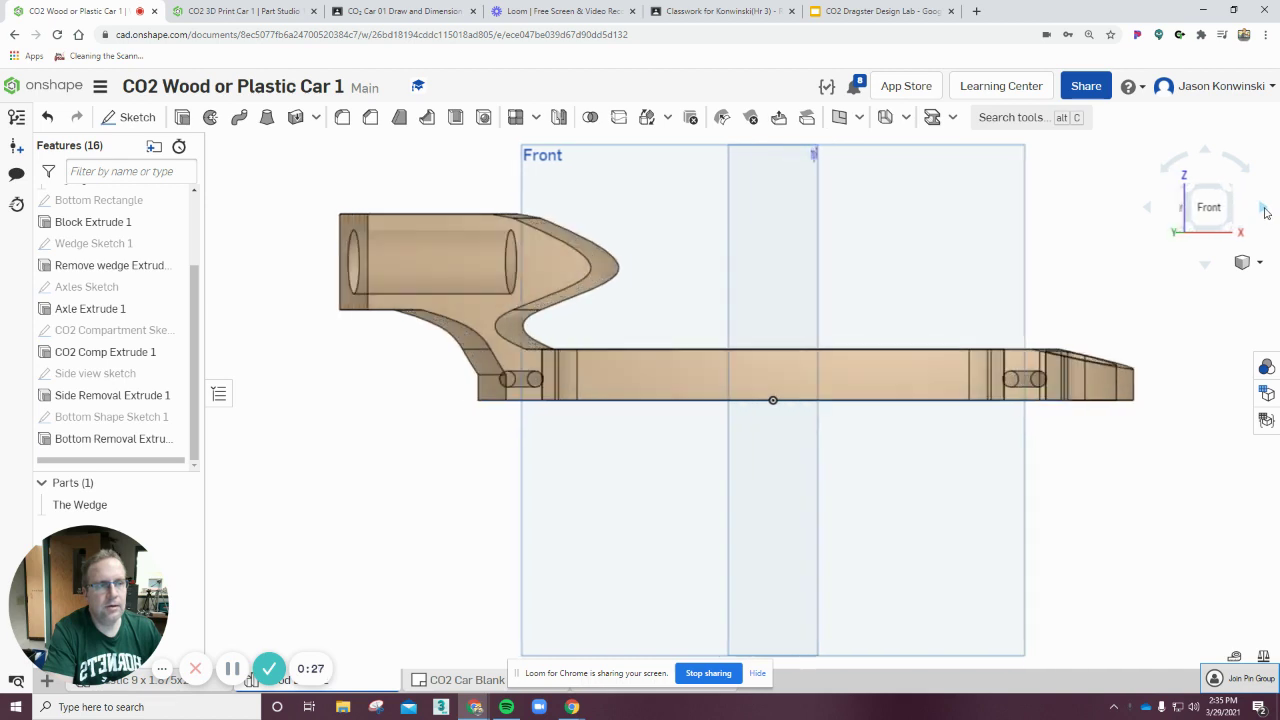
{"action": "left_click", "coordinate": [1262, 209]}
{"action": "left_click", "coordinate": [1262, 209]}
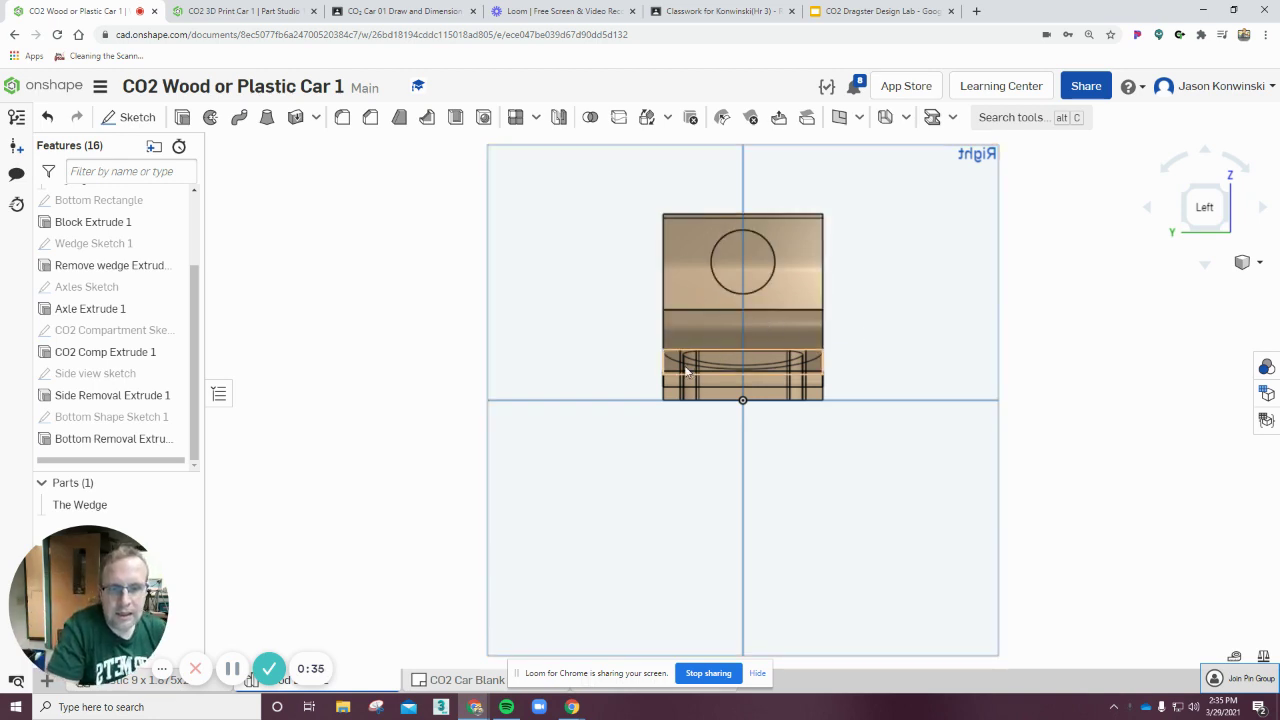
{"action": "right_click_drag", "start_coordinate": [866, 391], "coordinate": [797, 394]}
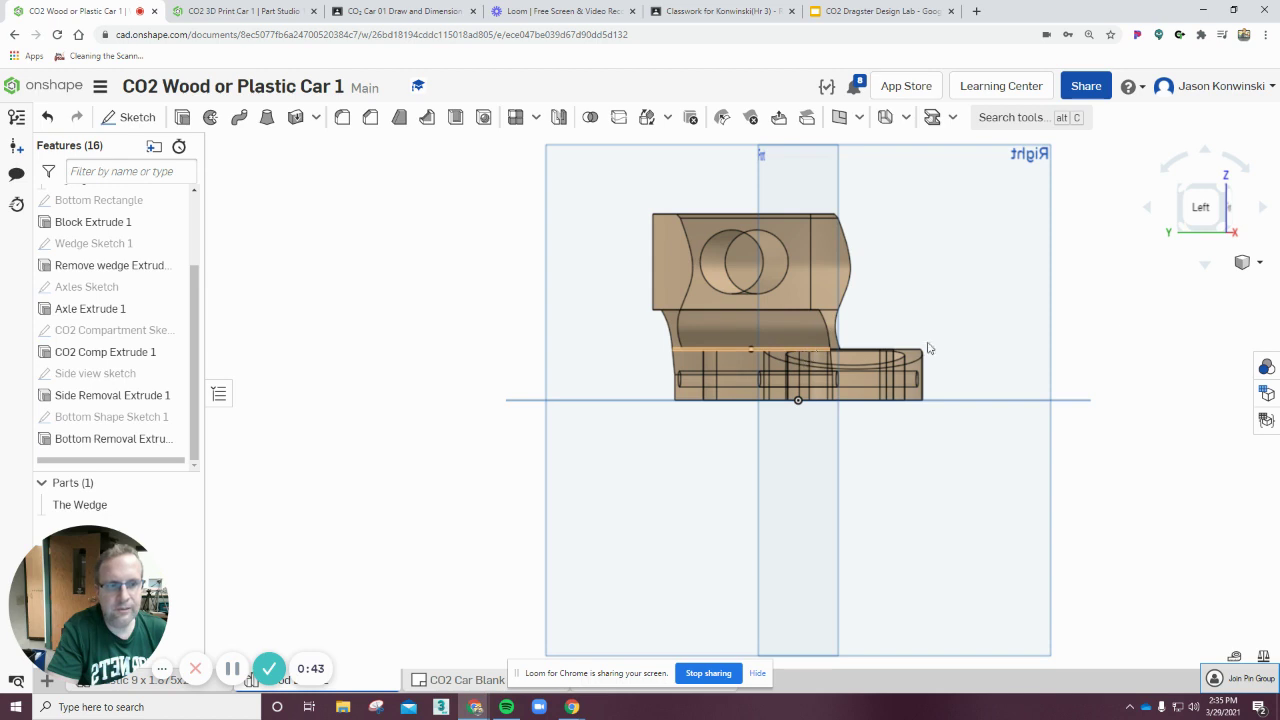
{"action": "key", "text": "shift+3"}
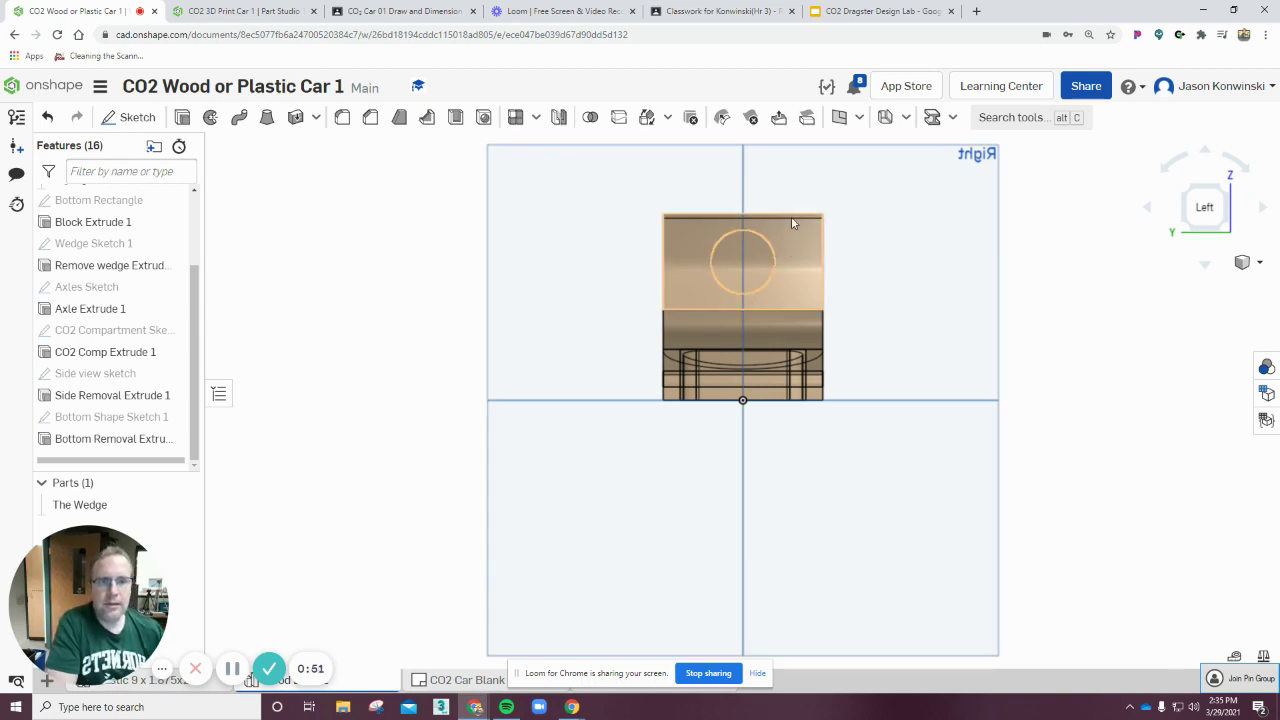
{"action": "scroll", "coordinate": [830, 240], "scroll_direction": "up", "scroll_amount": 2}
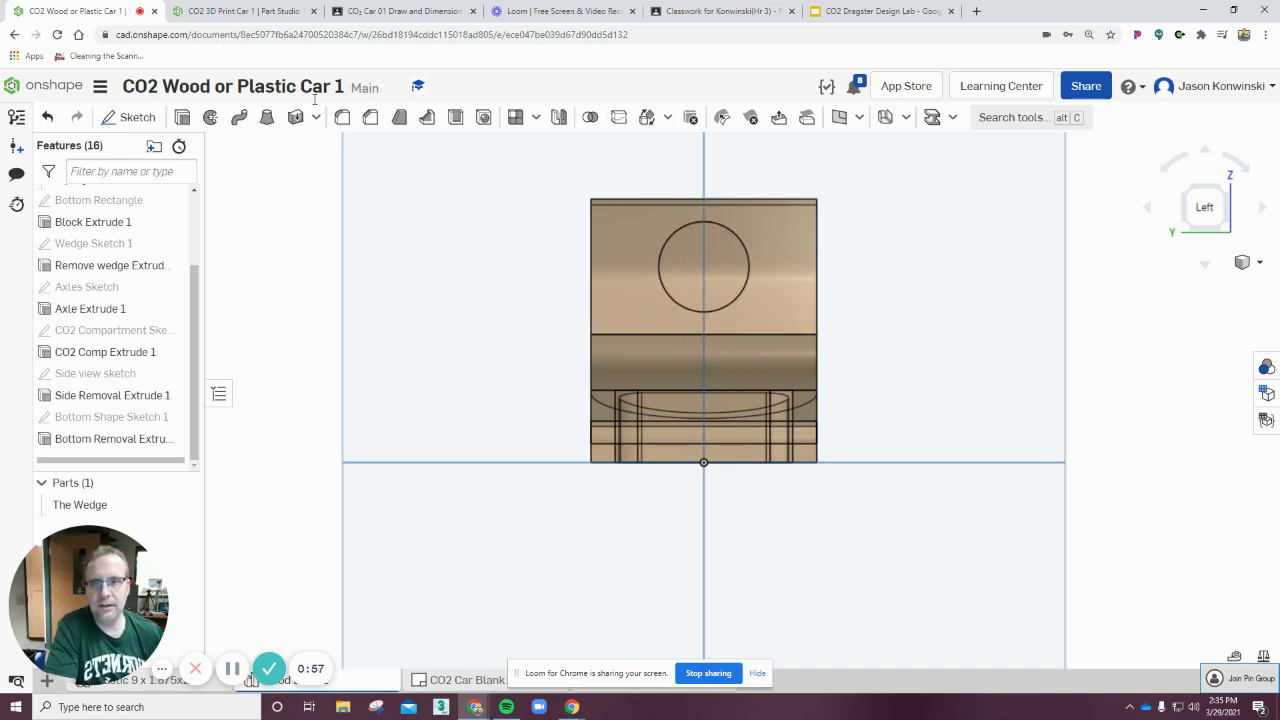
Create a new sketch named "Back shaping Sketch 1" without assigning a sketch plane
{"action": "left_click", "coordinate": [132, 118]}
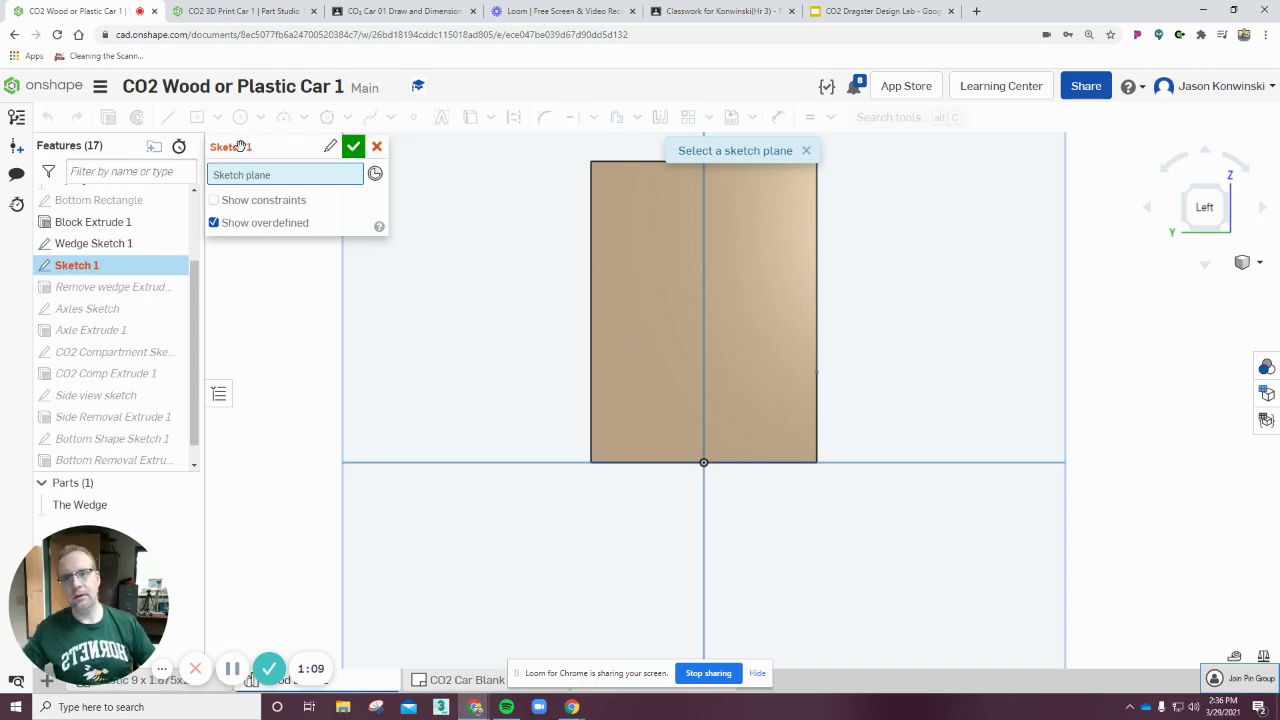
{"action": "left_click", "coordinate": [331, 148]}
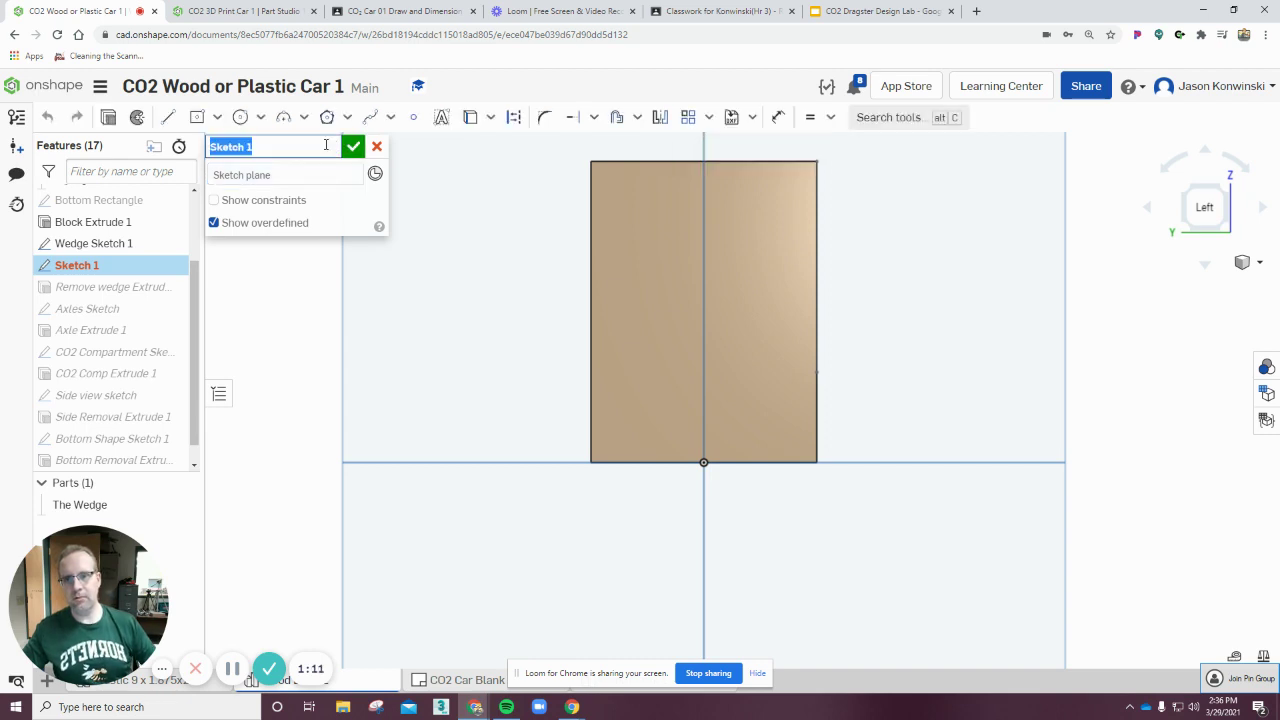
{"action": "left_click", "coordinate": [326, 144]}
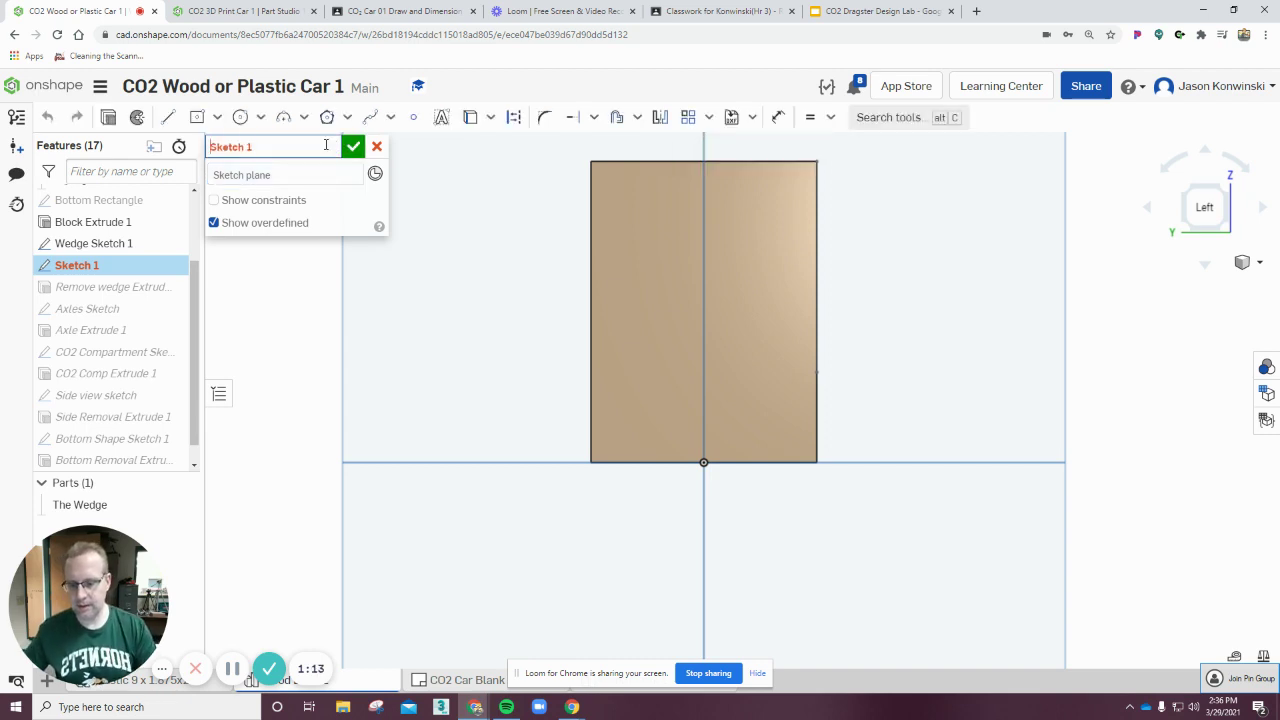
{"action": "type", "text": "Ba"}
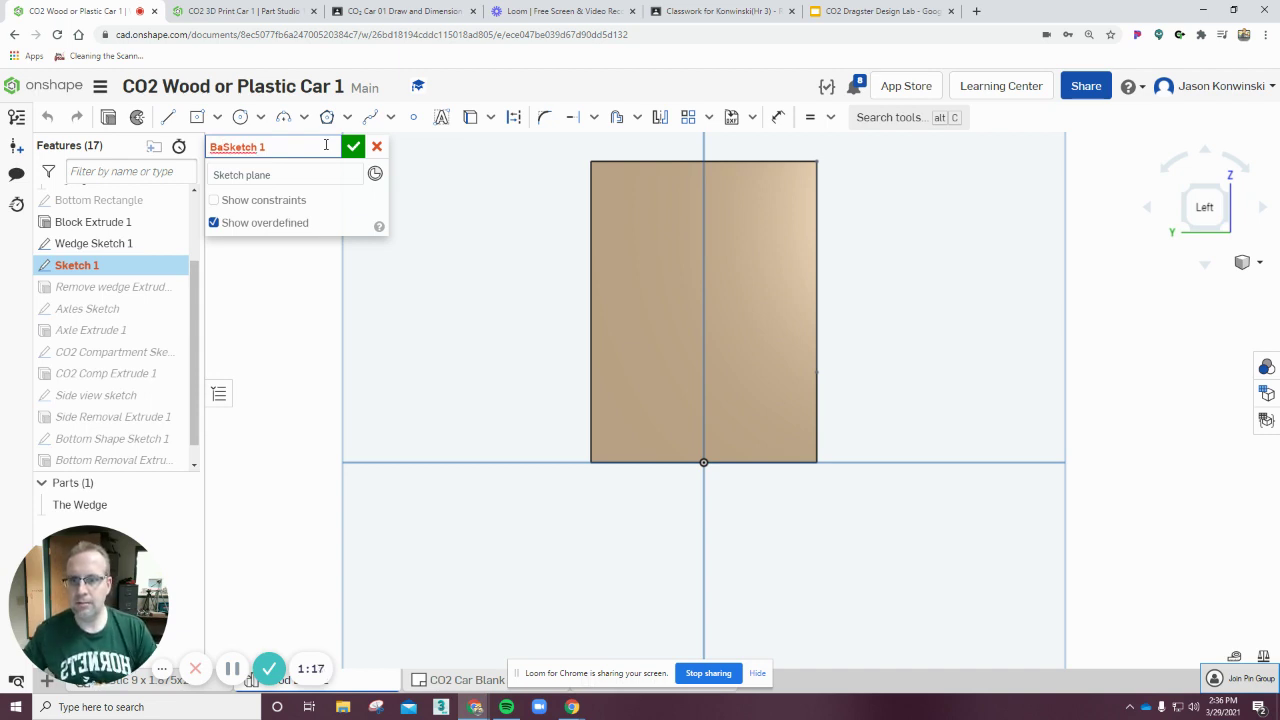
{"action": "type", "text": "ck "}
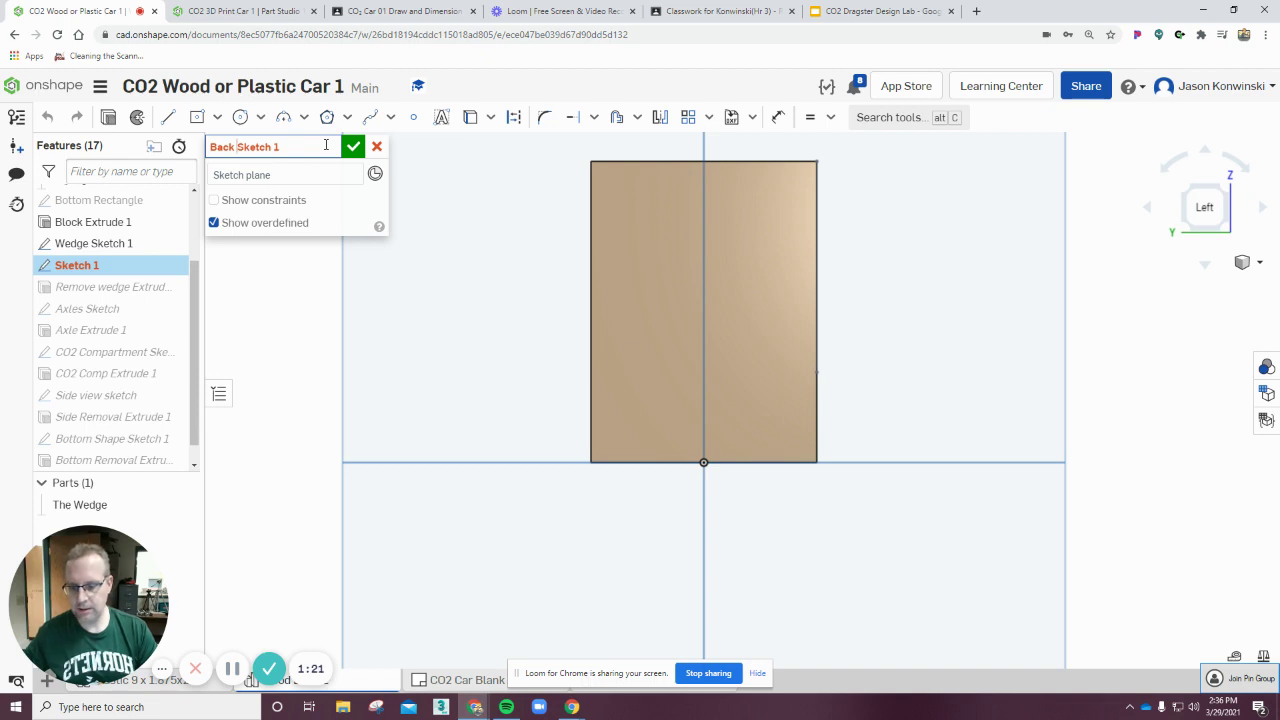
{"action": "type", "text": "shap"}
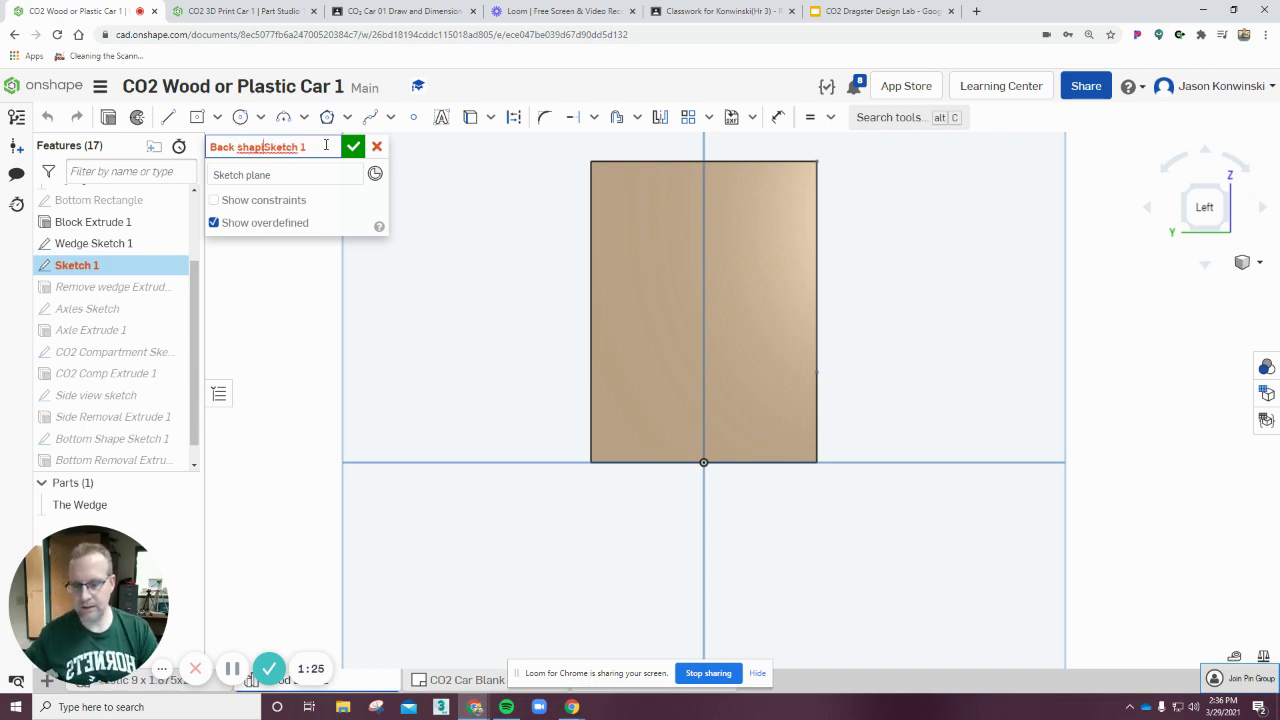
{"action": "type", "text": "ing"}
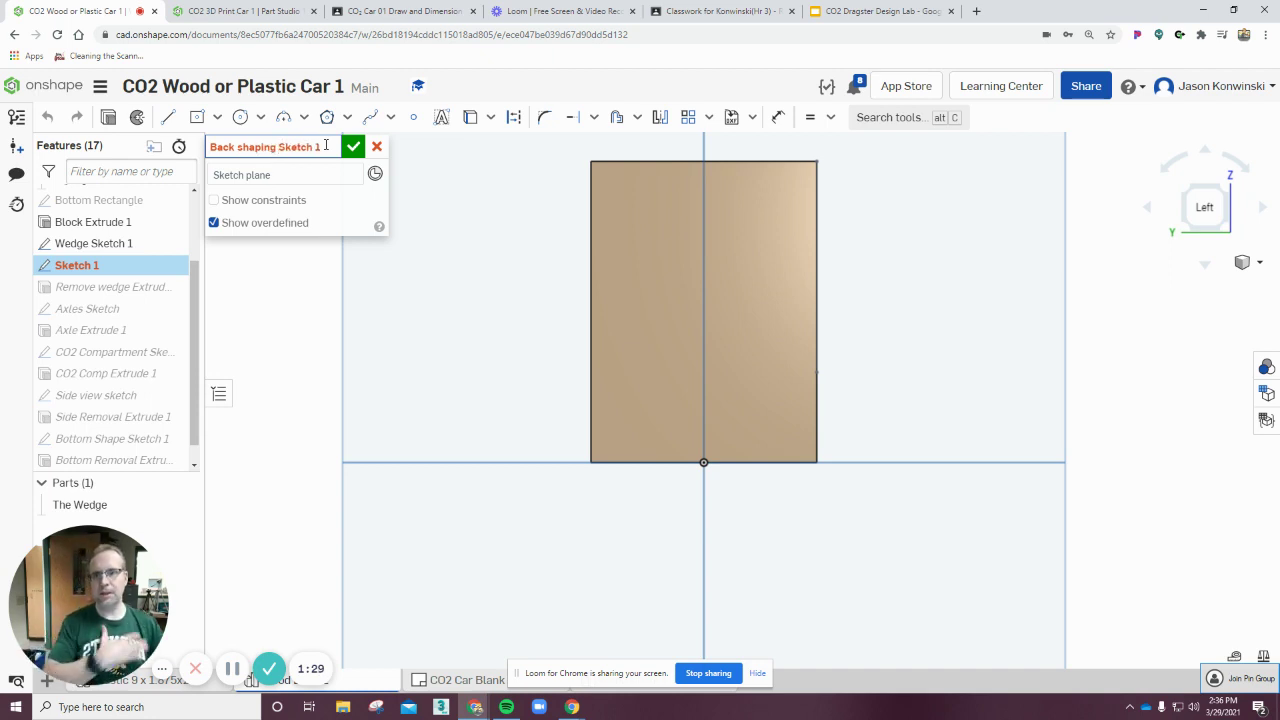
{"action": "left_click", "coordinate": [353, 146]}
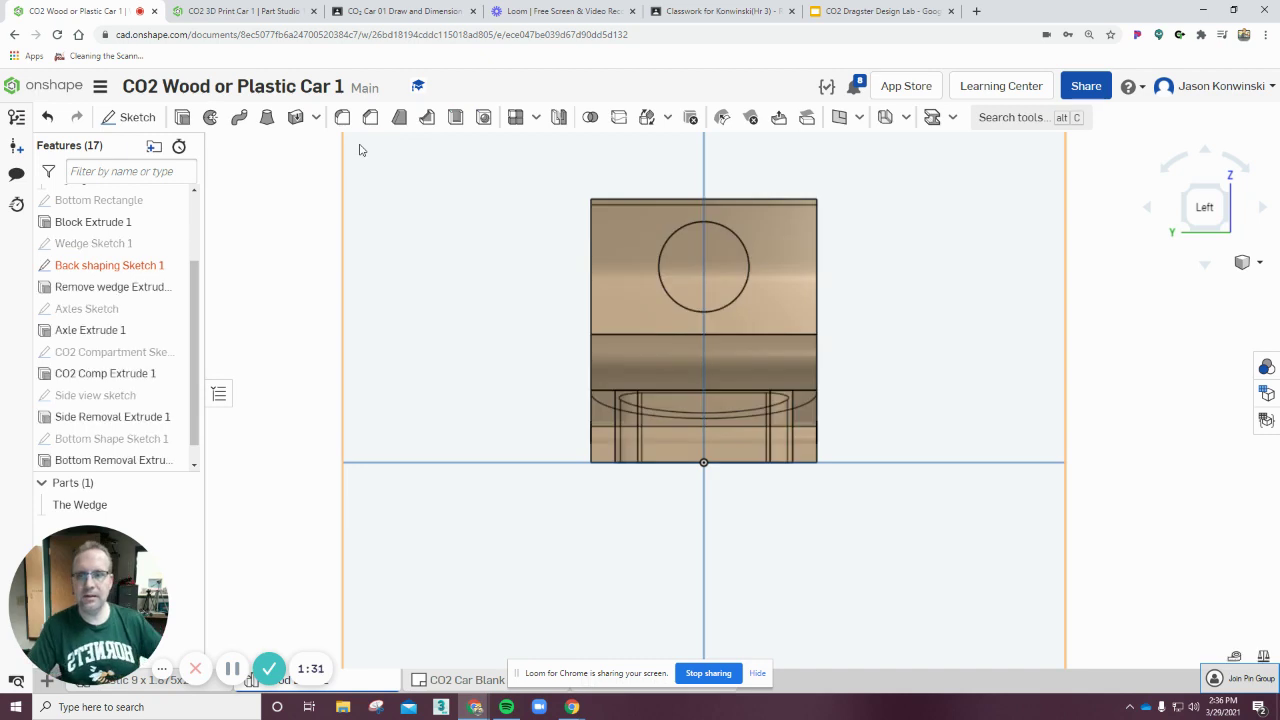
Reorder Back shaping Sketch 1 after Bottom Removal Extrude and place it on the block's rear face around the CO2 hole
{"action": "mouse_move", "coordinate": [75, 267]}
{"action": "left_mouse_down"}
{"action": "mouse_move", "coordinate": [46, 478]}
{"action": "mouse_move", "coordinate": [66, 458]}
{"action": "left_mouse_up"}
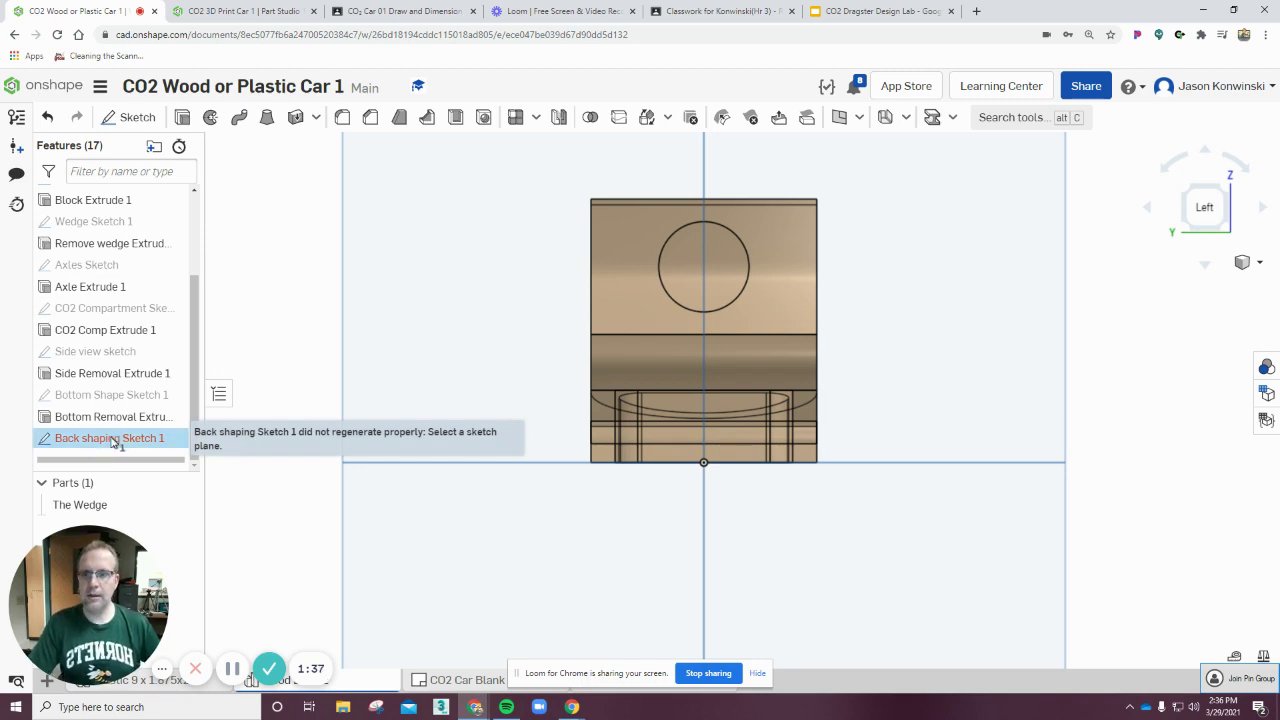
{"action": "double_click", "coordinate": [113, 438]}
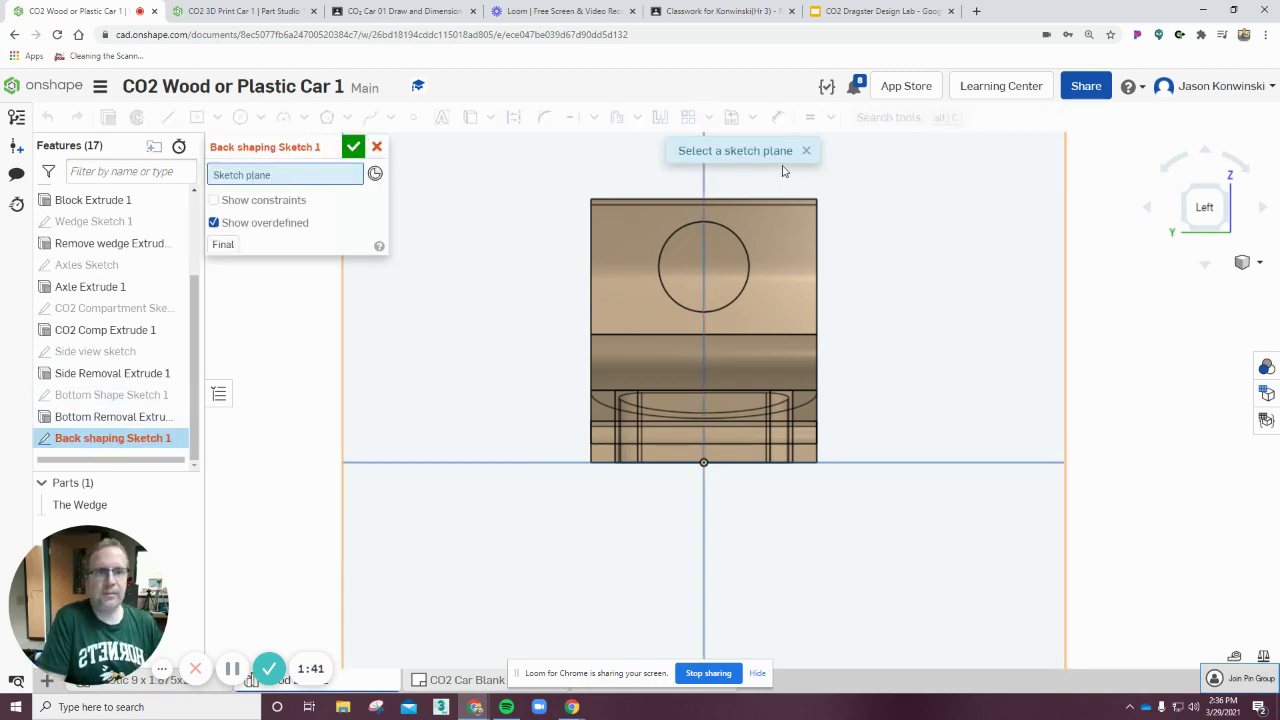
{"action": "right_click_drag", "start_coordinate": [1124, 326], "coordinate": [1116, 327]}
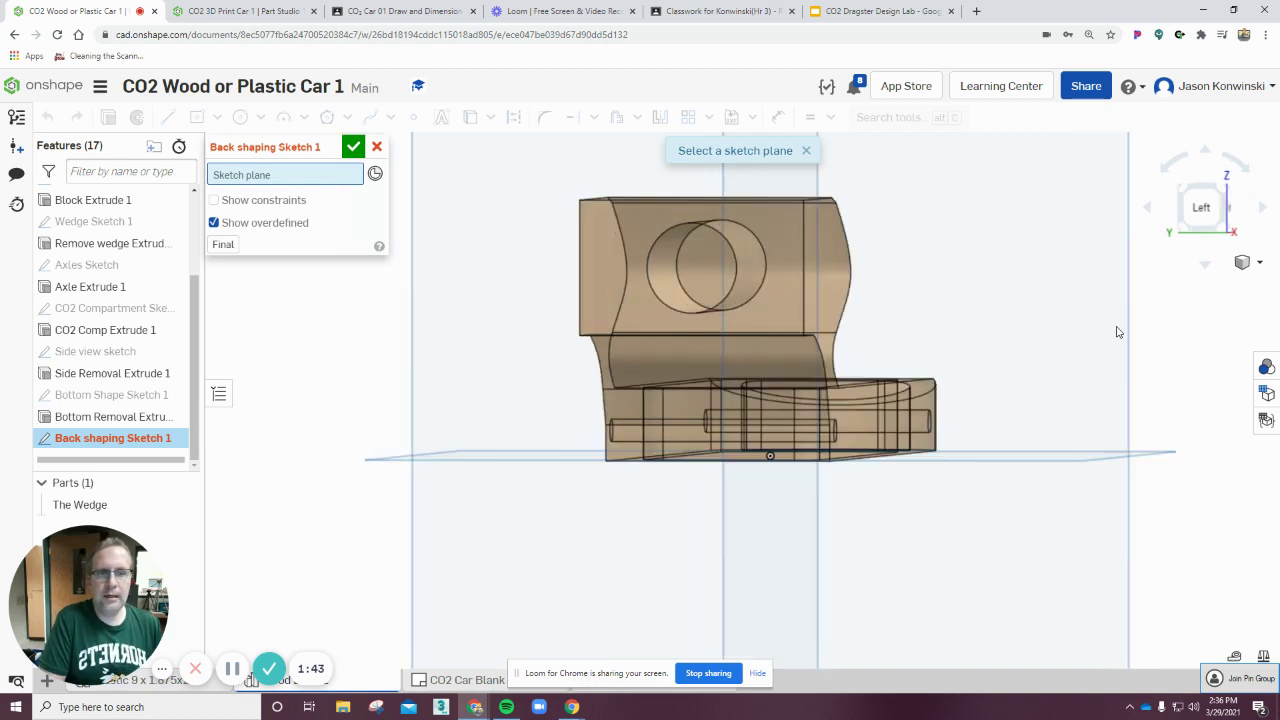
{"action": "left_click", "coordinate": [793, 229]}
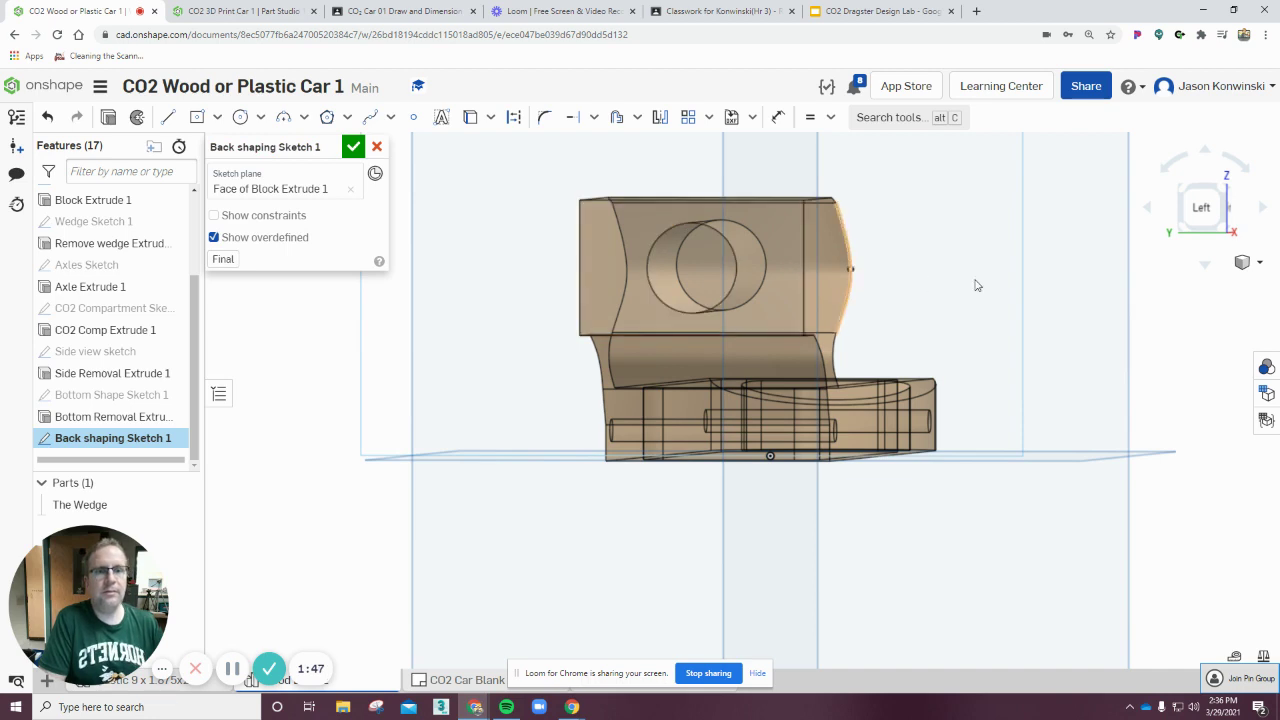
{"action": "left_click", "coordinate": [1204, 214]}
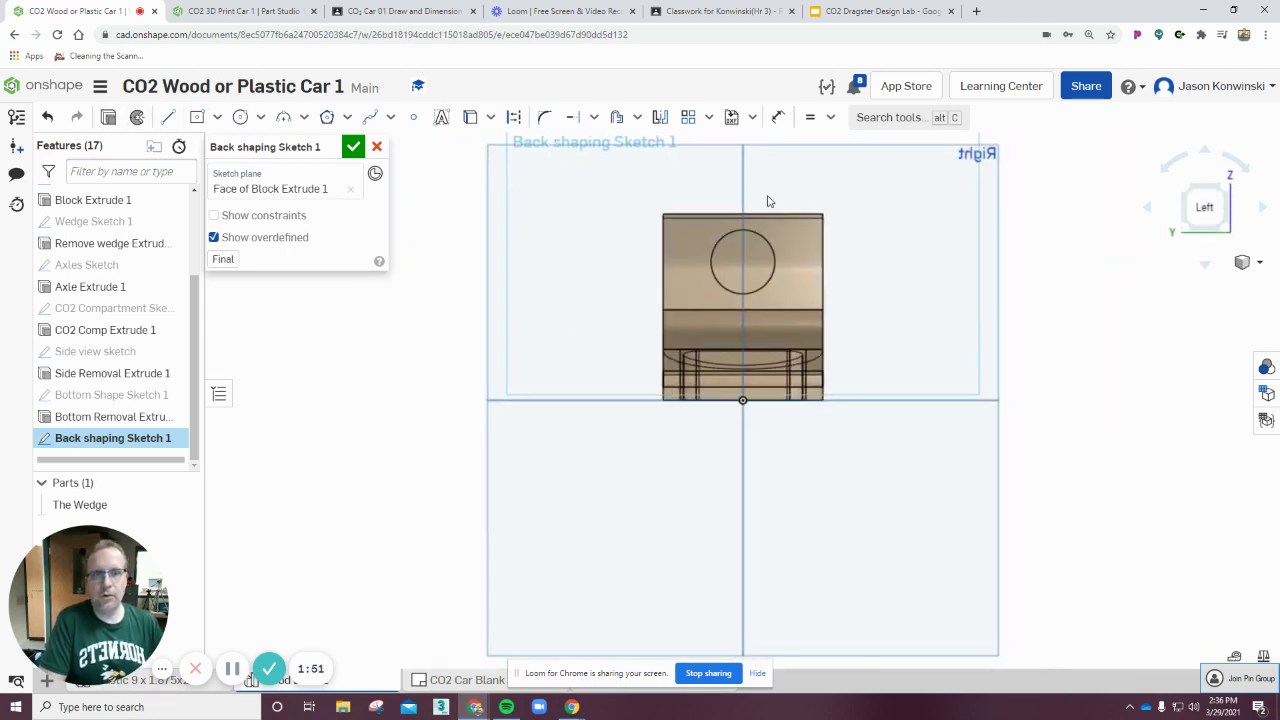
{"action": "scroll", "coordinate": [796, 200], "scroll_direction": "up", "scroll_amount": 3}
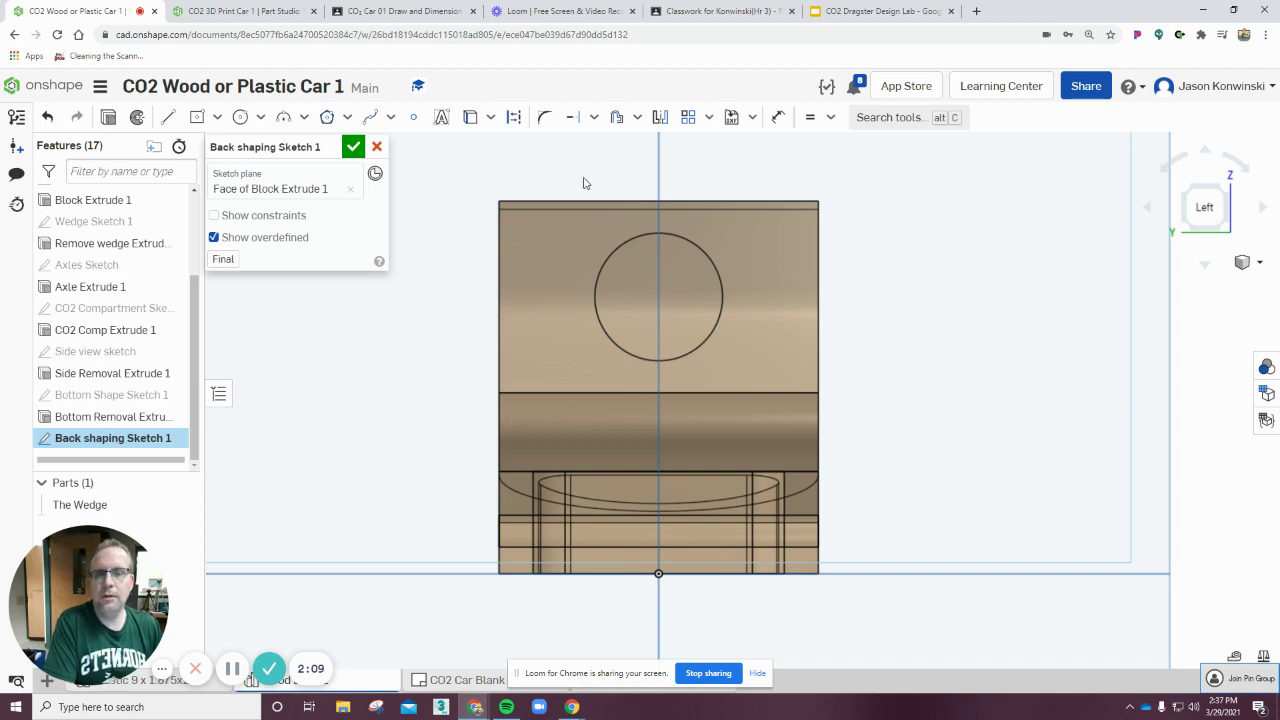
Try offsetting the CO2 hole's circle outward by 3/16 in, and undo that offset distance
{"action": "left_click", "coordinate": [618, 118]}
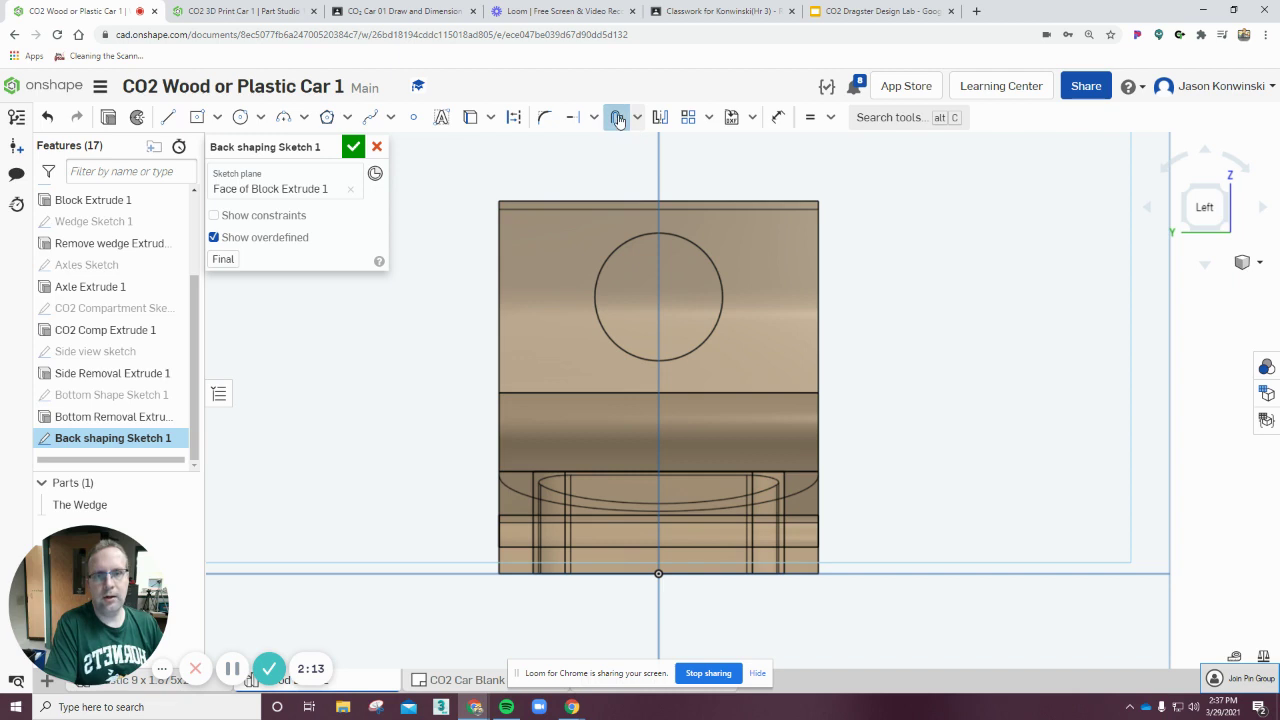
{"action": "left_click", "coordinate": [714, 266]}
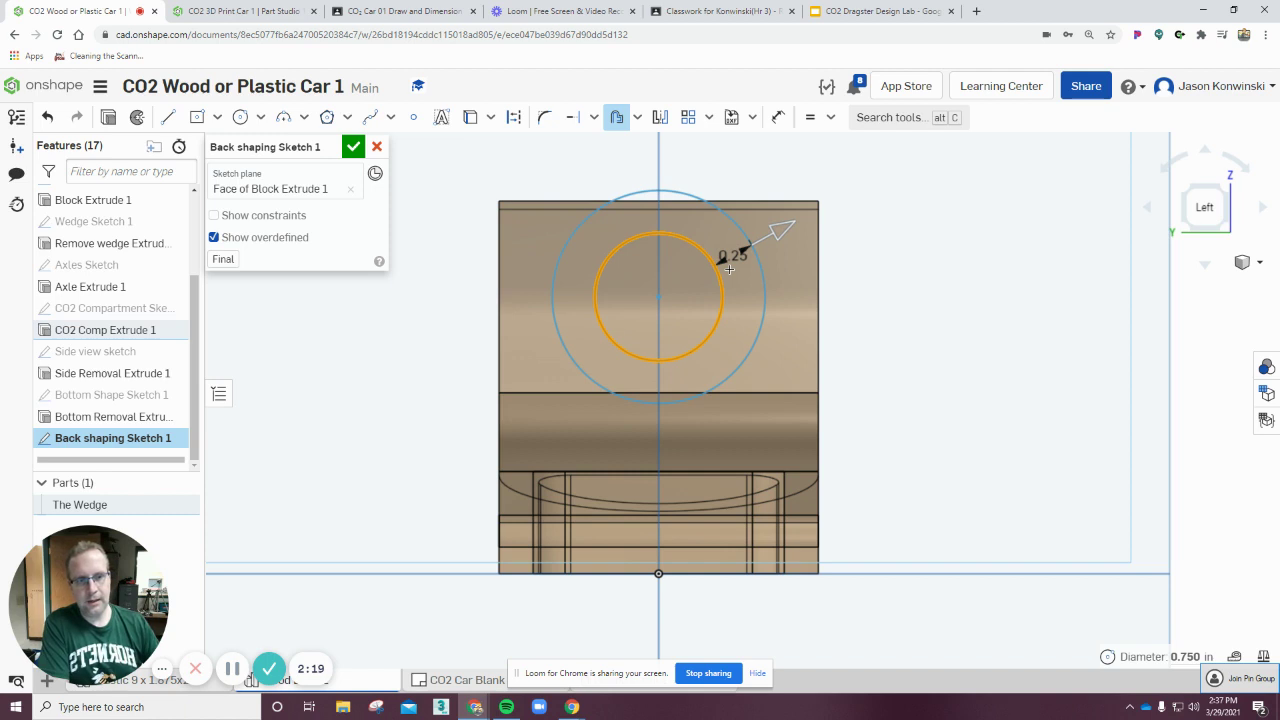
{"action": "left_click", "coordinate": [730, 269]}
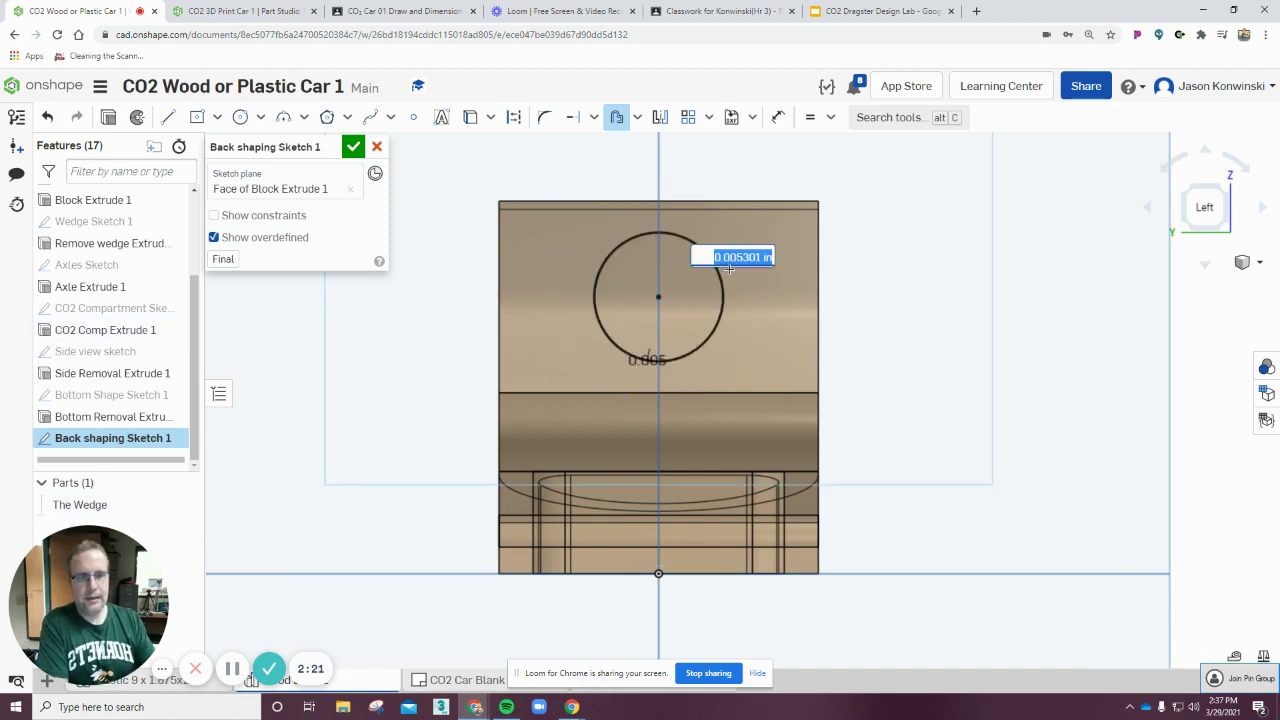
{"action": "type", "text": "3"}
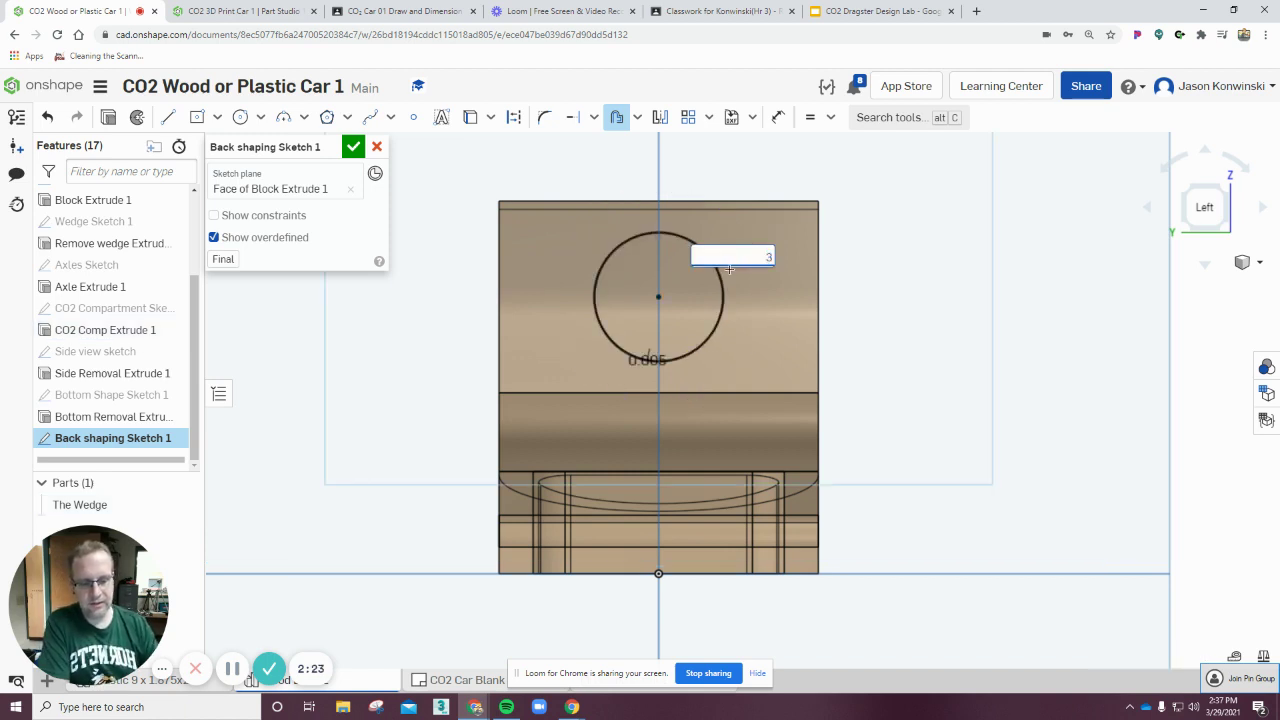
{"action": "type", "text": "/16"}
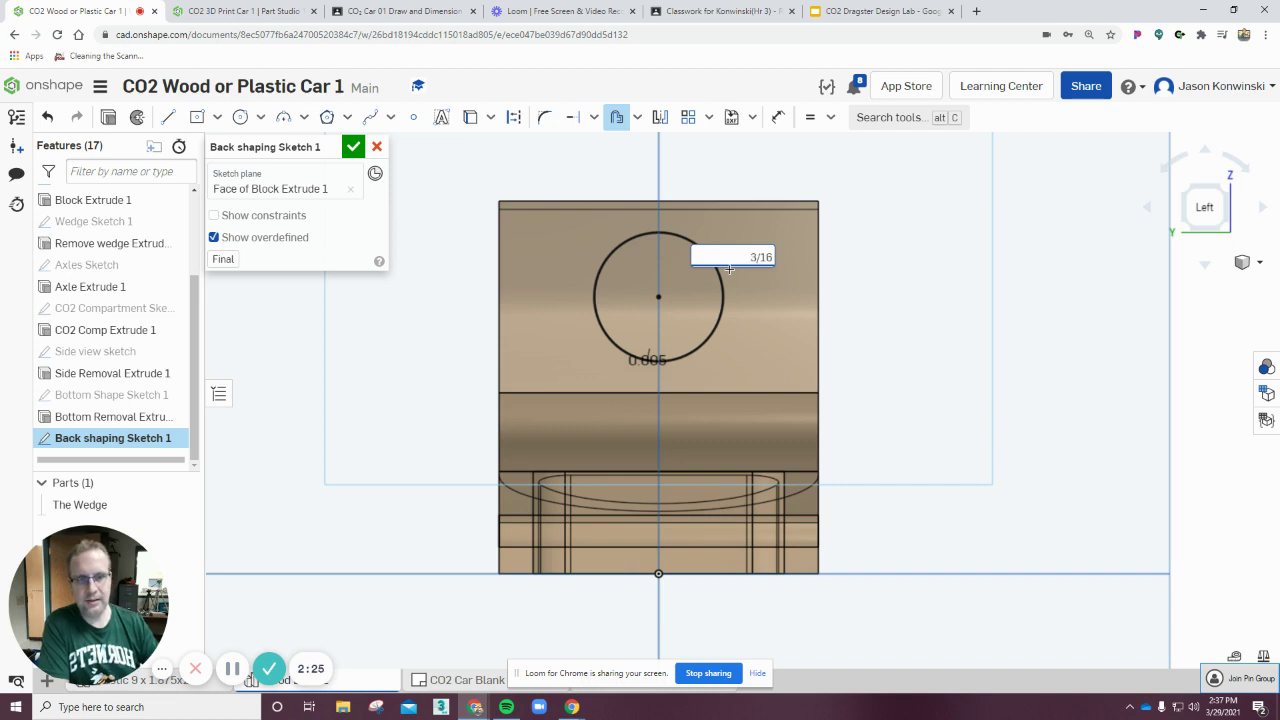
{"action": "key", "text": "Return"}
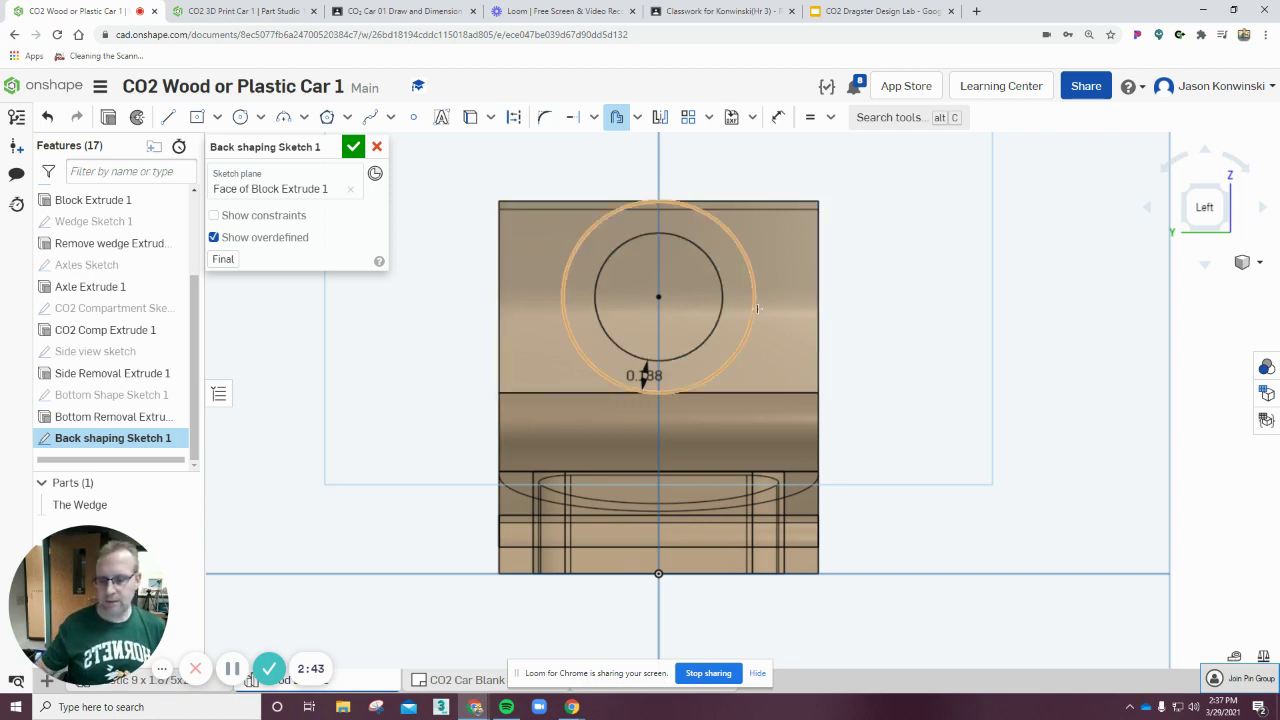
{"action": "key", "text": "Escape"}
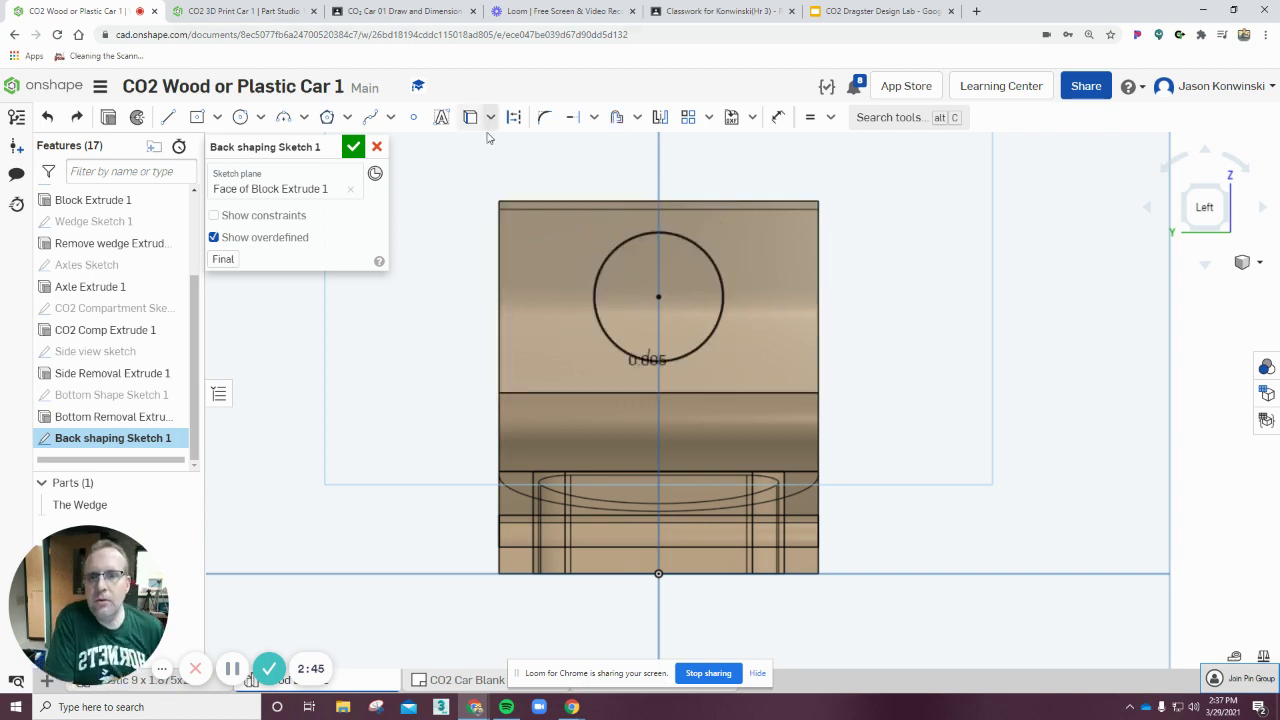
Sketch two vertical lines, one on each side of the CO2 hole, from the rear face's upper edge to its lower edge
{"action": "left_click", "coordinate": [168, 117]}
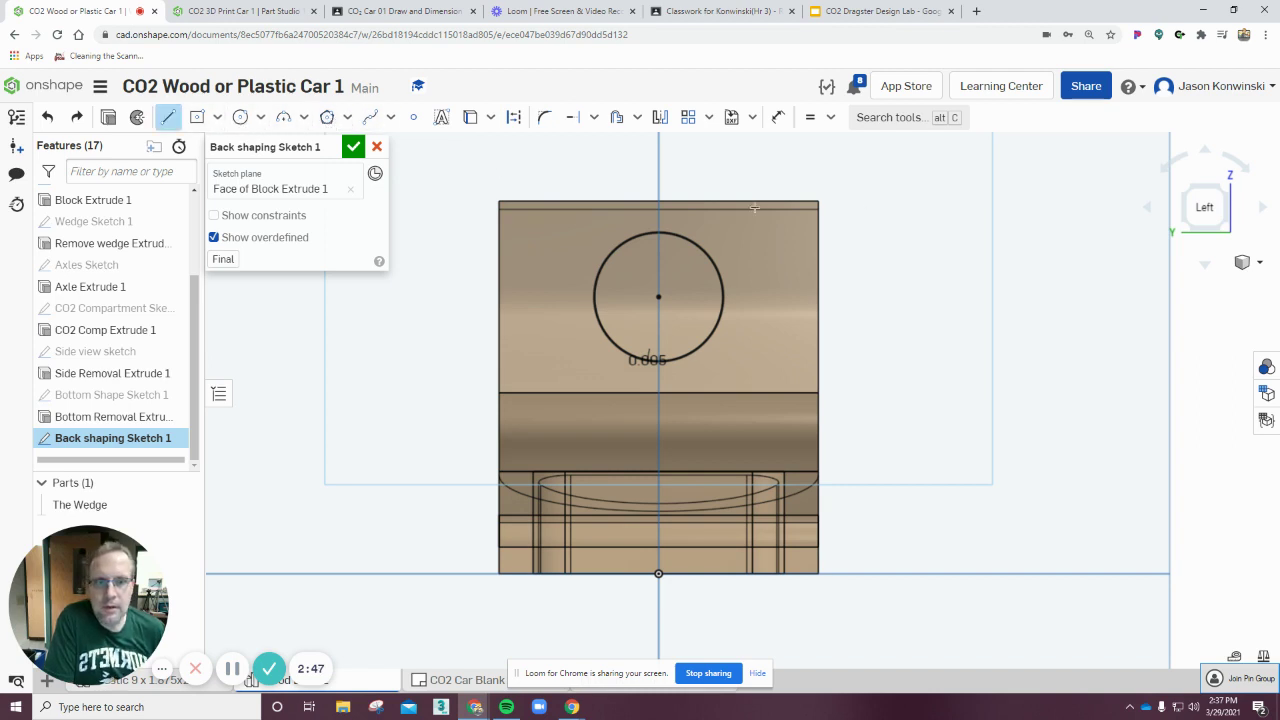
{"action": "left_click", "coordinate": [748, 201]}
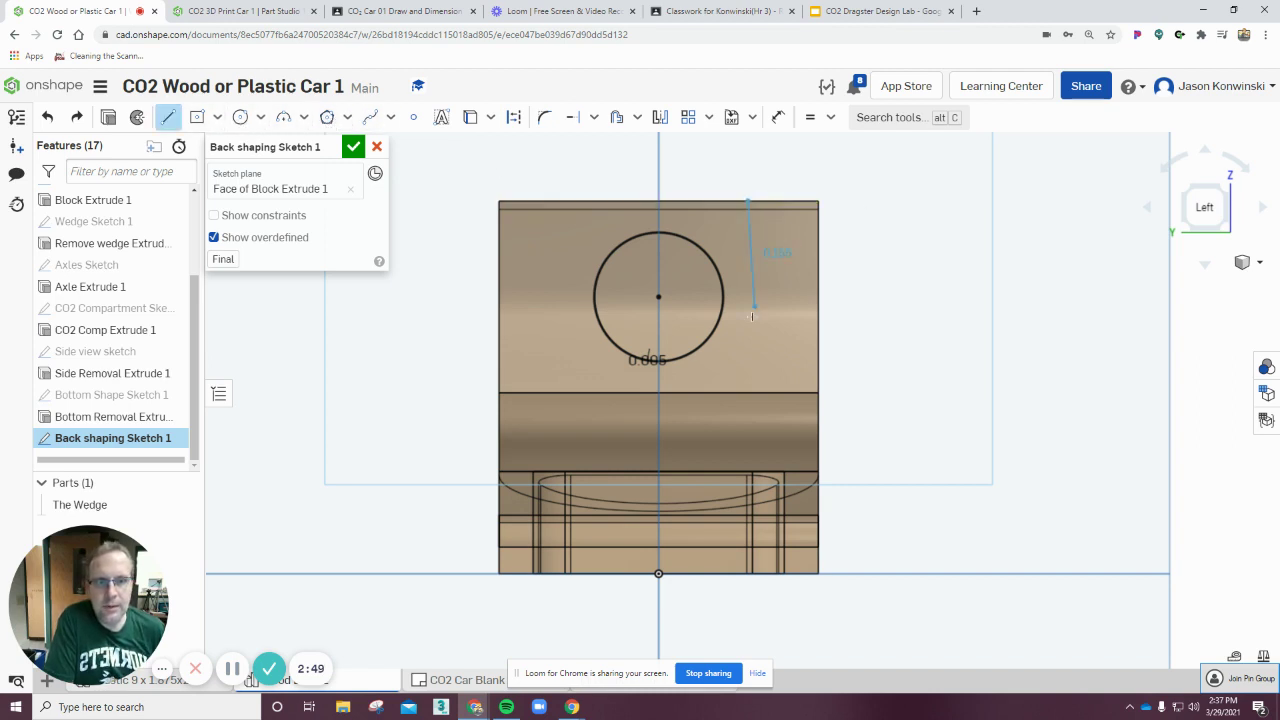
{"action": "left_click", "coordinate": [751, 393]}
{"action": "key", "text": "Escape"}
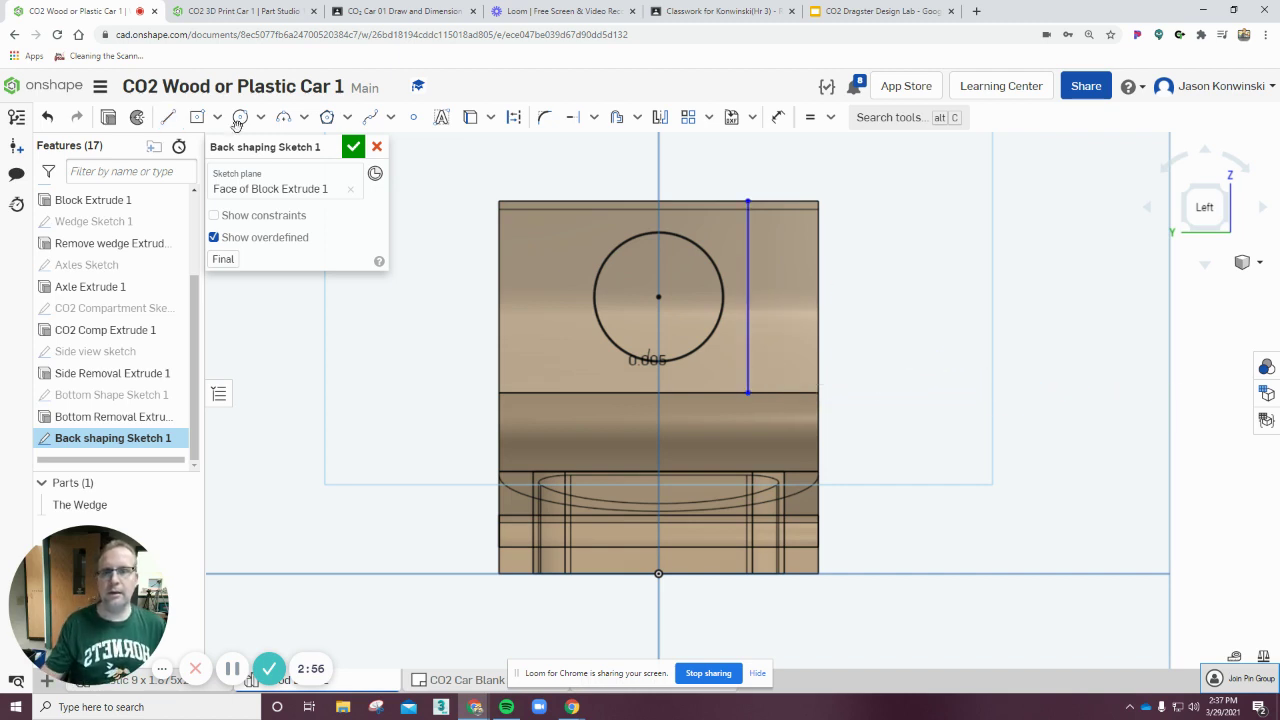
{"action": "left_click", "coordinate": [168, 117]}
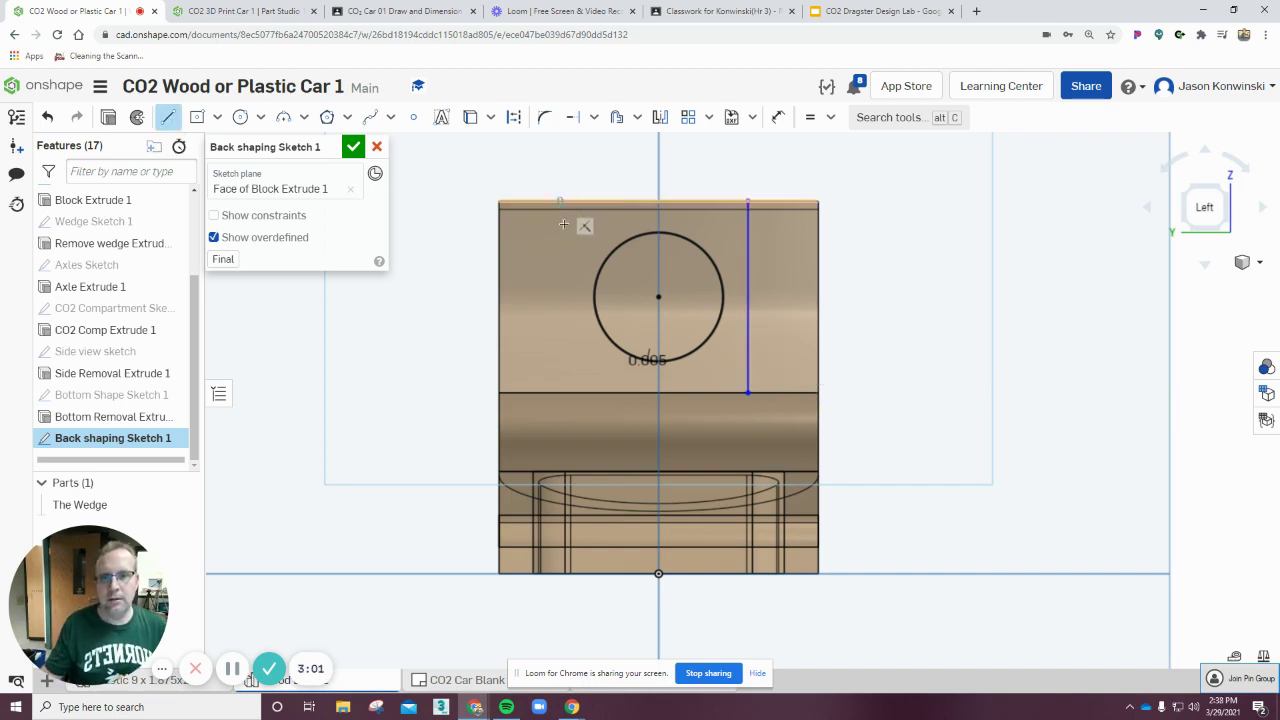
{"action": "left_click", "coordinate": [560, 202]}
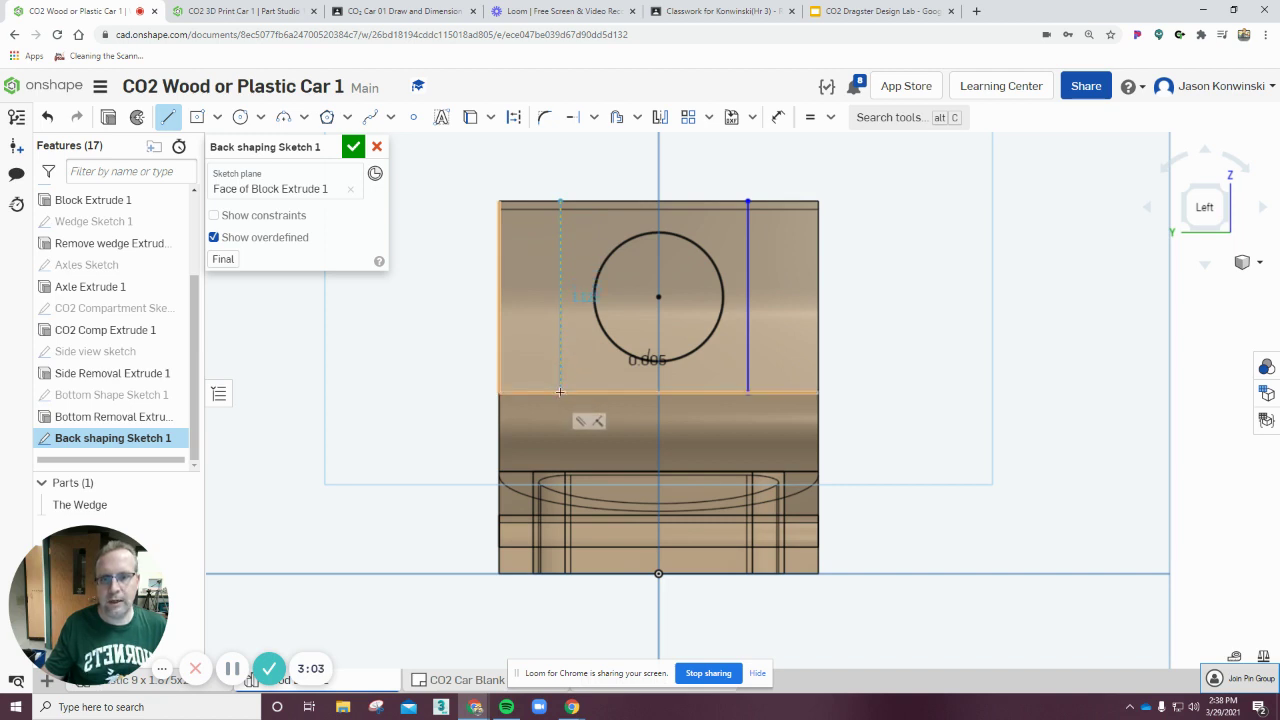
{"action": "left_click", "coordinate": [560, 392]}
{"action": "key", "text": "Escape"}
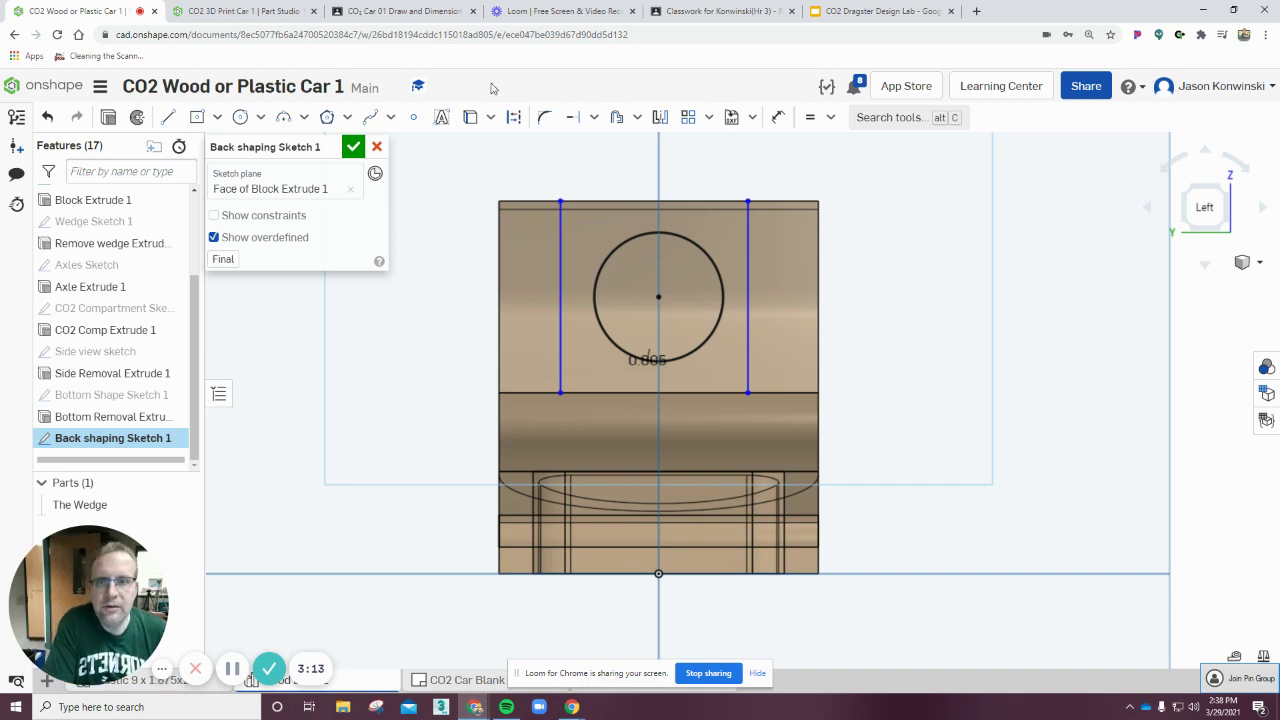
{"action": "left_click", "coordinate": [168, 117]}
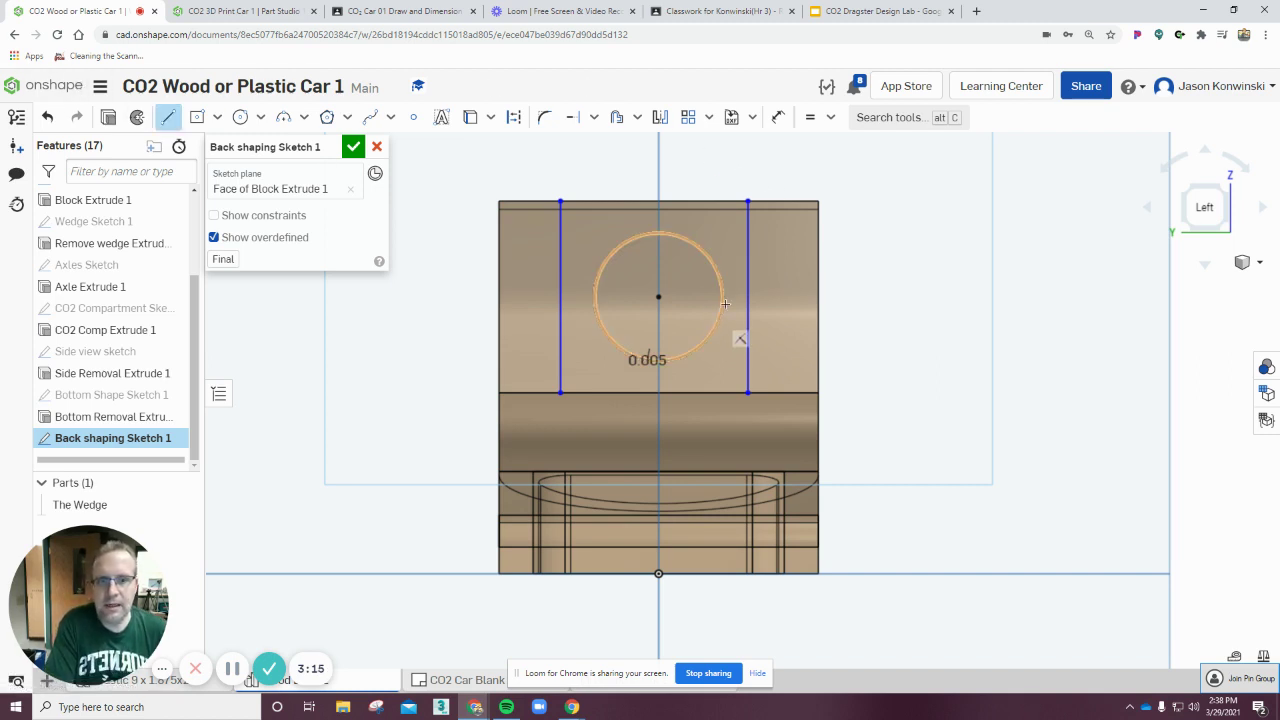
{"action": "key", "text": "Escape"}
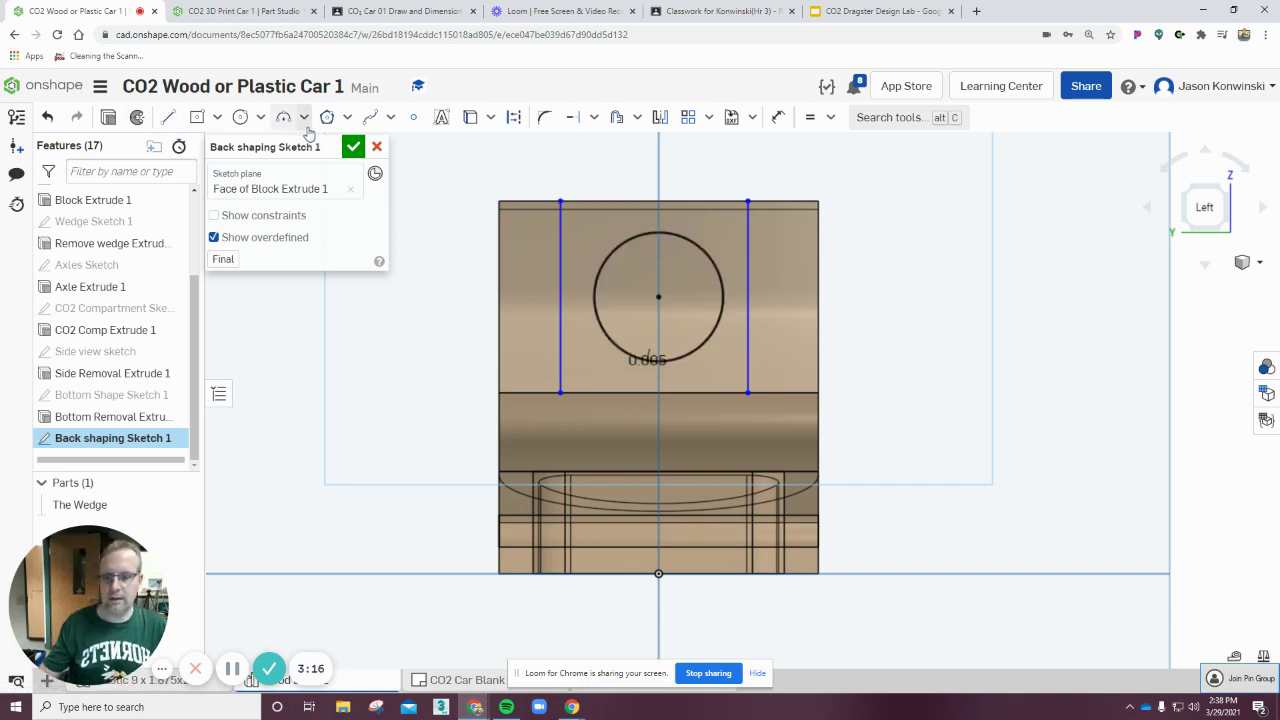
{"action": "left_click", "coordinate": [778, 117]}
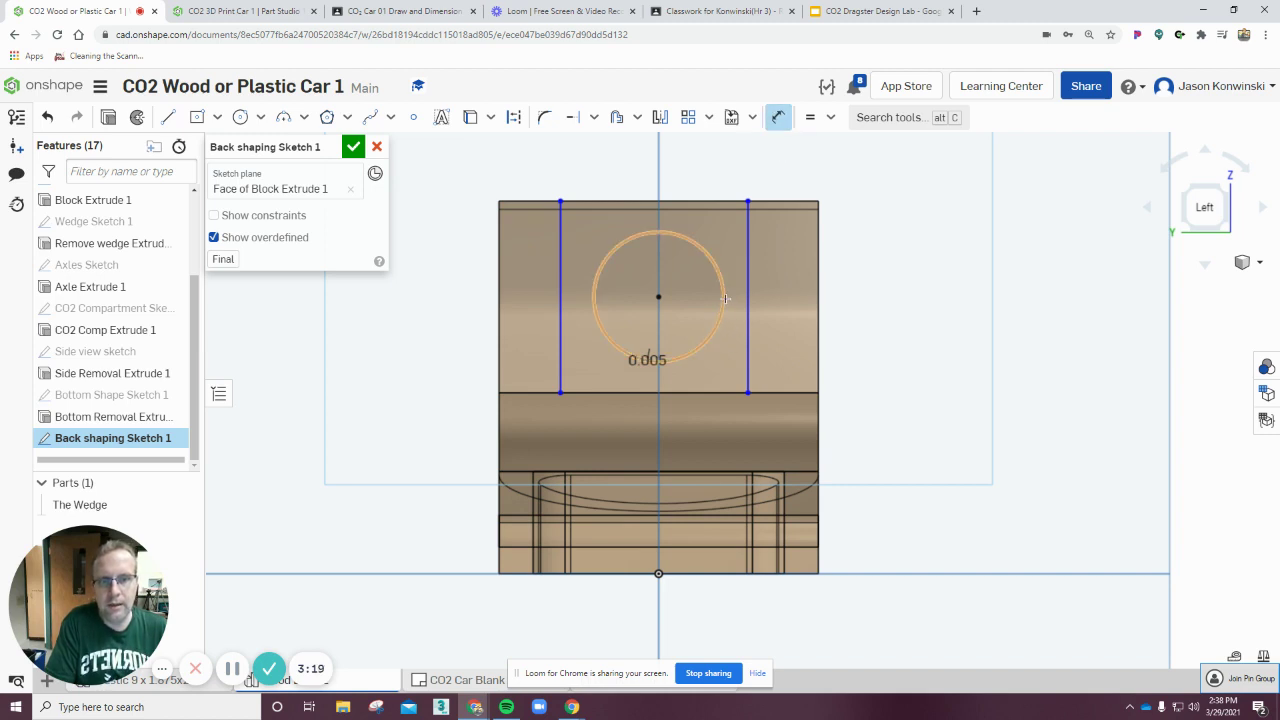
{"action": "left_click", "coordinate": [722, 298]}
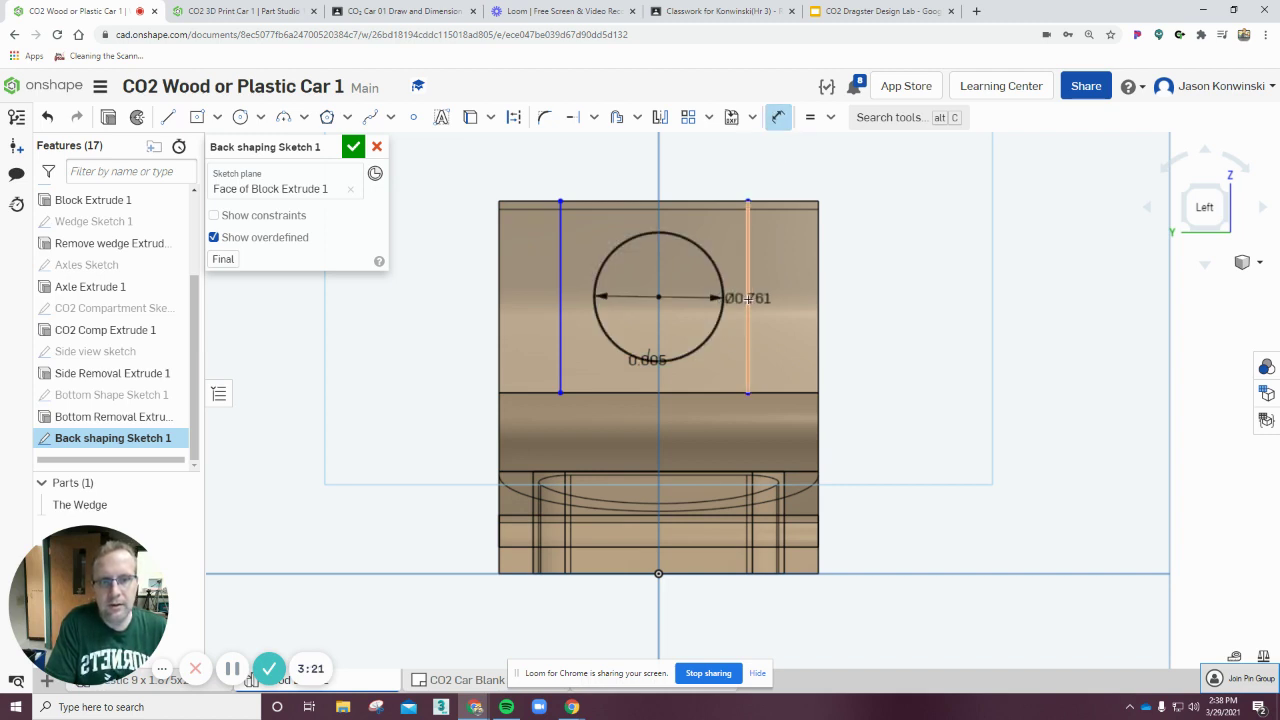
{"action": "key", "text": "Escape"}
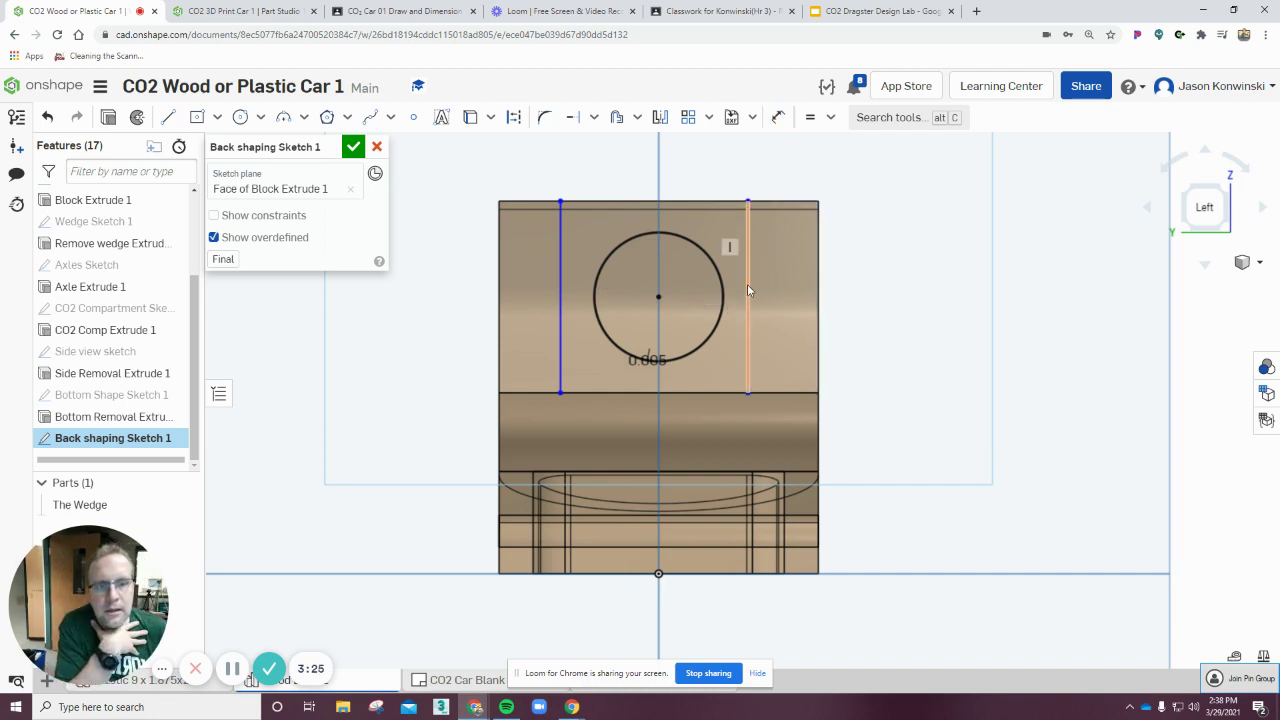
Dimension the vertical line right of the CO2 hole 3/16 in from the hole's circle, with the dimension placed above the block
{"action": "left_click", "coordinate": [781, 117]}
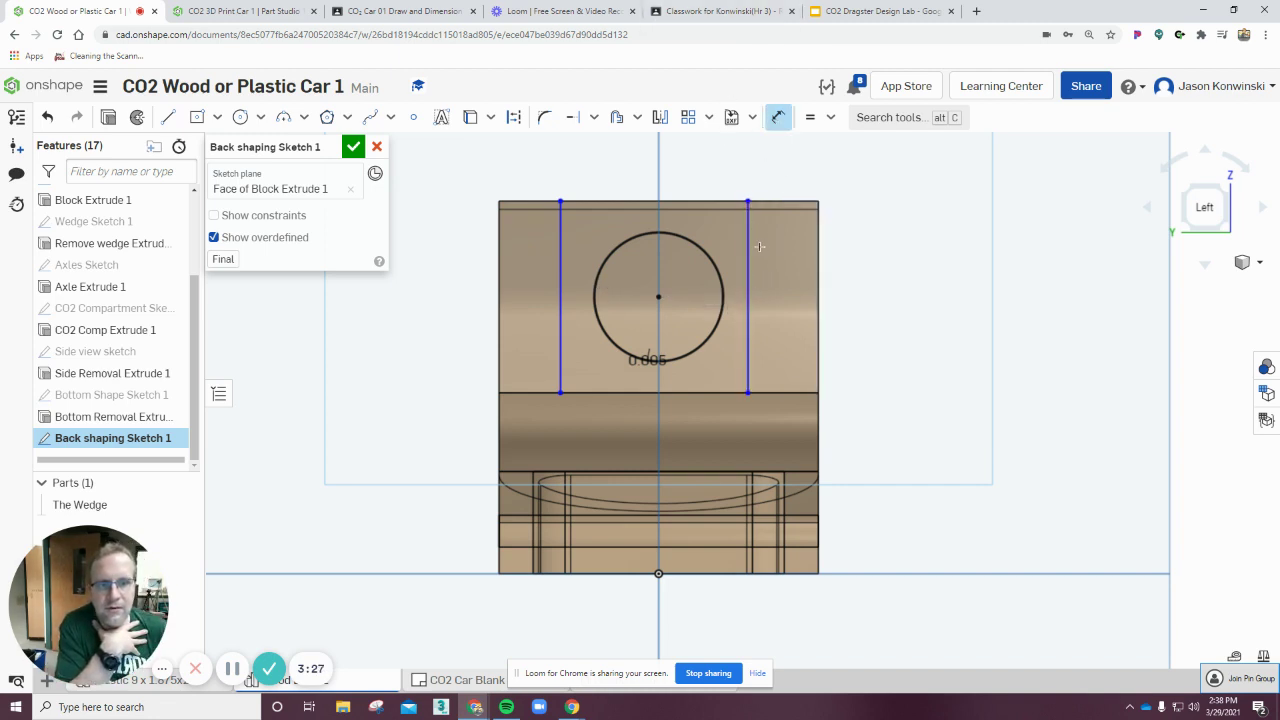
{"action": "left_click", "coordinate": [748, 287]}
{"action": "left_click", "coordinate": [722, 304]}
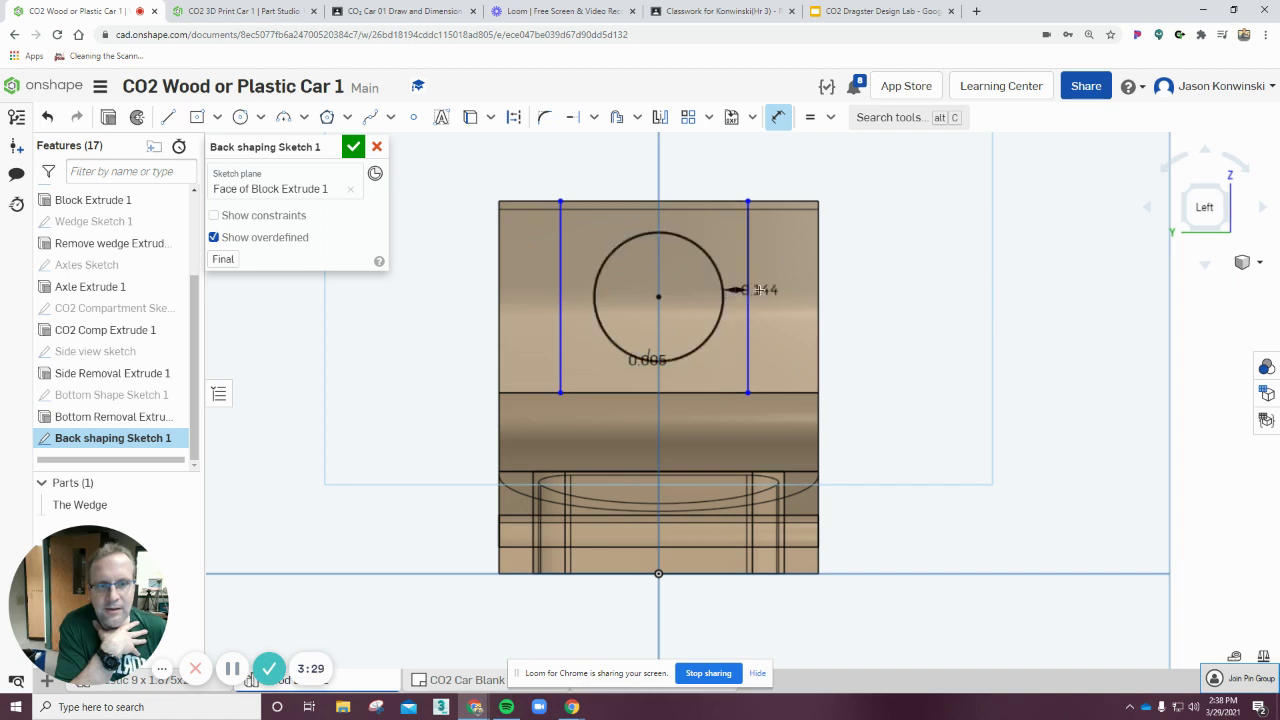
{"action": "left_click_drag", "start_coordinate": [735, 190], "coordinate": [734, 162]}
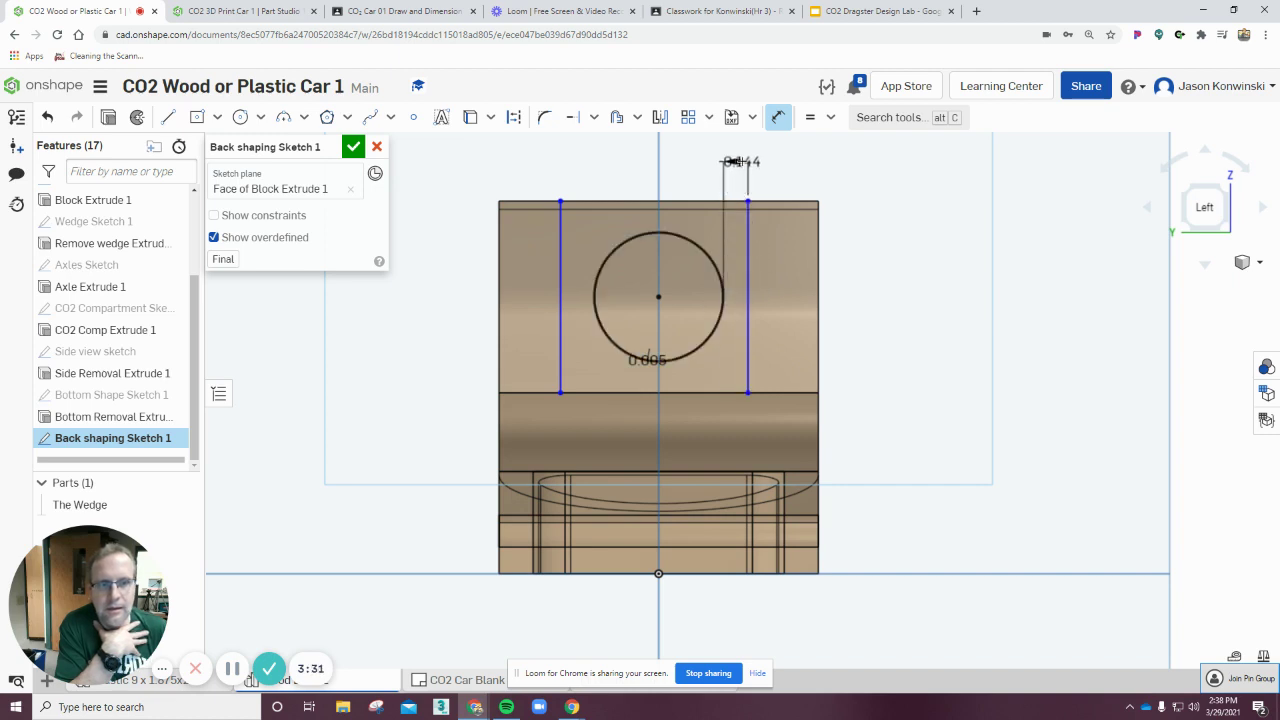
{"action": "left_click", "coordinate": [737, 164]}
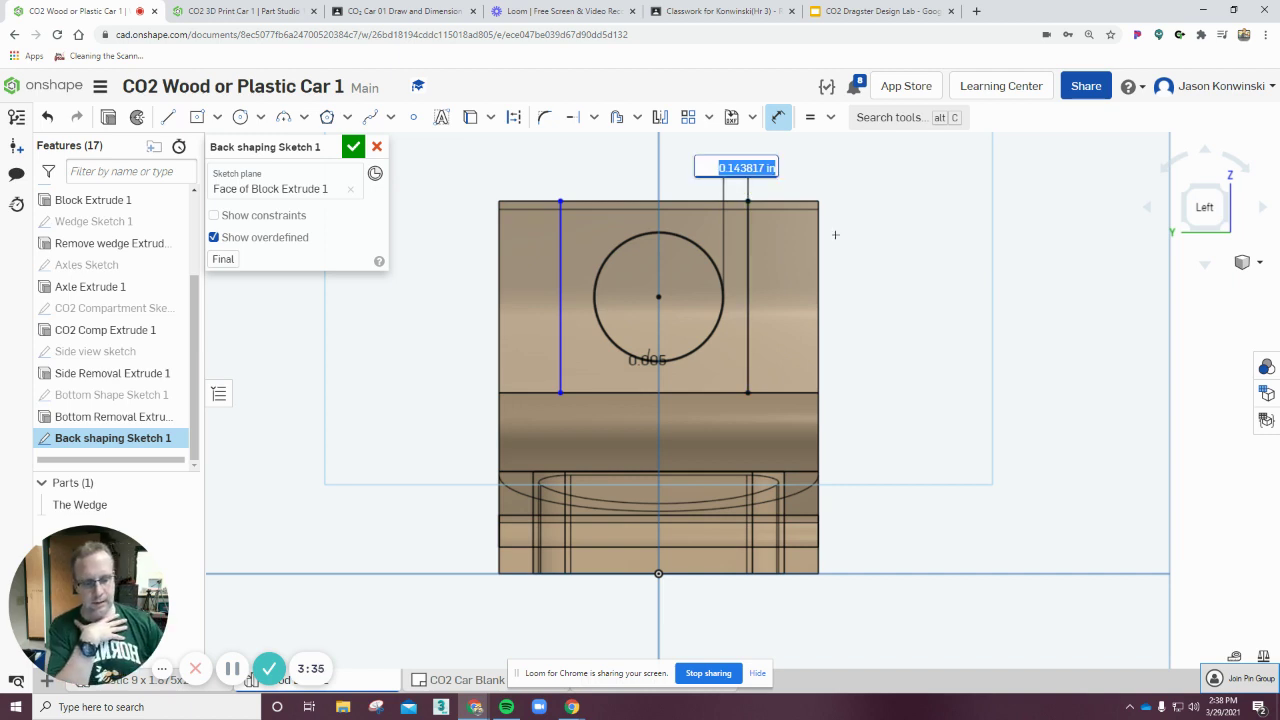
{"action": "type", "text": "3/16"}
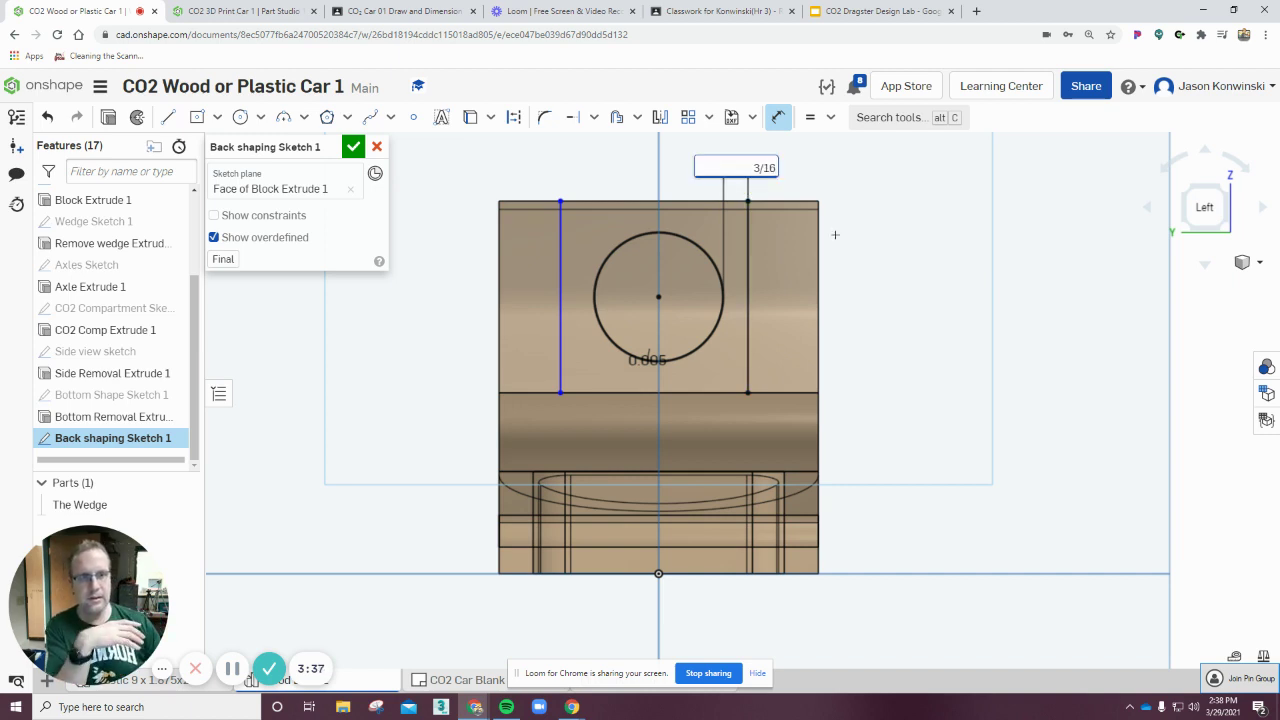
{"action": "key", "text": "Return"}
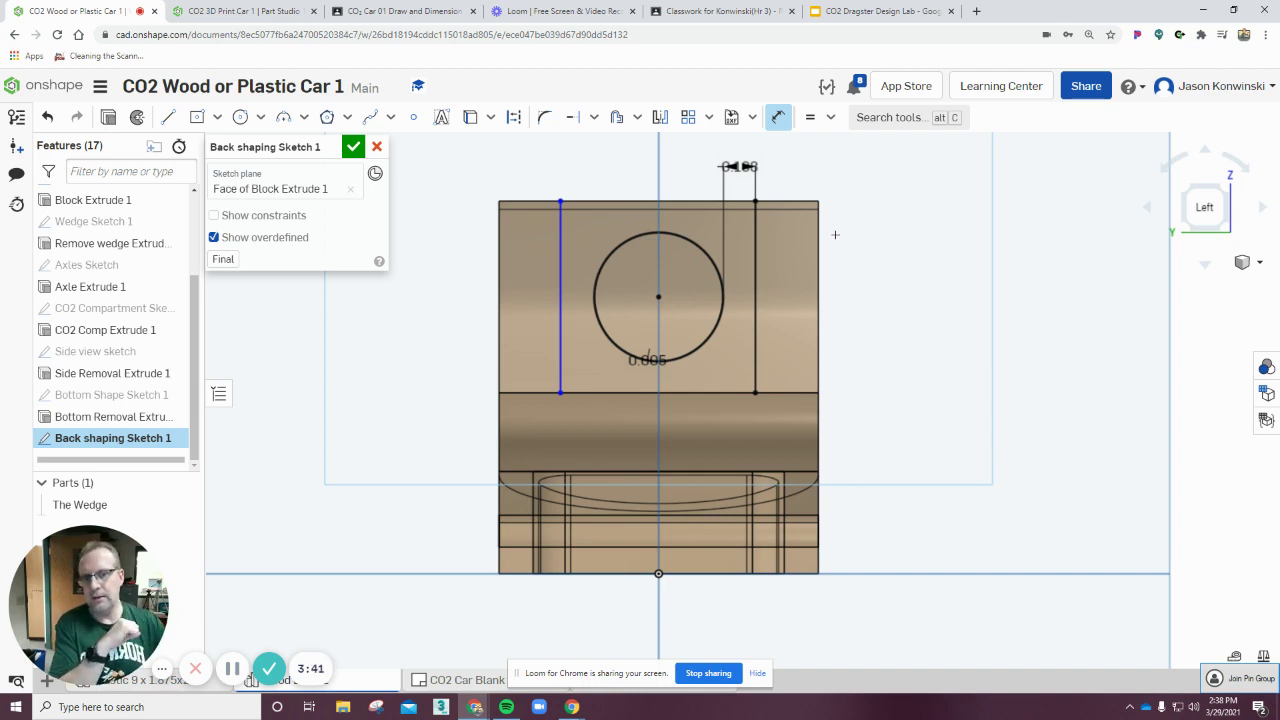
Dimension the vertical line left of the CO2 hole 3/16 in from the circle, with the dimension placed above the block
{"action": "left_click", "coordinate": [560, 292]}
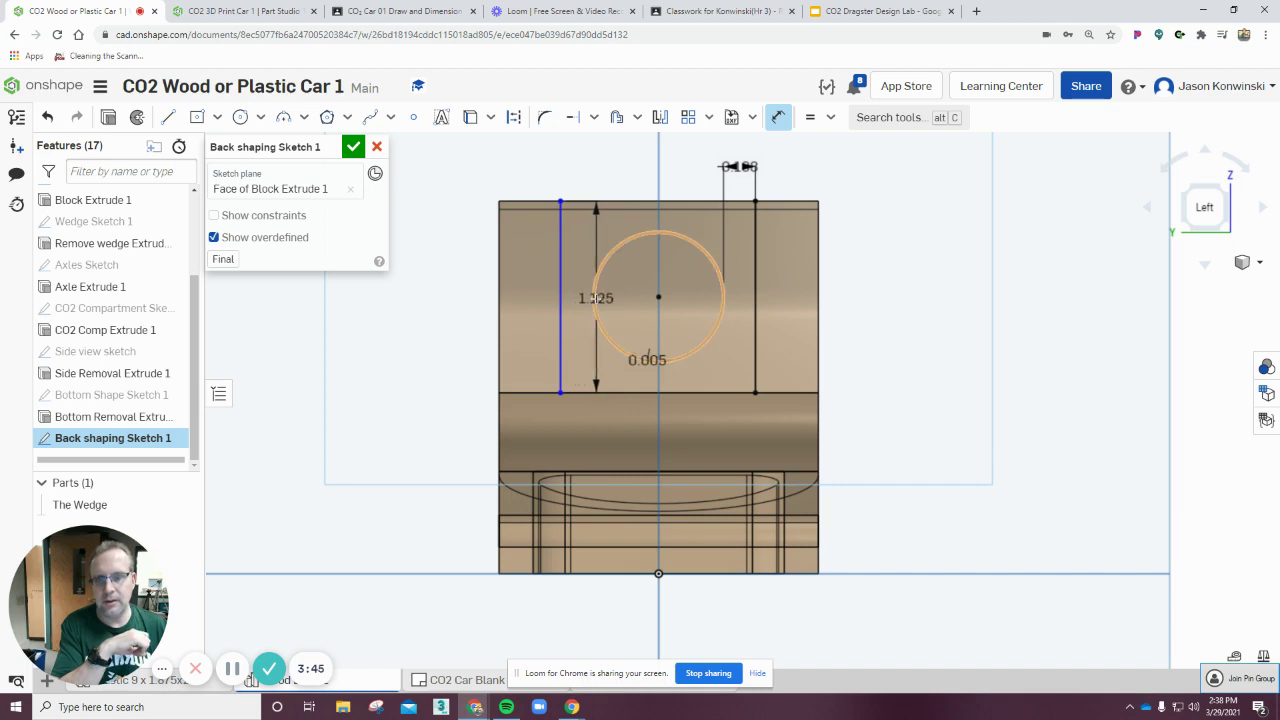
{"action": "left_click", "coordinate": [596, 297]}
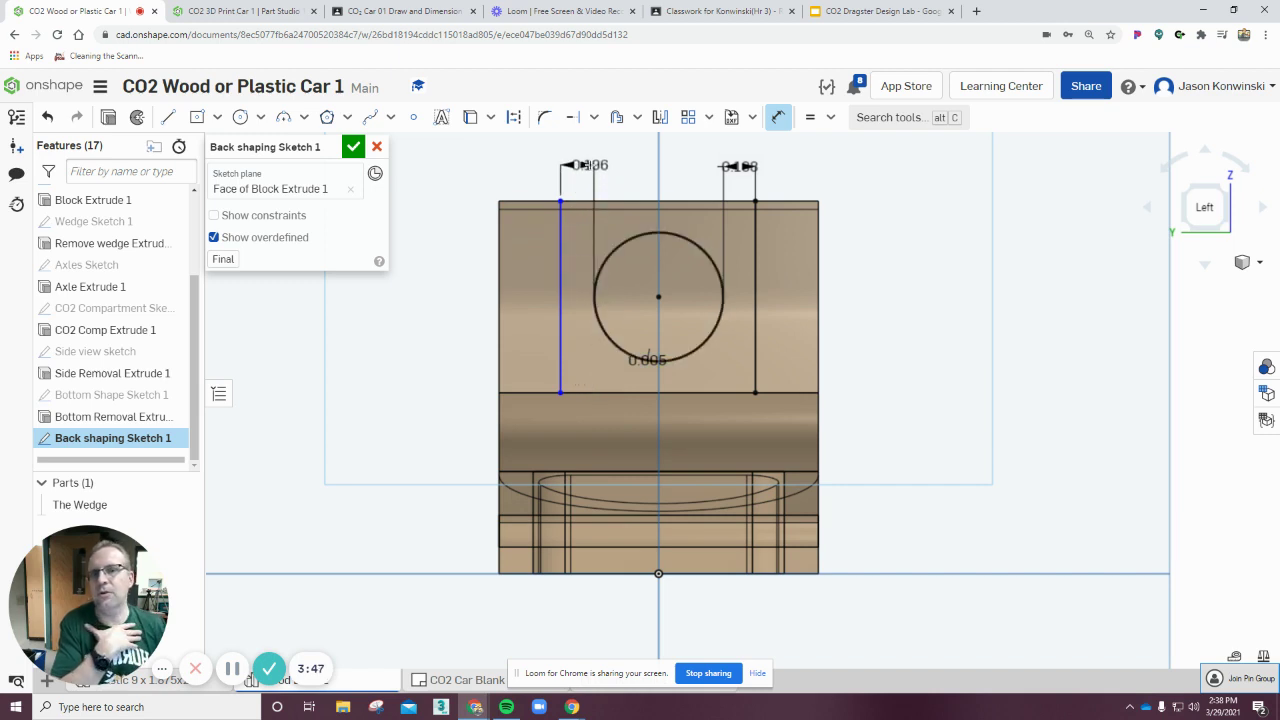
{"action": "left_click", "coordinate": [590, 165]}
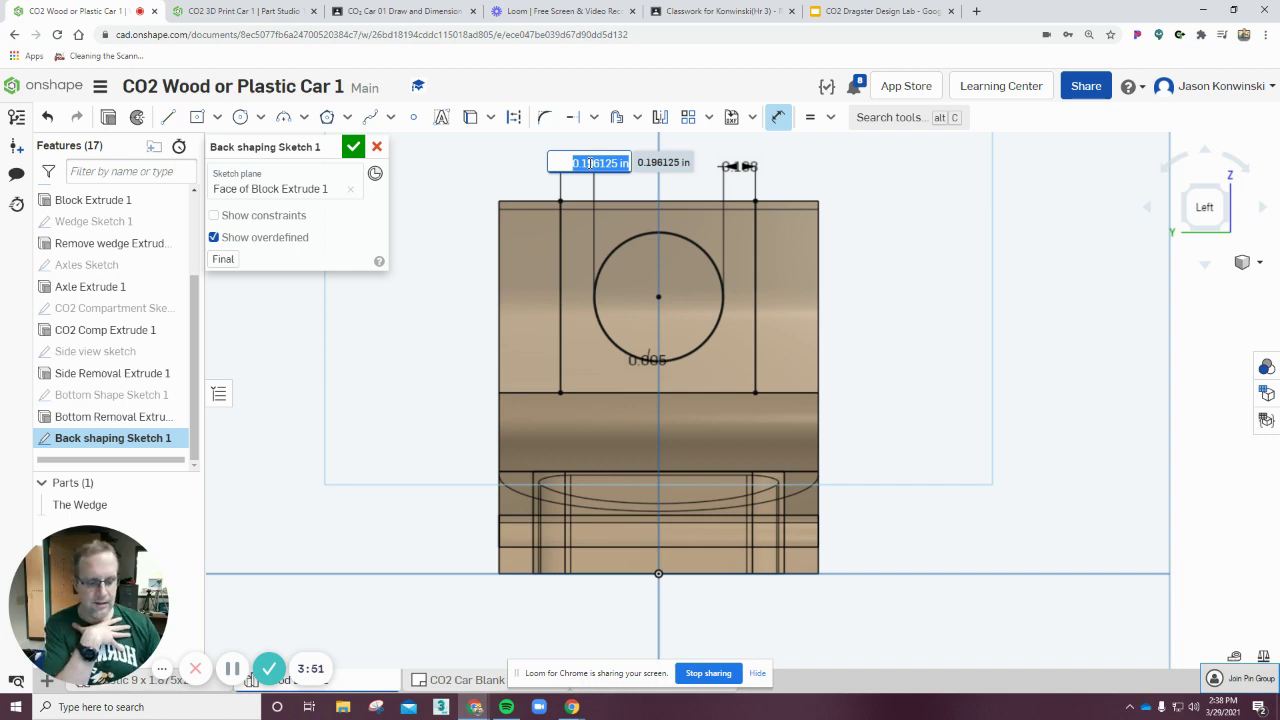
{"action": "type", "text": "3/16"}
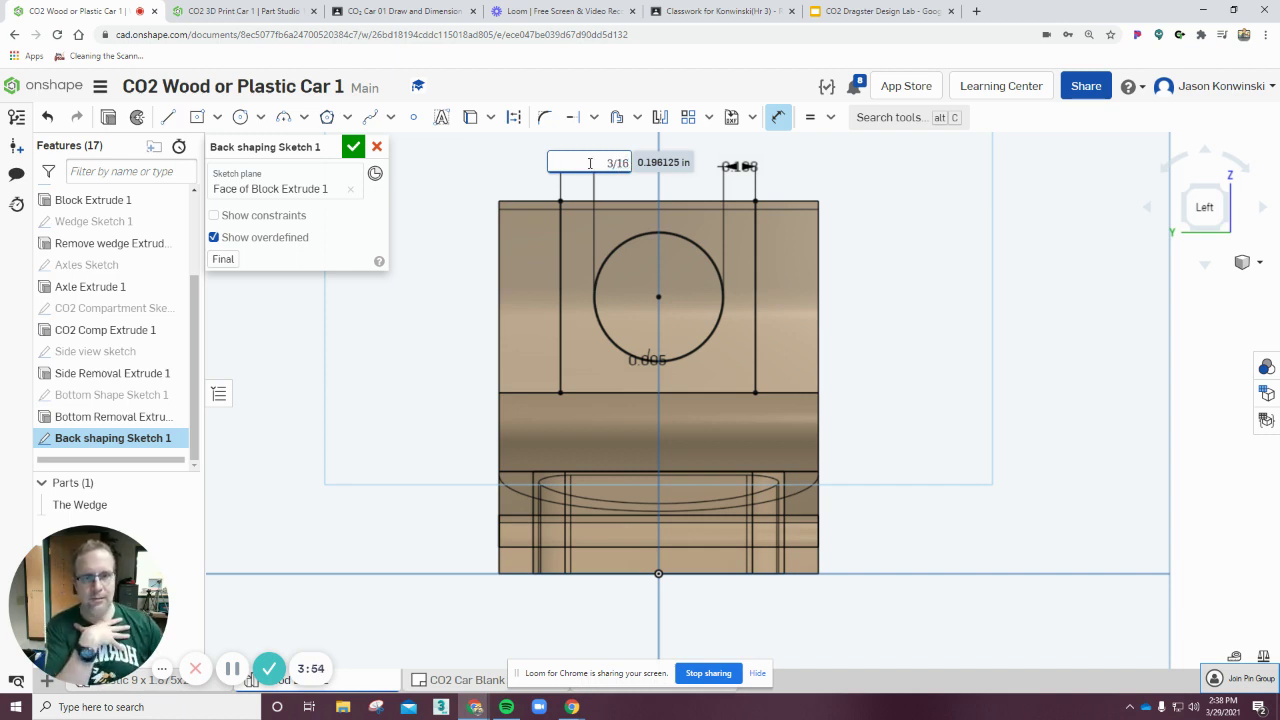
{"action": "key", "text": "Return"}
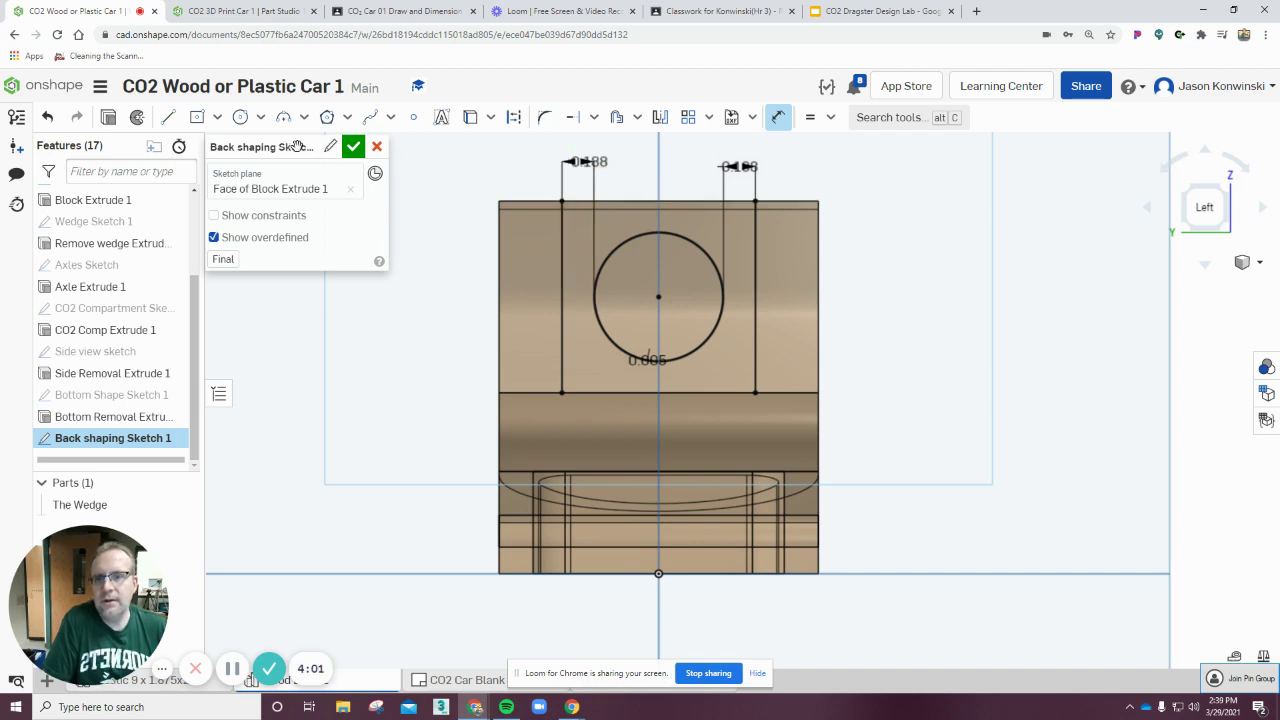
Try to add a sketch fillet between the vertical line left of the CO2 hole and the rear face's upper edge
{"action": "left_click", "coordinate": [544, 117]}
{"action": "left_click", "coordinate": [561, 220]}
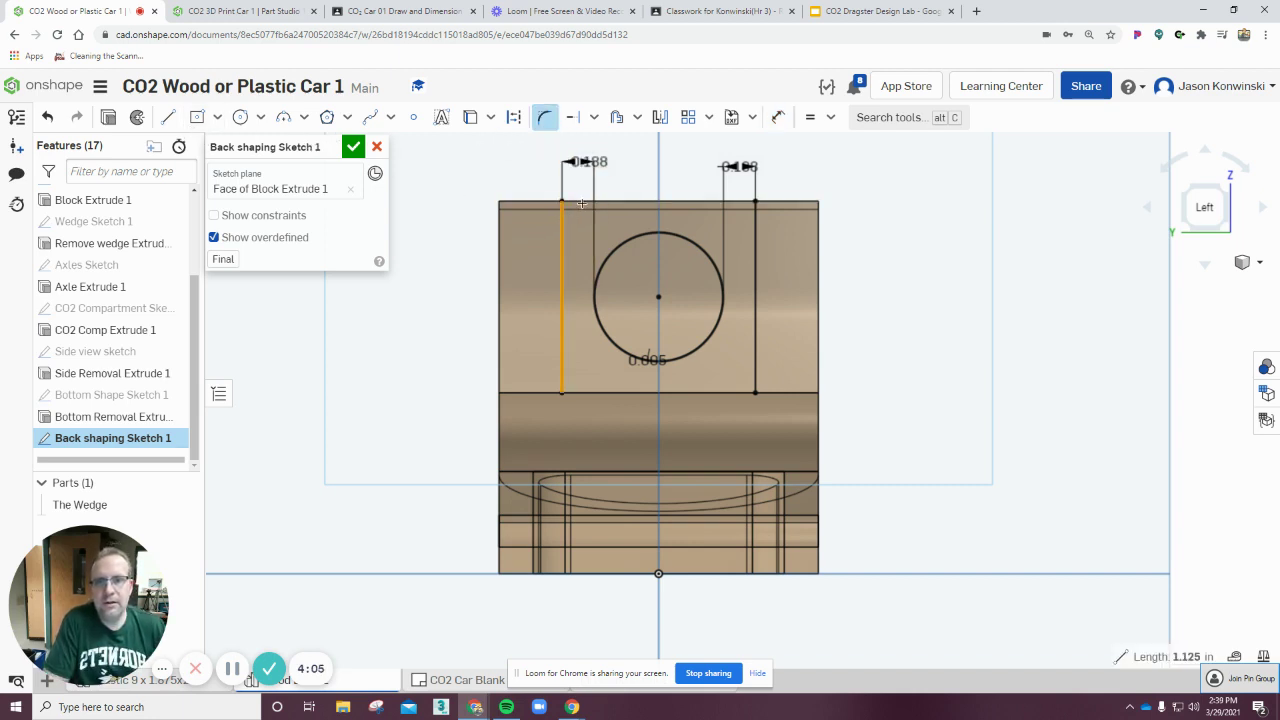
{"action": "left_click", "coordinate": [584, 203]}
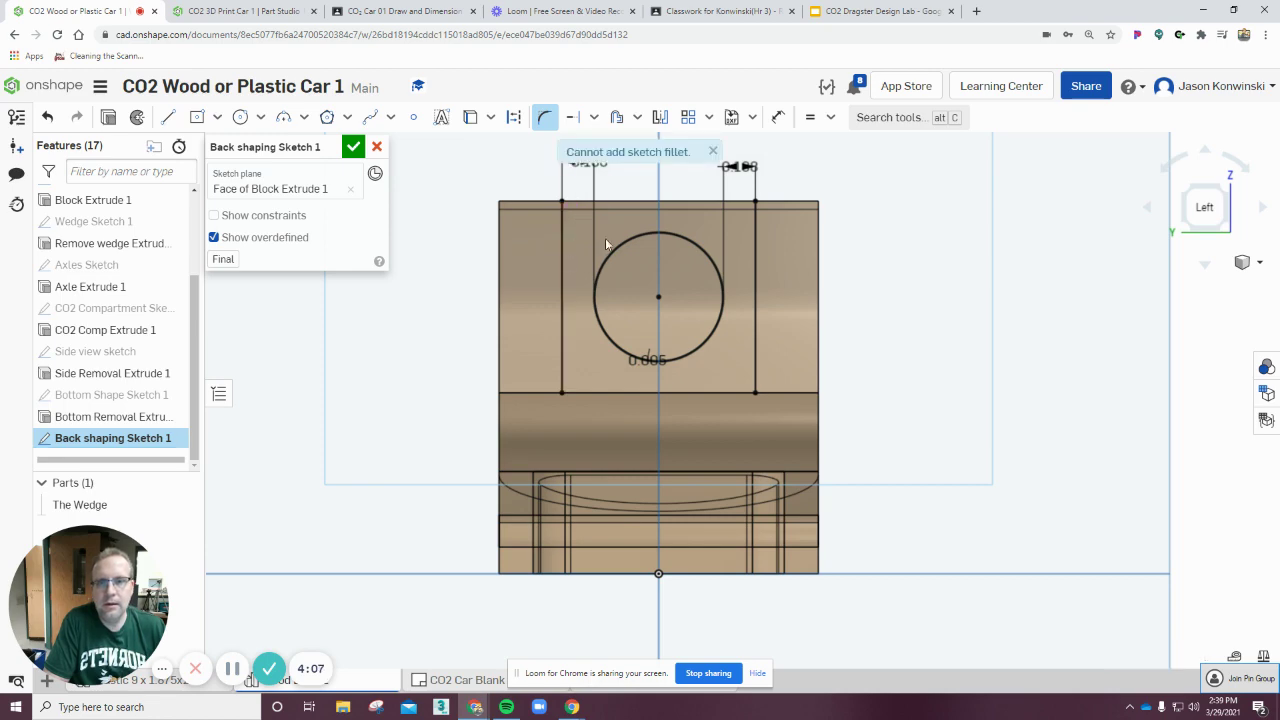
Examine the two vertical sketch lines and the body around the CO2 hole from several angles, ending square to the rear face
{"action": "right_click_drag", "start_coordinate": [605, 243], "coordinate": [1053, 274]}
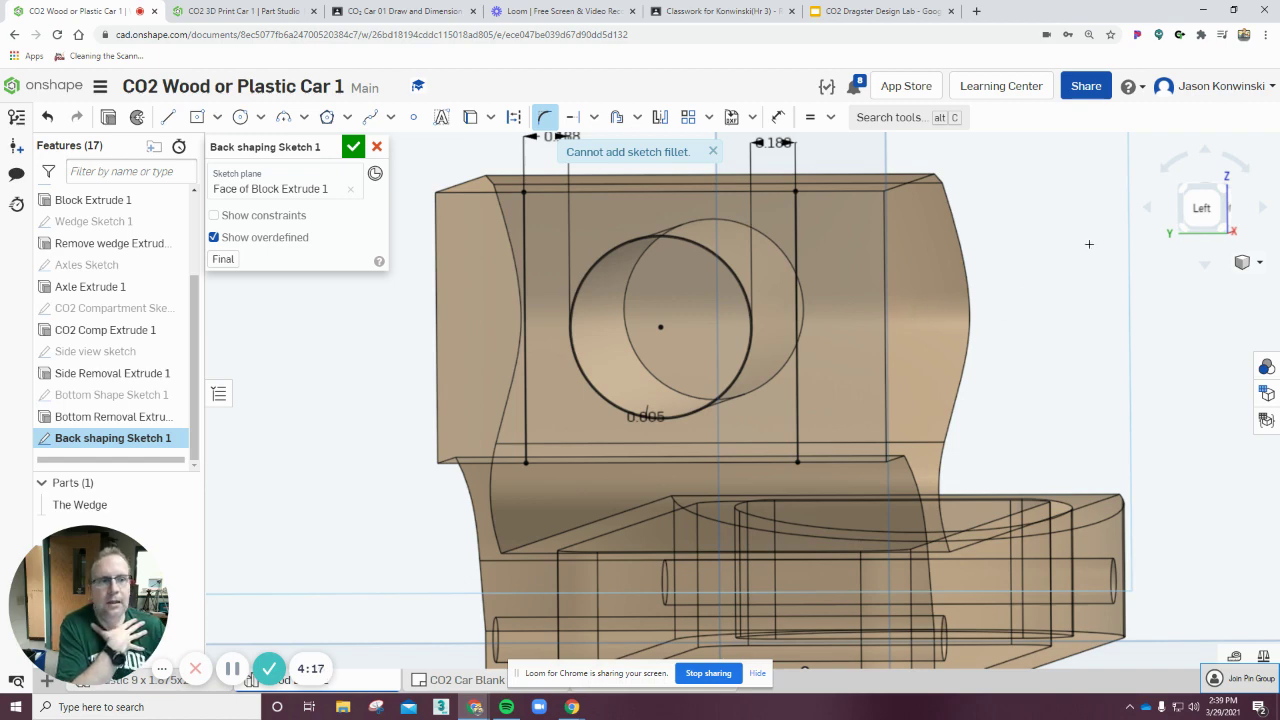
{"action": "left_click", "coordinate": [1201, 208]}
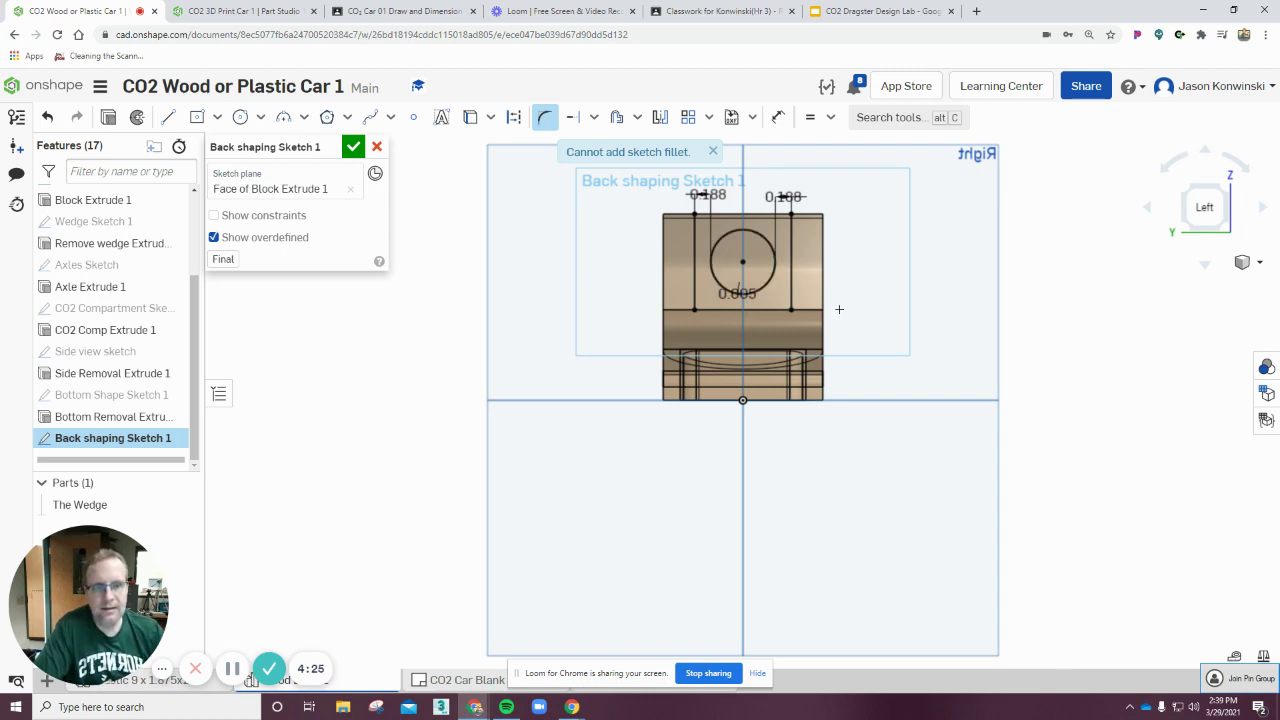
{"action": "key", "text": "Right"}
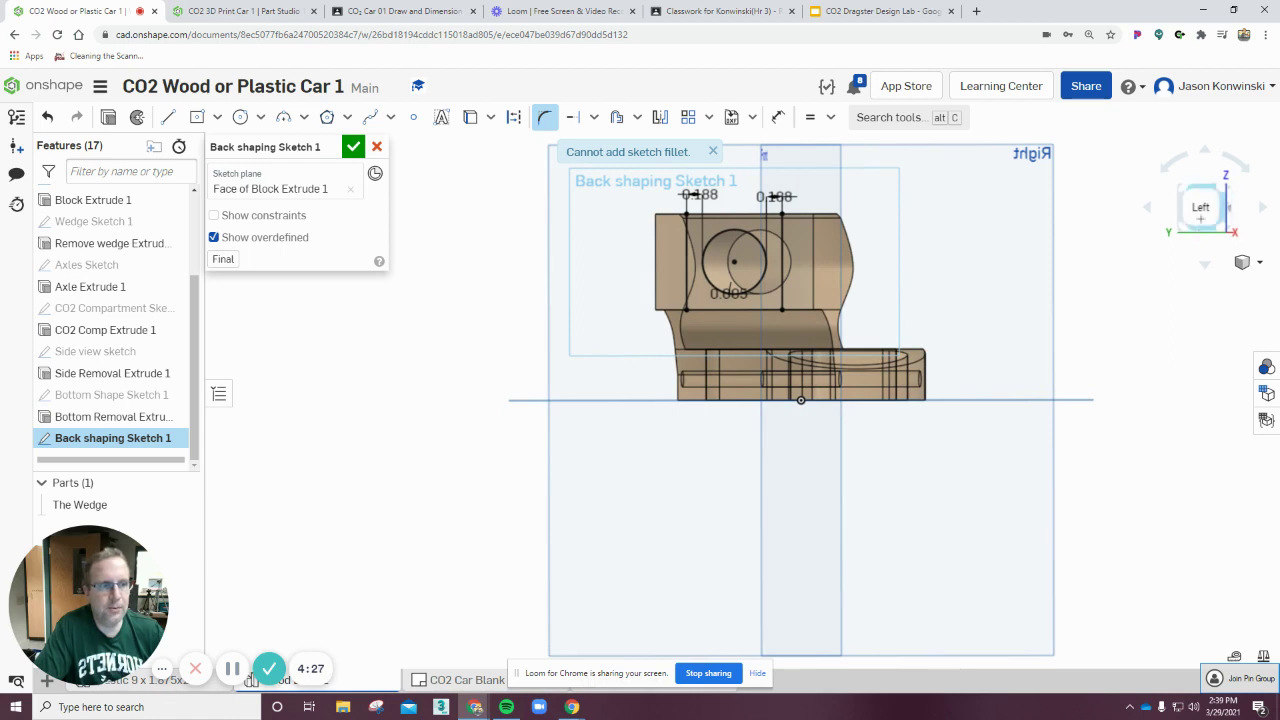
{"action": "left_click", "coordinate": [1200, 207]}
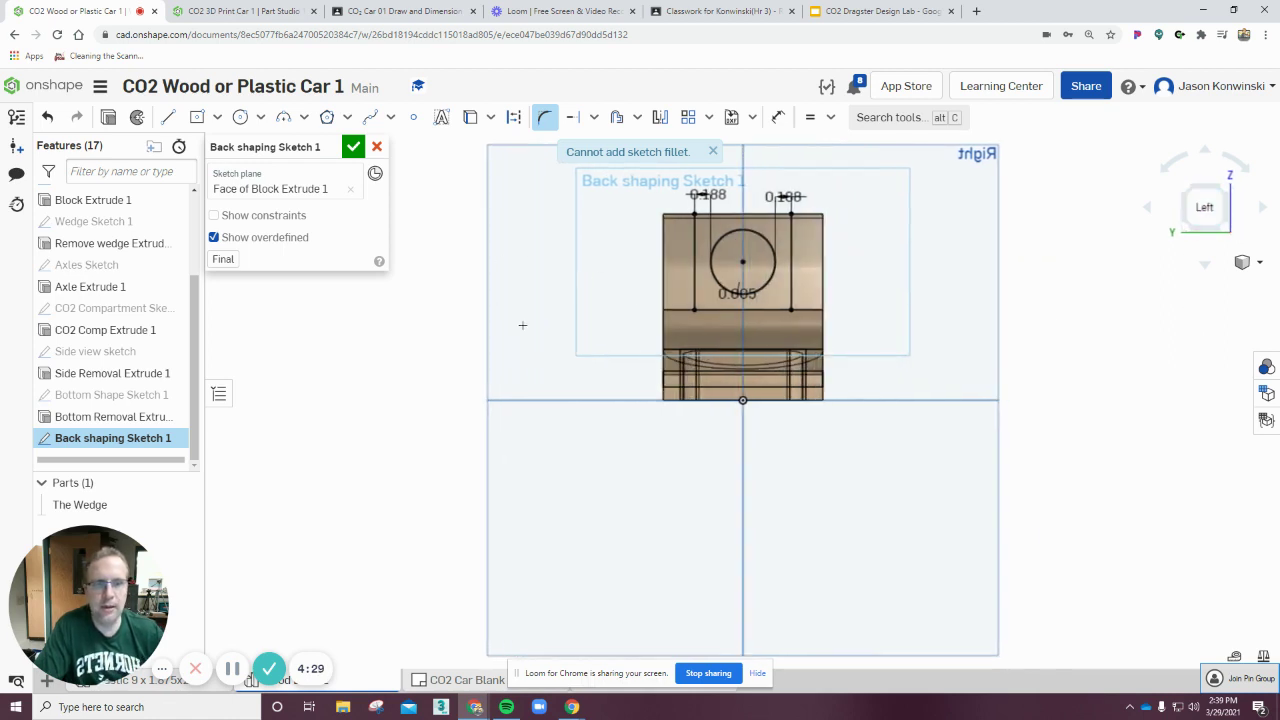
{"action": "scroll", "coordinate": [522, 325], "scroll_direction": "up", "scroll_amount": 1}
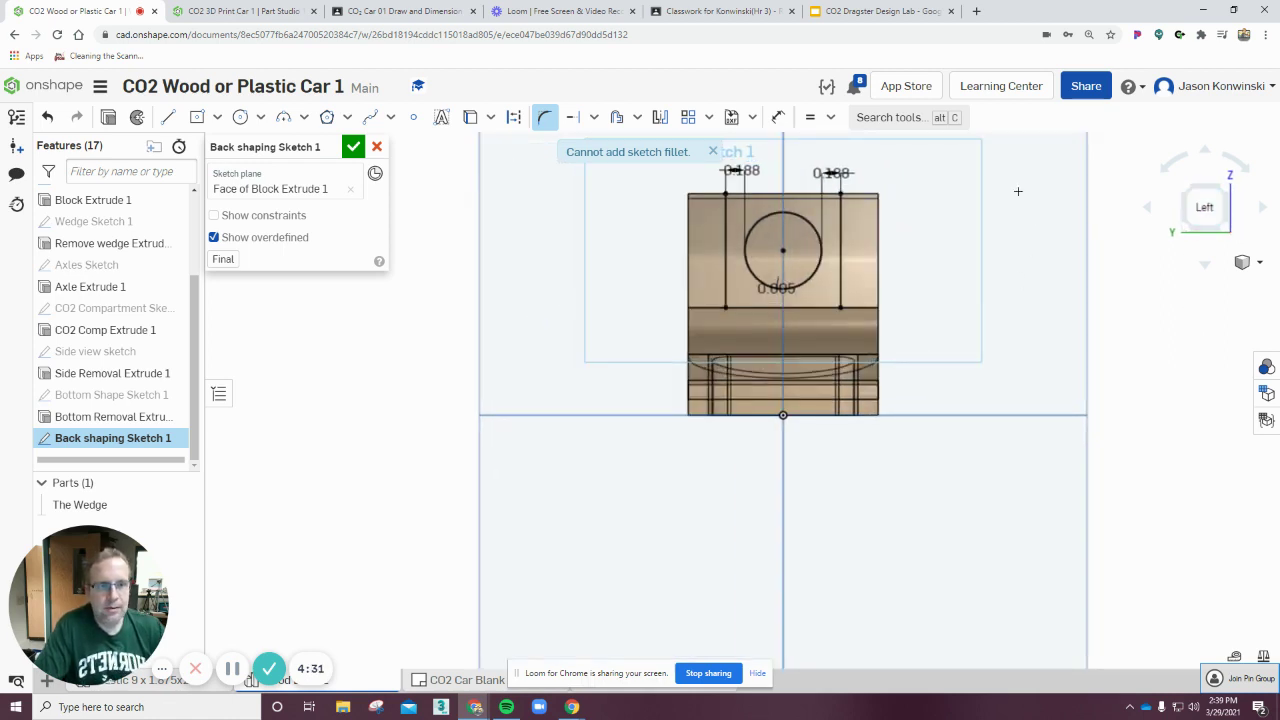
{"action": "scroll", "coordinate": [877, 189], "scroll_direction": "up", "scroll_amount": 4}
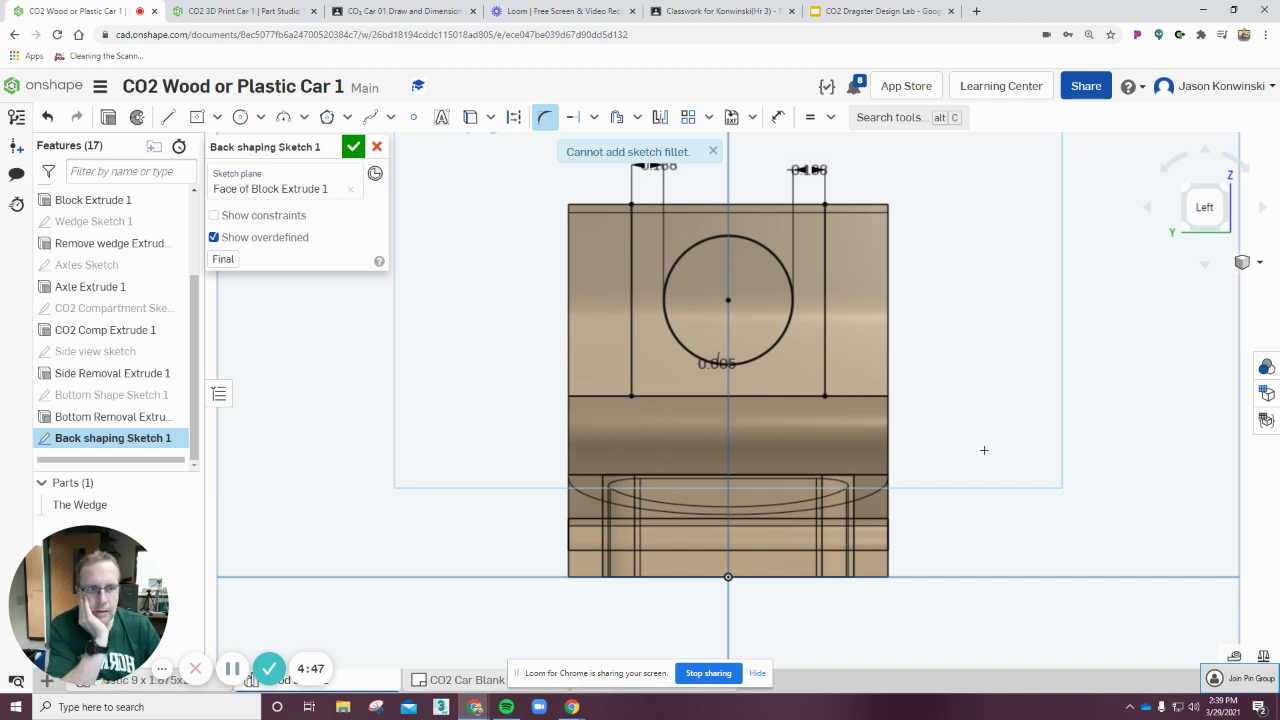
{"action": "right_click_drag", "start_coordinate": [1108, 395], "coordinate": [970, 432]}
{"action": "right_click_drag", "start_coordinate": [1072, 476], "coordinate": [702, 540]}
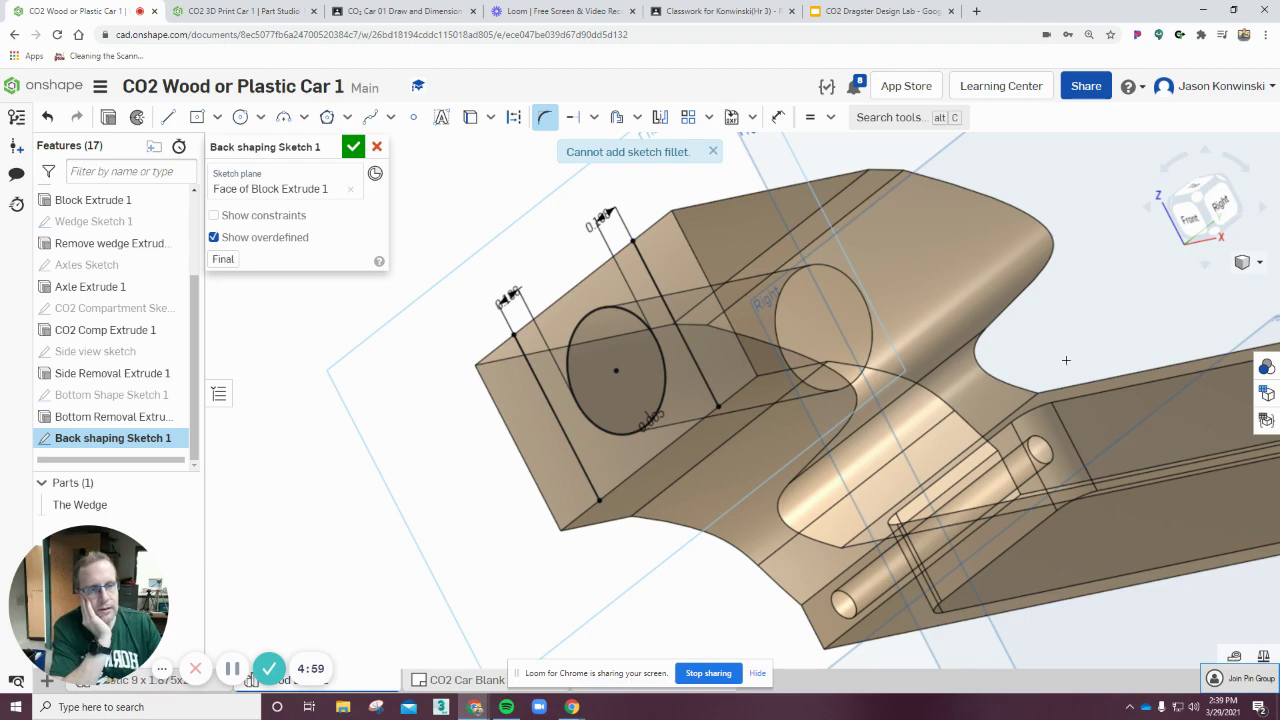
{"action": "right_click_drag", "start_coordinate": [502, 525], "coordinate": [1207, 463]}
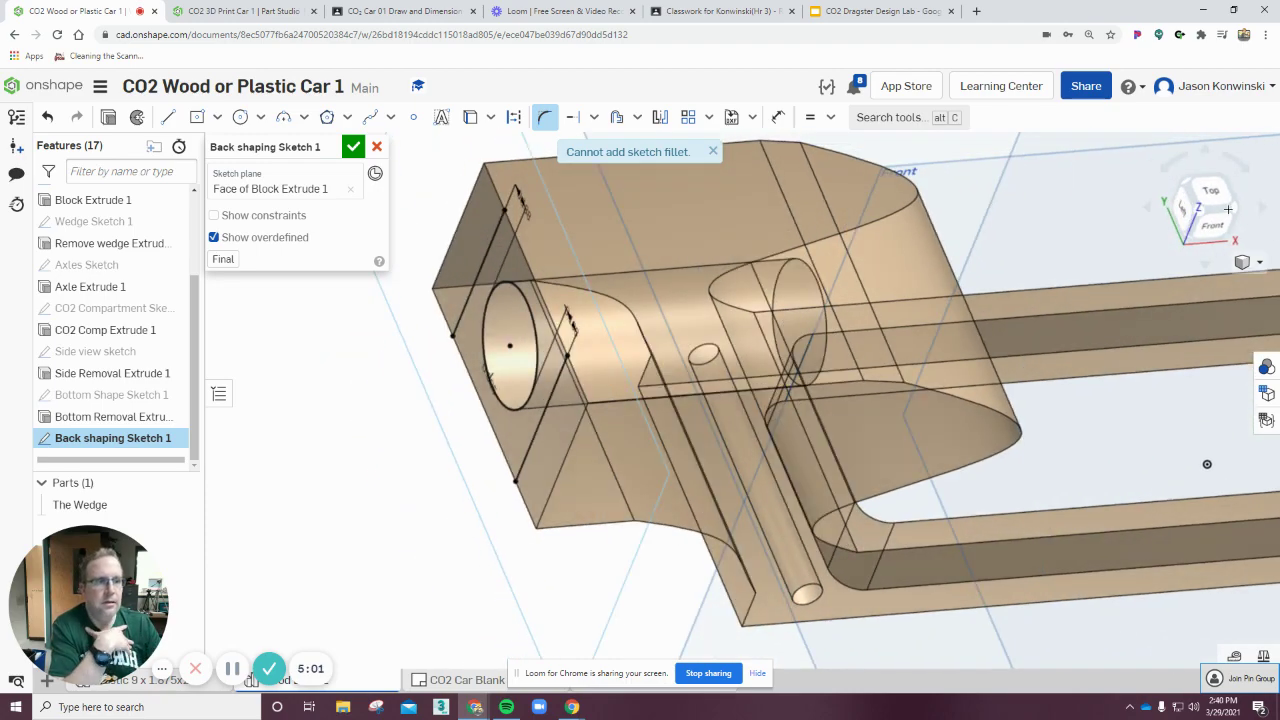
{"action": "key", "text": "n"}
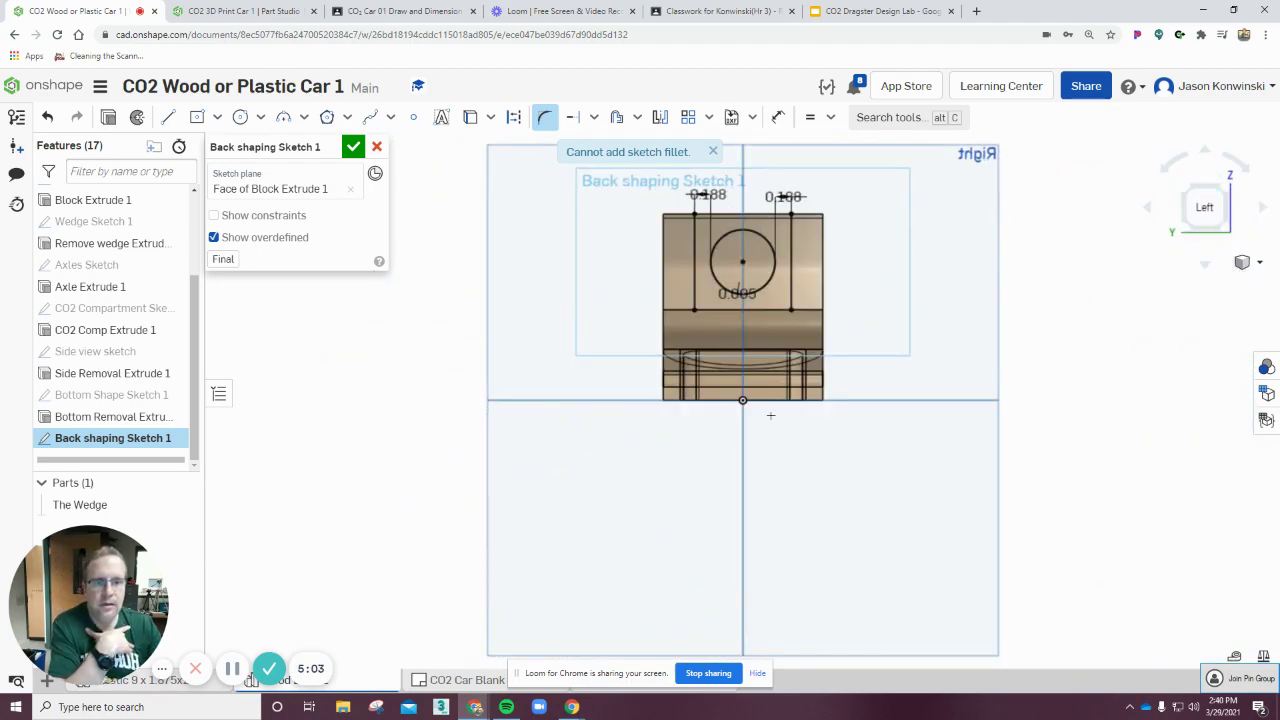
{"action": "scroll", "coordinate": [768, 405], "scroll_direction": "up", "scroll_amount": 3}
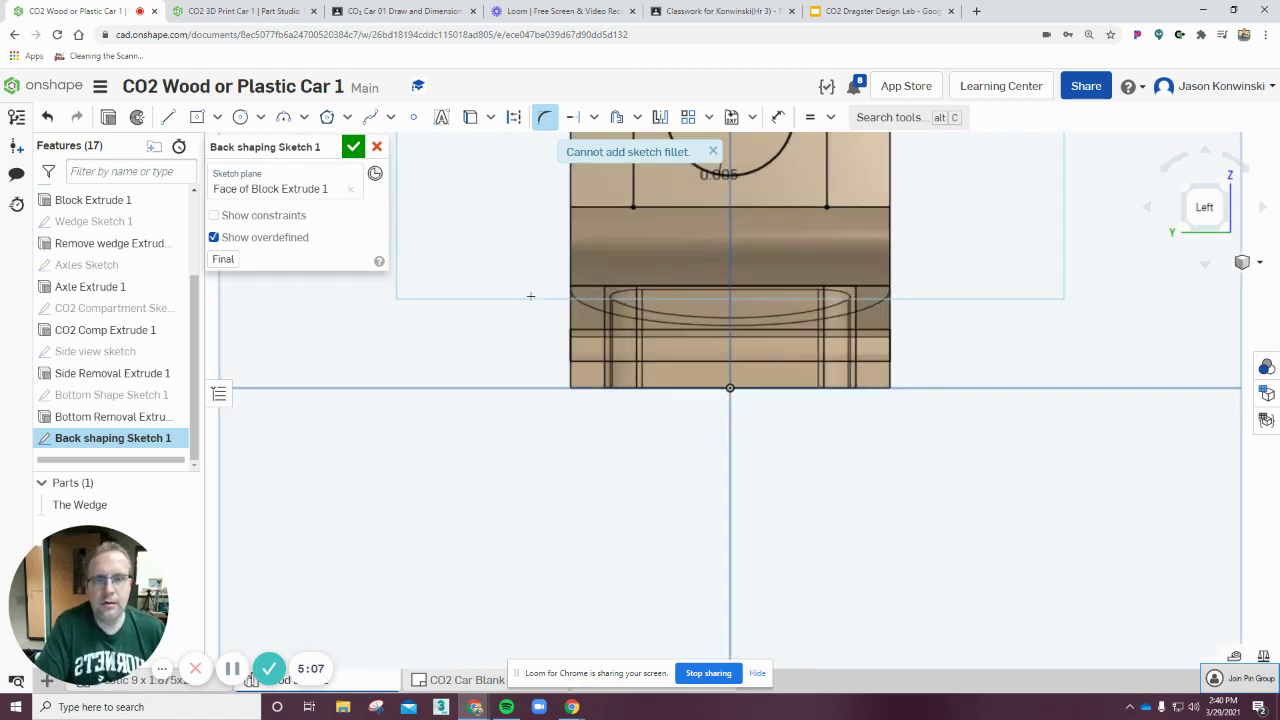
Project the horizontal edge along the top of the body's rear axle section into the sketch with the Use tool
{"action": "left_click", "coordinate": [168, 117]}
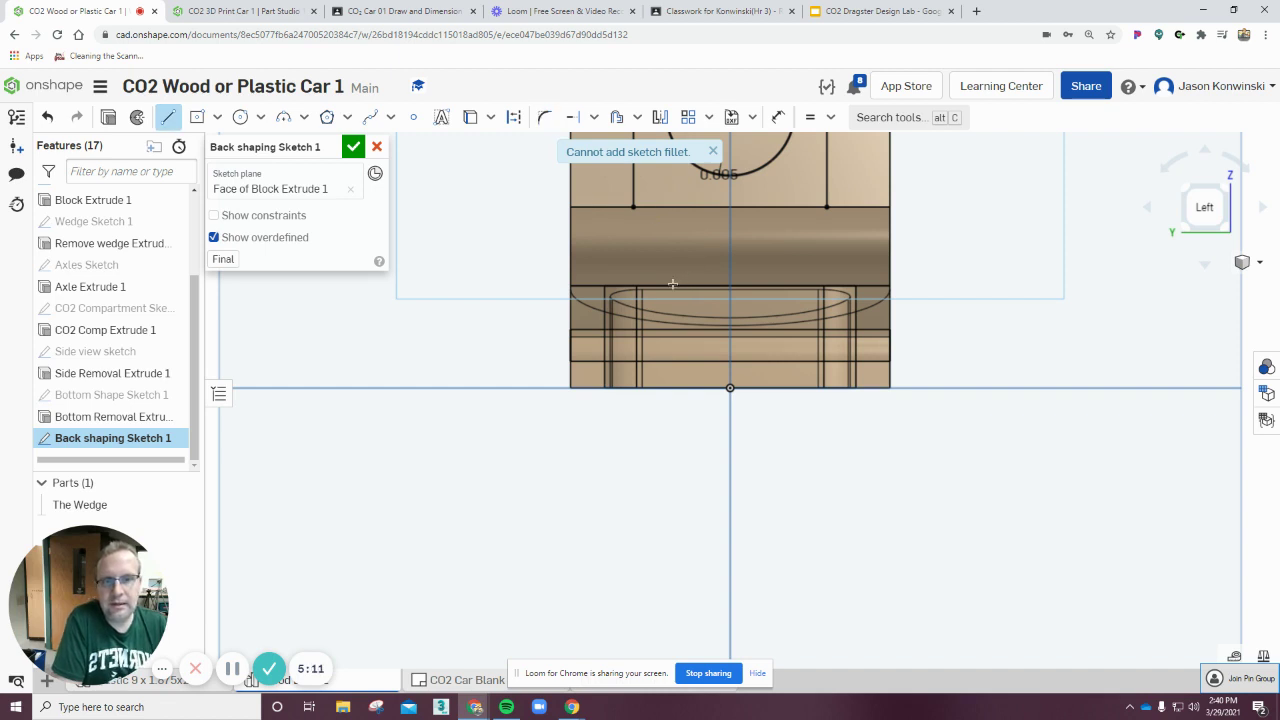
{"action": "left_click", "coordinate": [712, 151]}
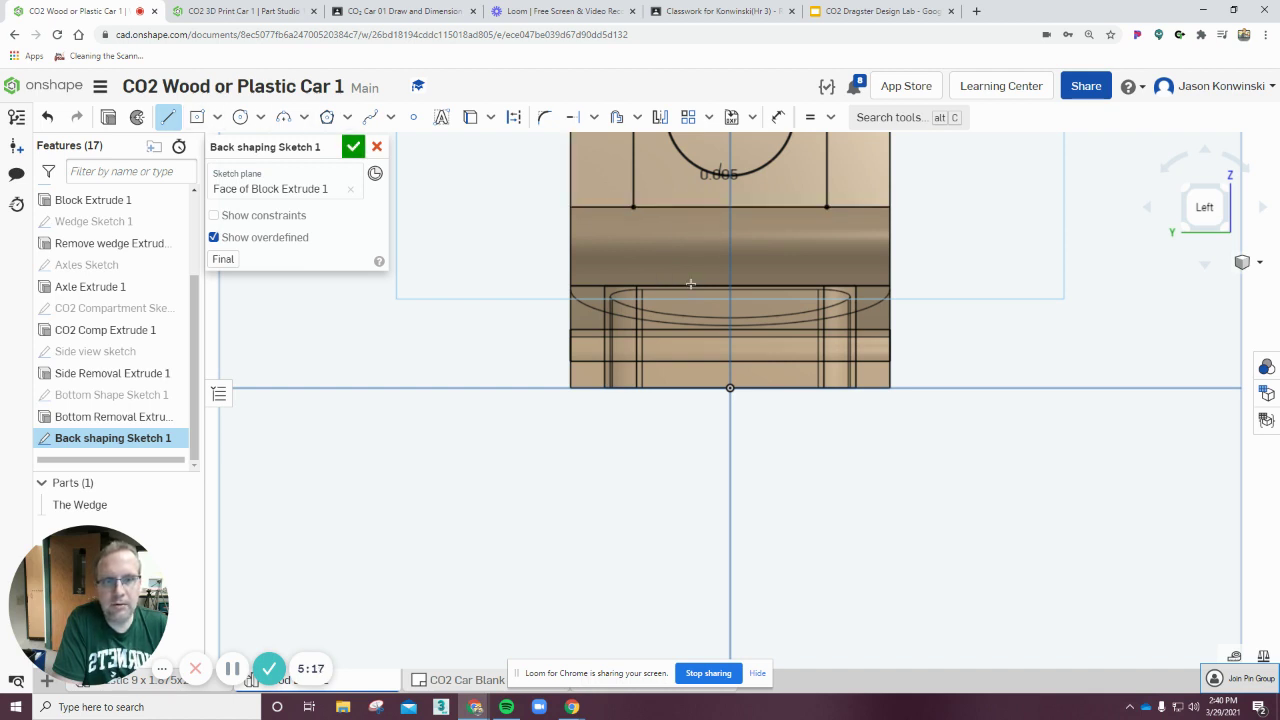
{"action": "left_click", "coordinate": [470, 117]}
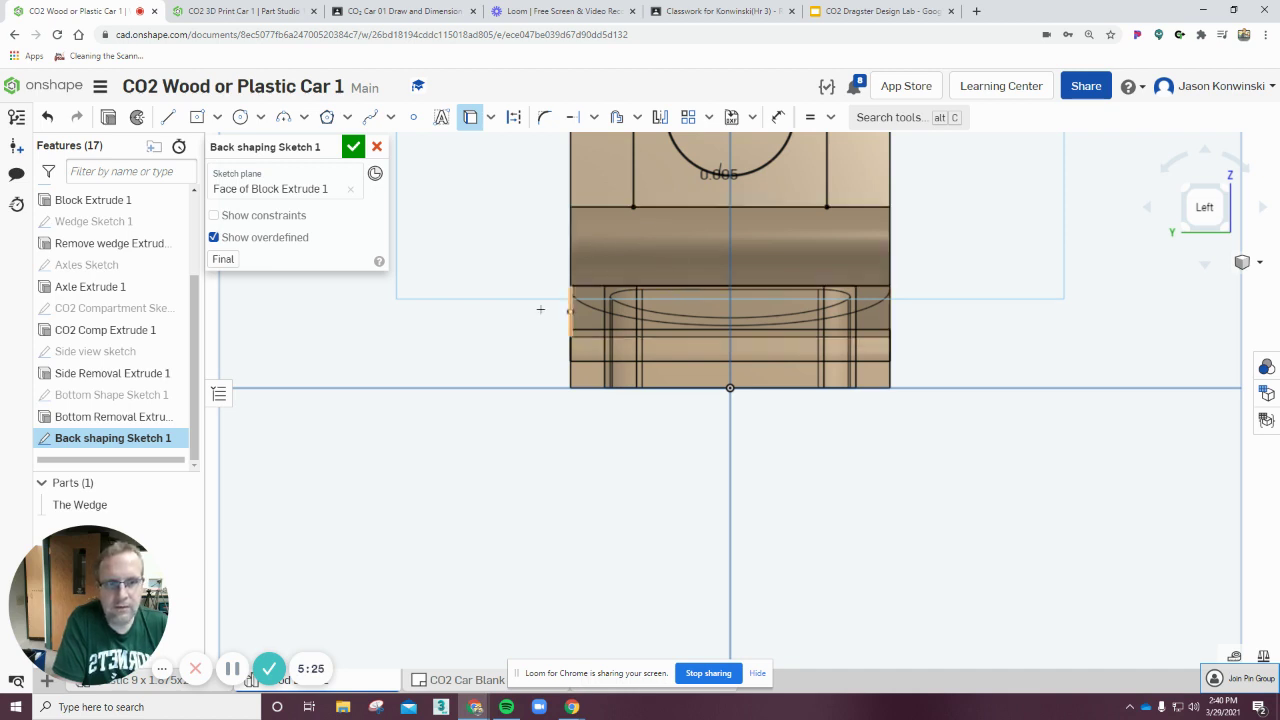
{"action": "right_click_drag", "start_coordinate": [457, 314], "coordinate": [471, 317]}
{"action": "key", "text": "n"}
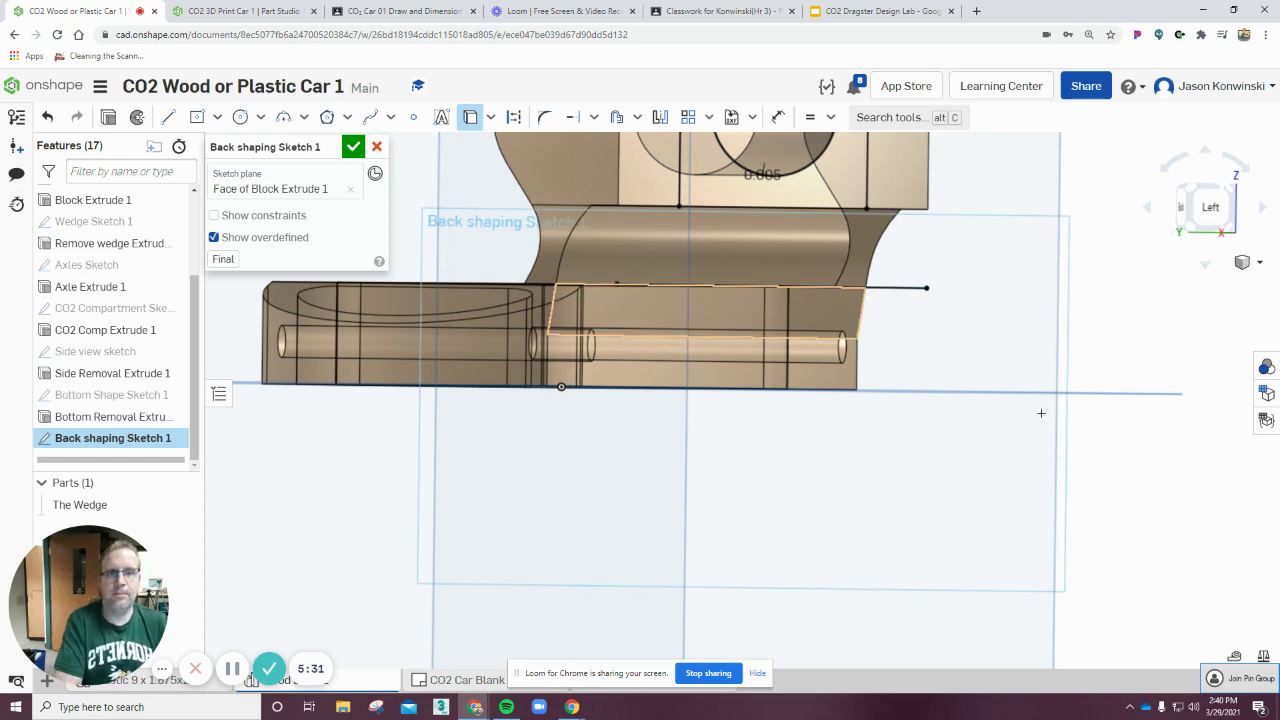
{"action": "right_click_drag", "start_coordinate": [1204, 419], "coordinate": [1187, 418]}
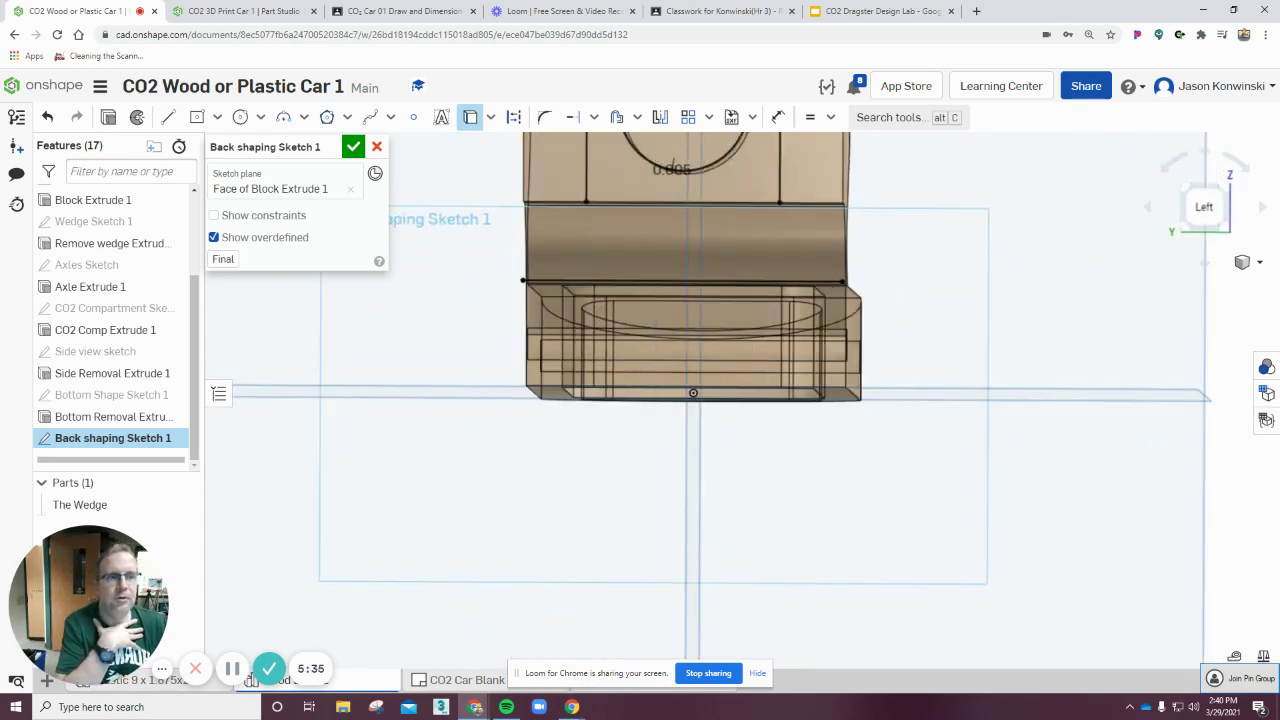
{"action": "left_click", "coordinate": [1204, 208]}
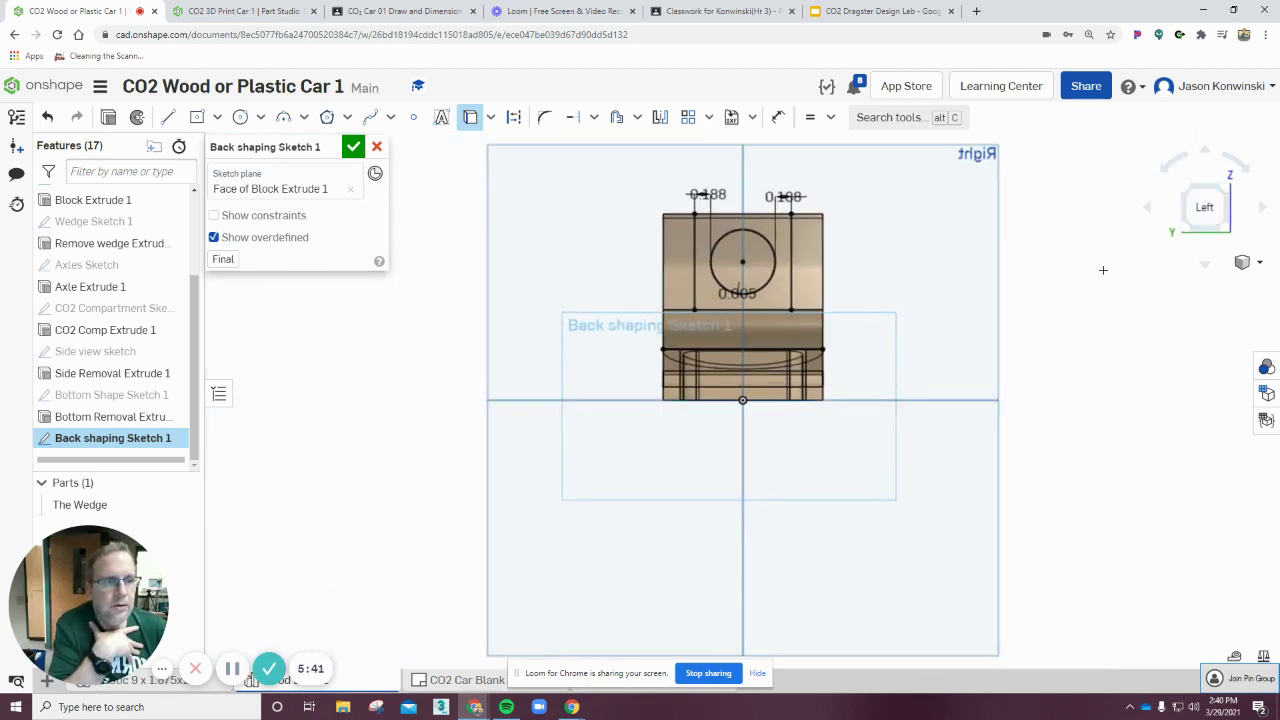
{"action": "scroll", "coordinate": [1103, 269], "scroll_direction": "up", "scroll_amount": 1}
{"action": "scroll", "coordinate": [725, 353], "scroll_direction": "up", "scroll_amount": 3}
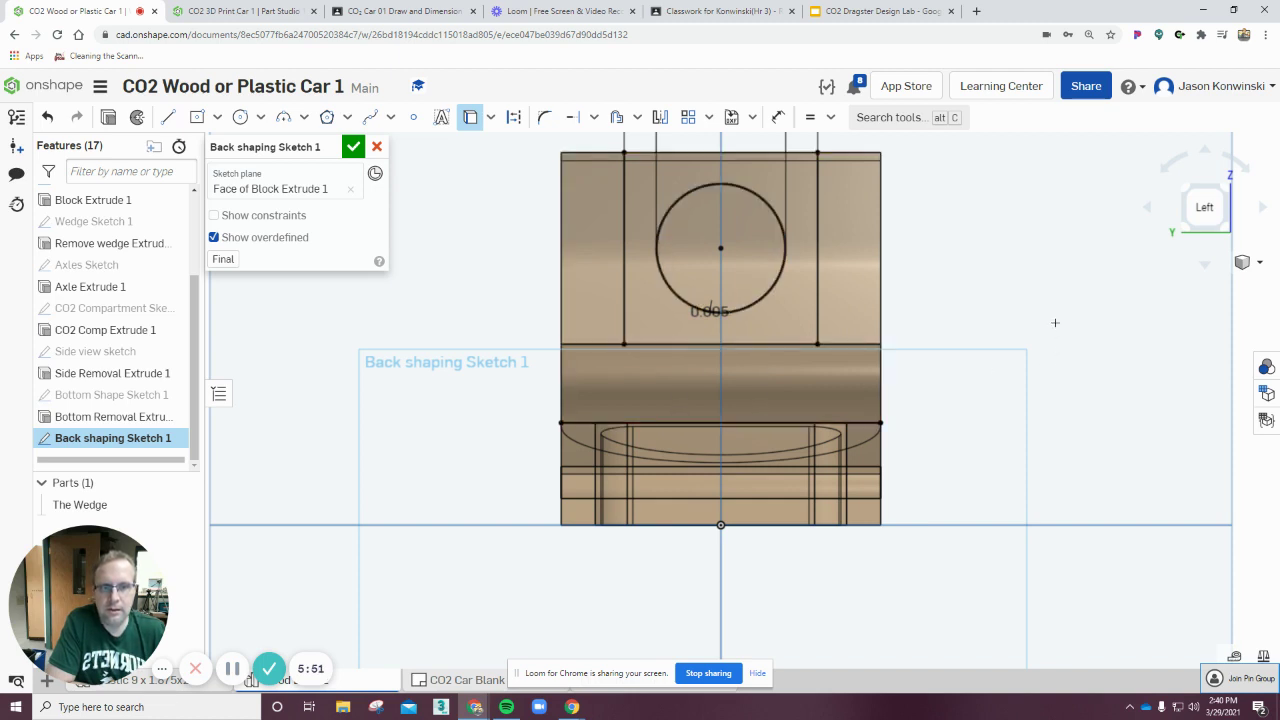
Draw a vertical line about 0.463 in long between the two horizontal edges below the CO2 hole, right of the centerline
{"action": "scroll", "coordinate": [1050, 330], "scroll_direction": "down", "scroll_amount": 1}
{"action": "scroll", "coordinate": [869, 148], "scroll_direction": "up", "scroll_amount": 2}
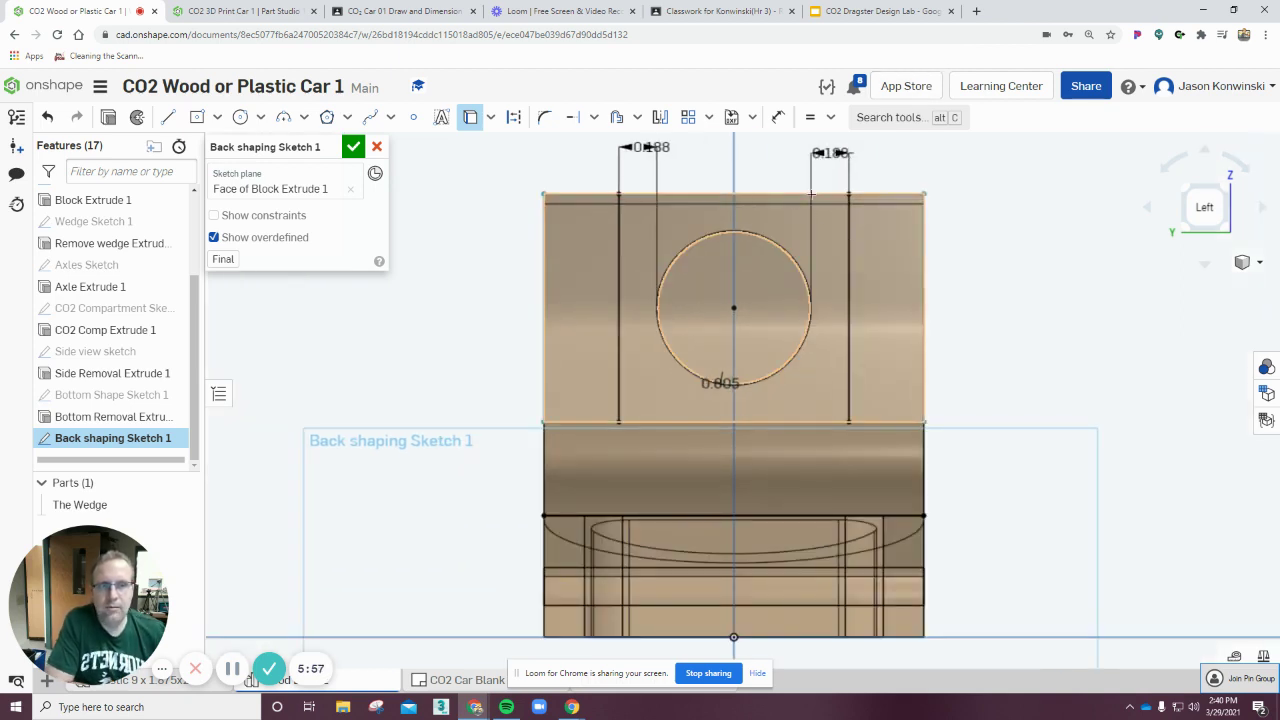
{"action": "left_click", "coordinate": [168, 117]}
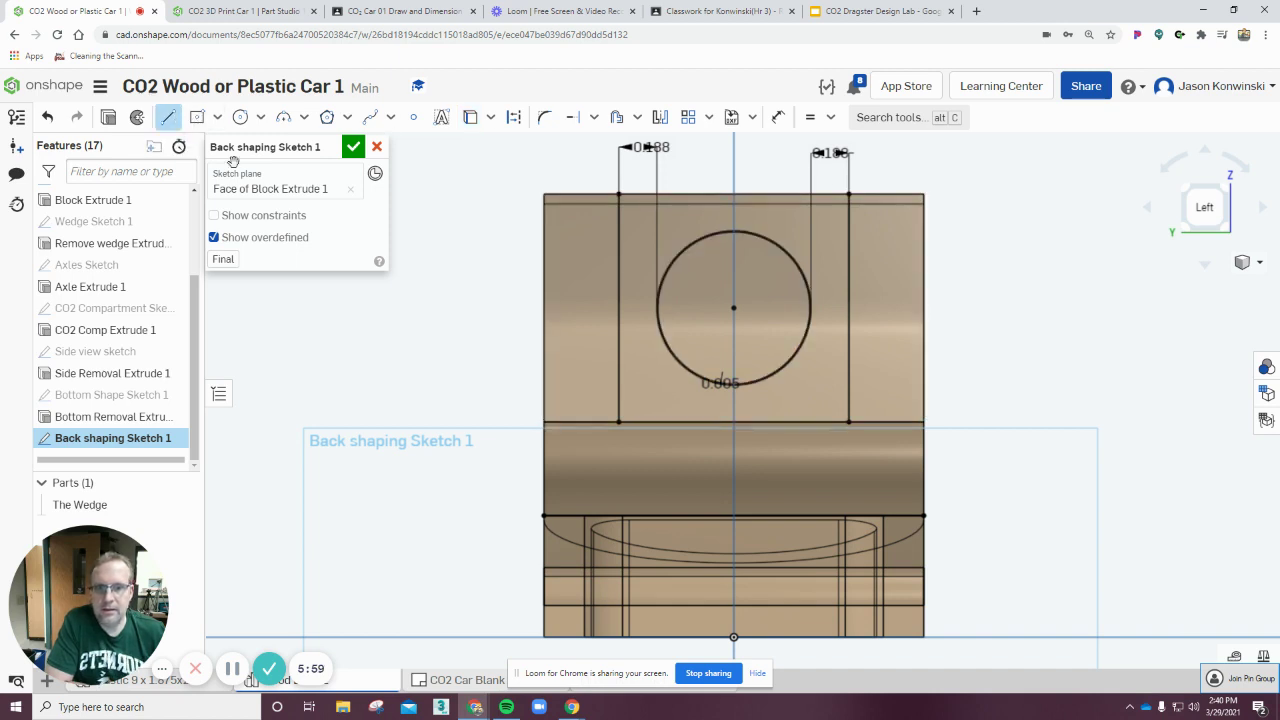
{"action": "left_click", "coordinate": [775, 422]}
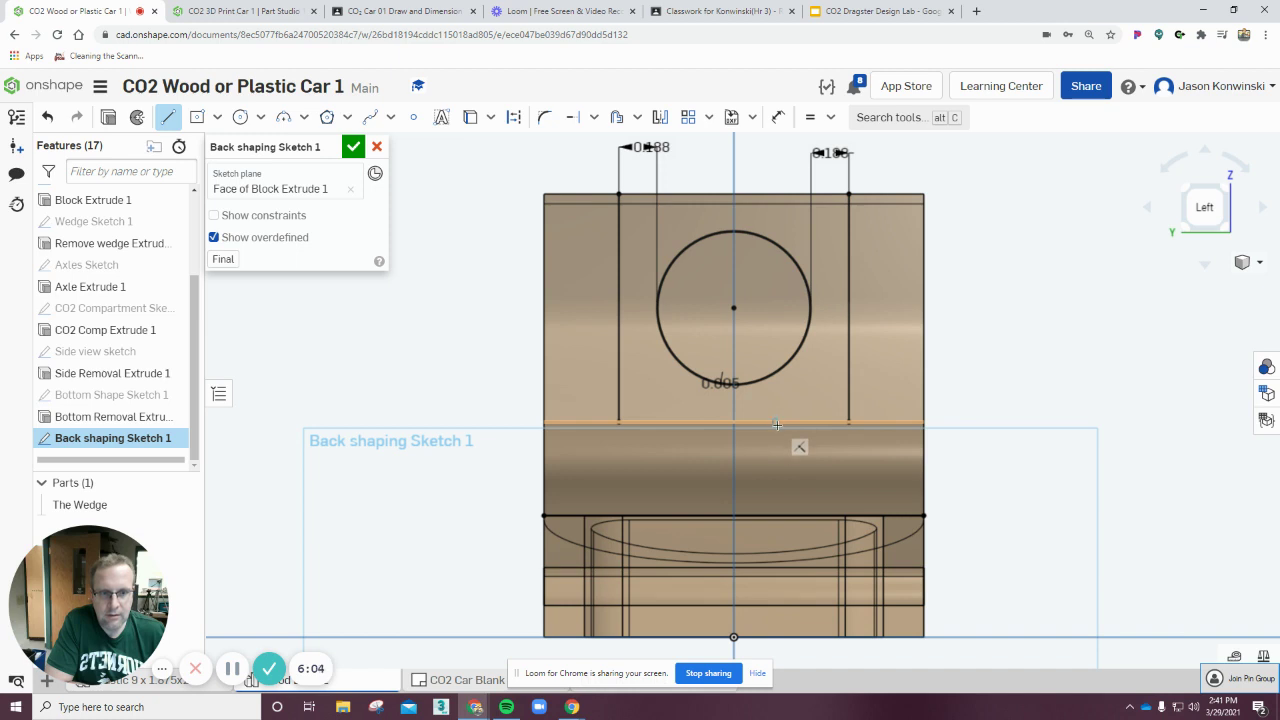
{"action": "left_click", "coordinate": [775, 515]}
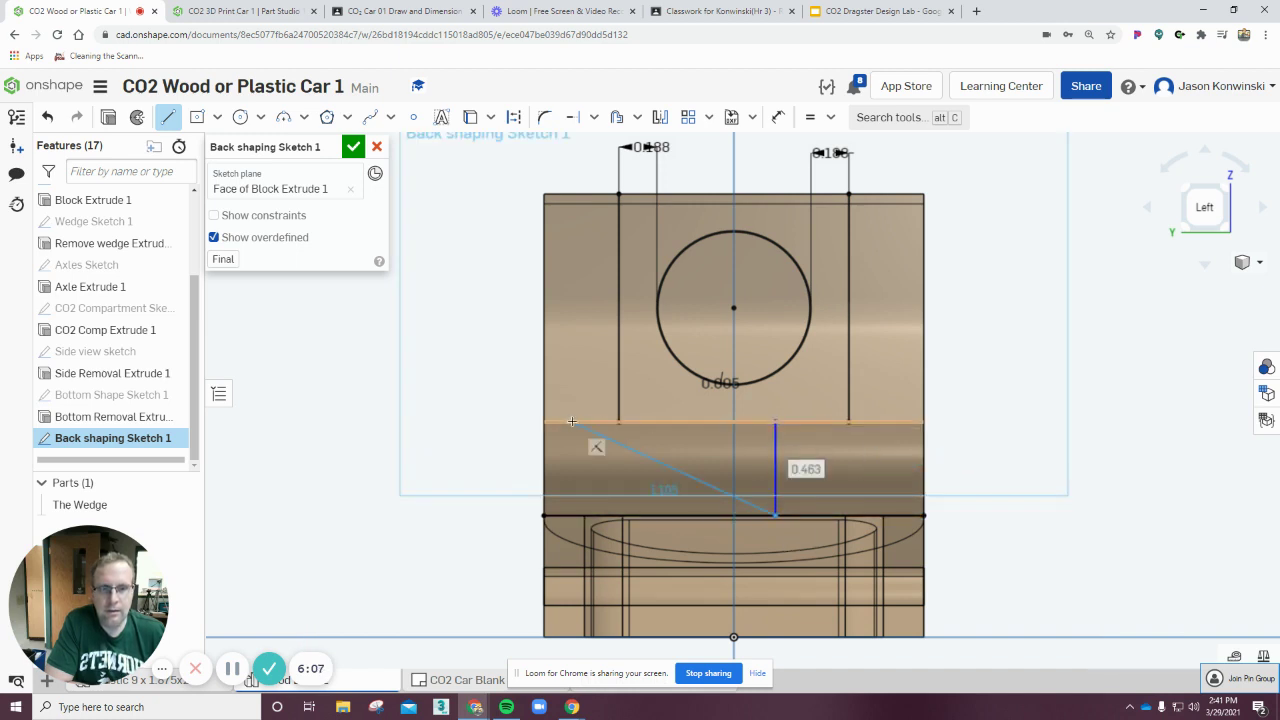
{"action": "key", "text": "Escape"}
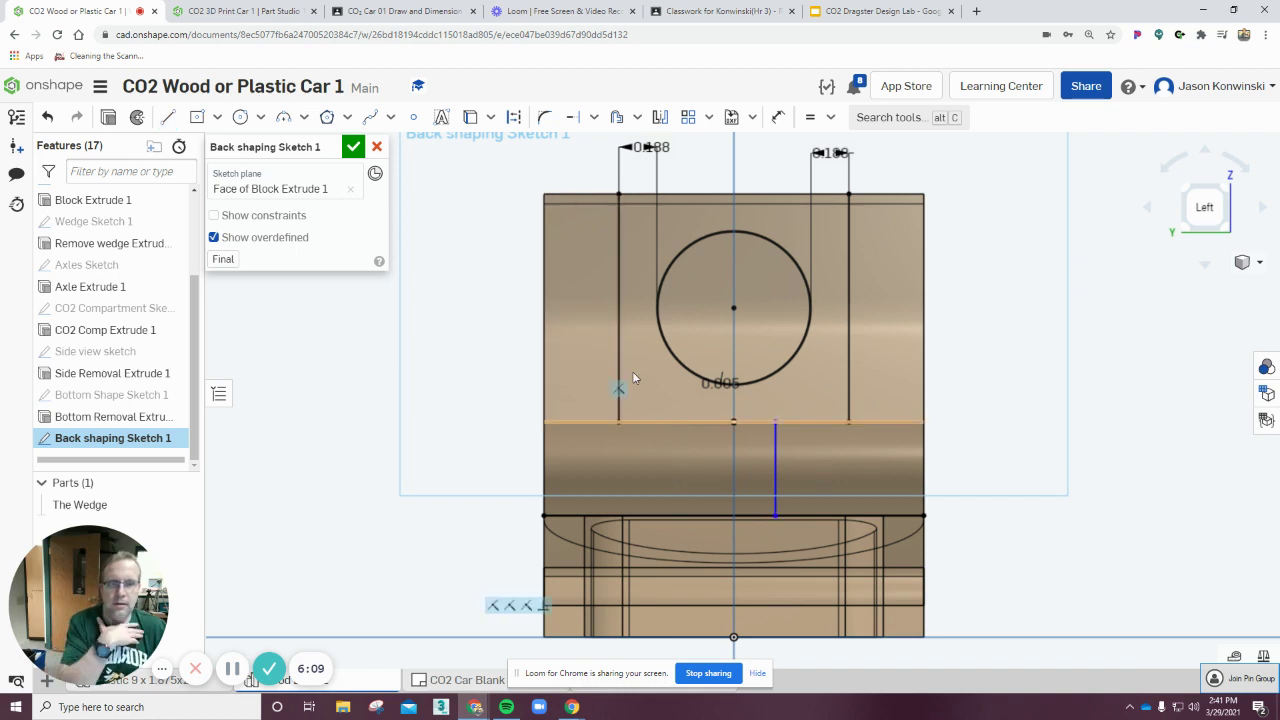
Draw a matching vertical line about 0.463 in long between the same two horizontal edges, left of the centerline
{"action": "left_click", "coordinate": [168, 117]}
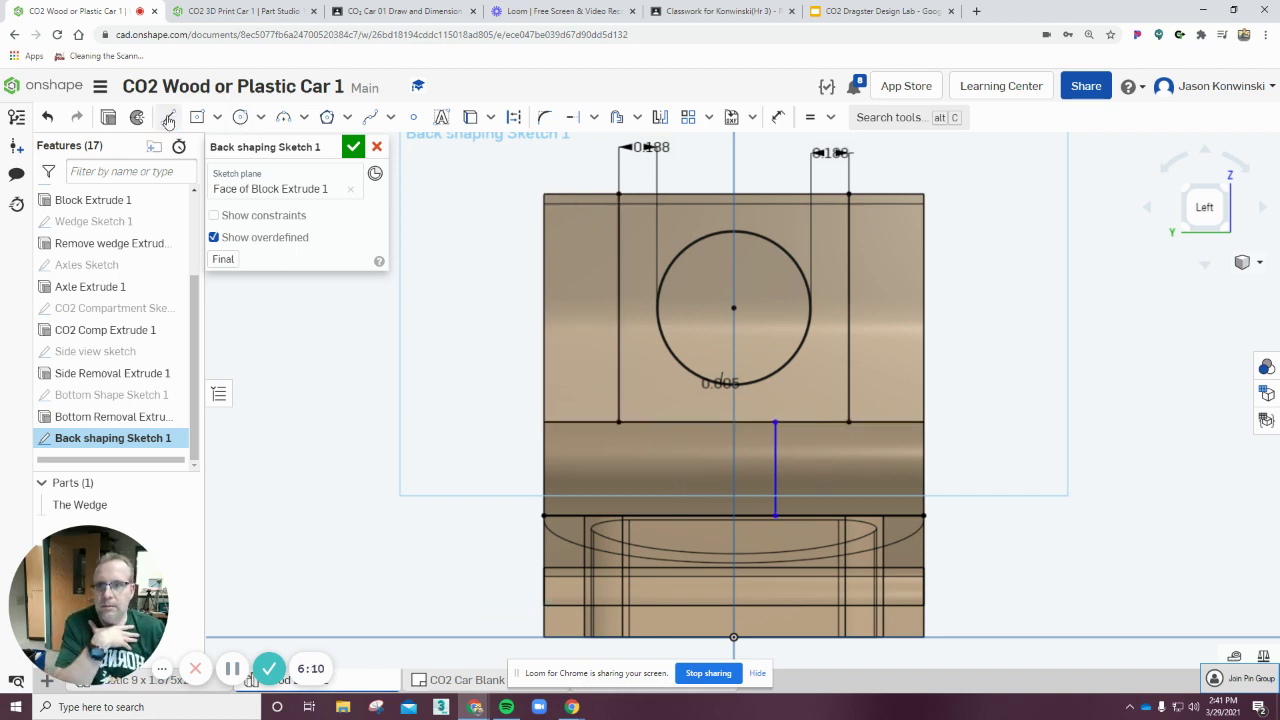
{"action": "left_click", "coordinate": [690, 423]}
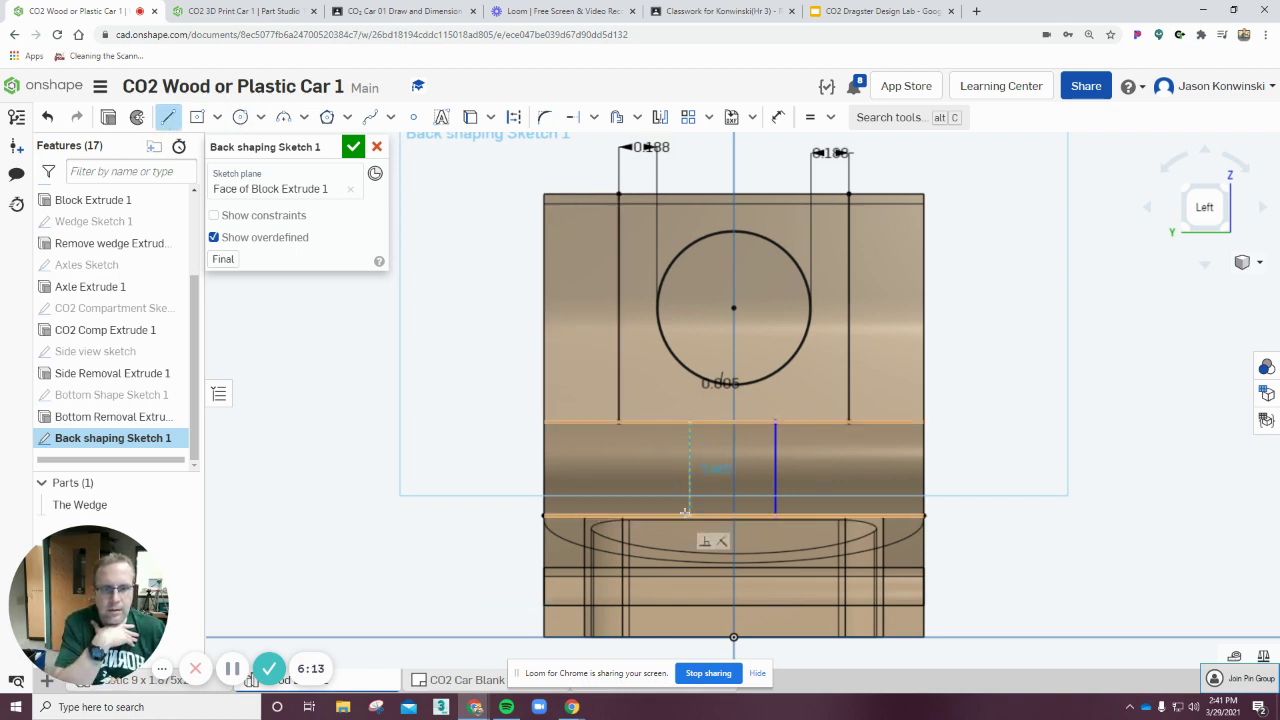
{"action": "left_click", "coordinate": [689, 515]}
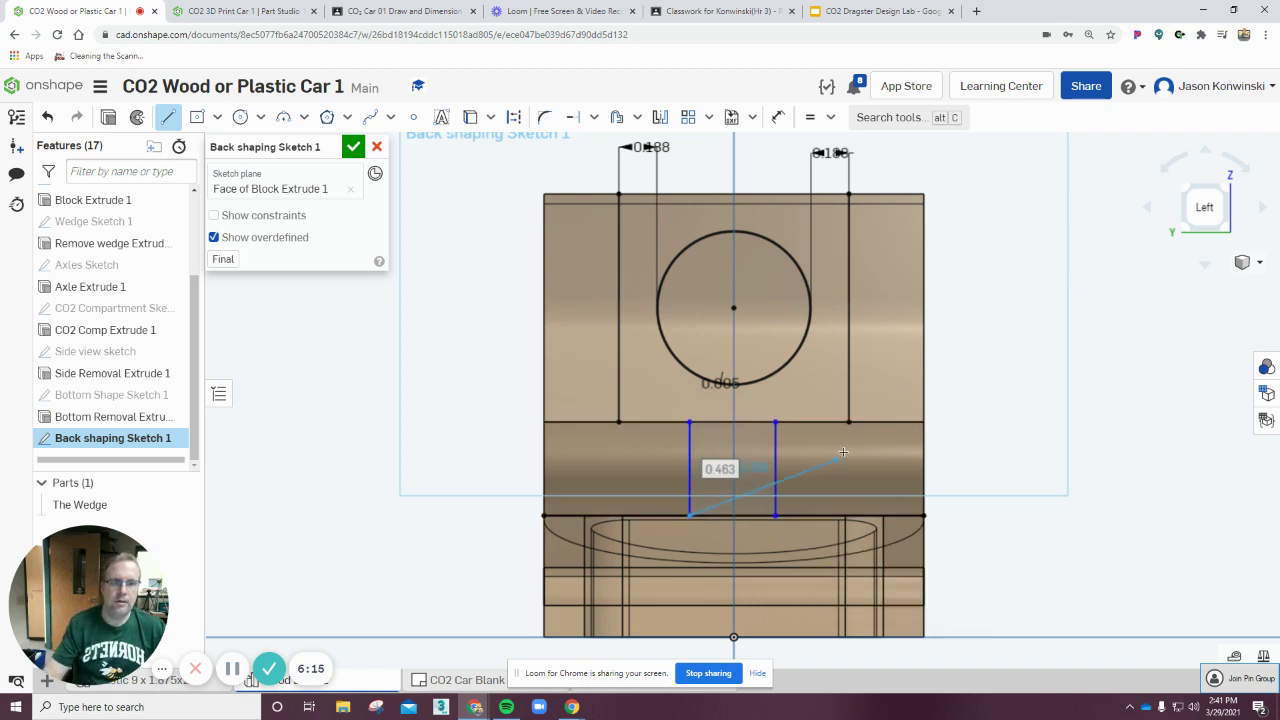
{"action": "key", "text": "Escape"}
Dimension the lower vertical line right of the centerline 3/16 in from the midpoint of the horizontal edge beneath the CO2 hole
{"action": "left_click", "coordinate": [778, 117]}
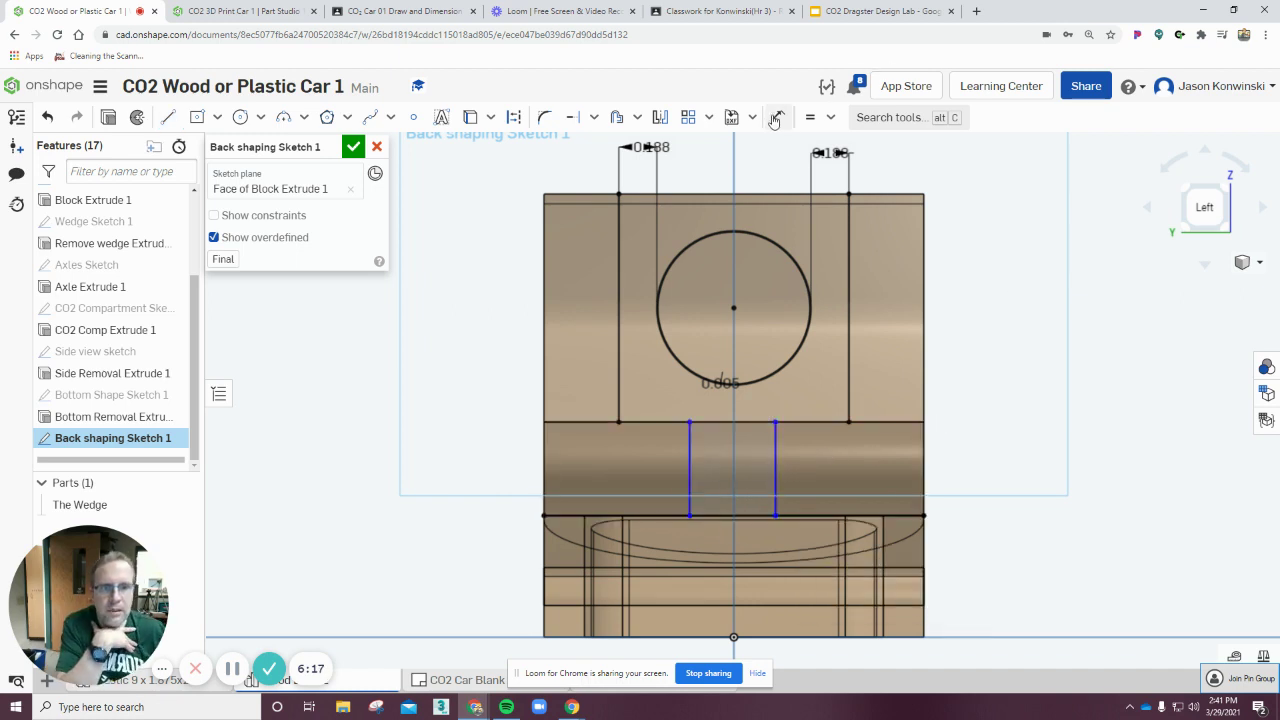
{"action": "left_click", "coordinate": [755, 422]}
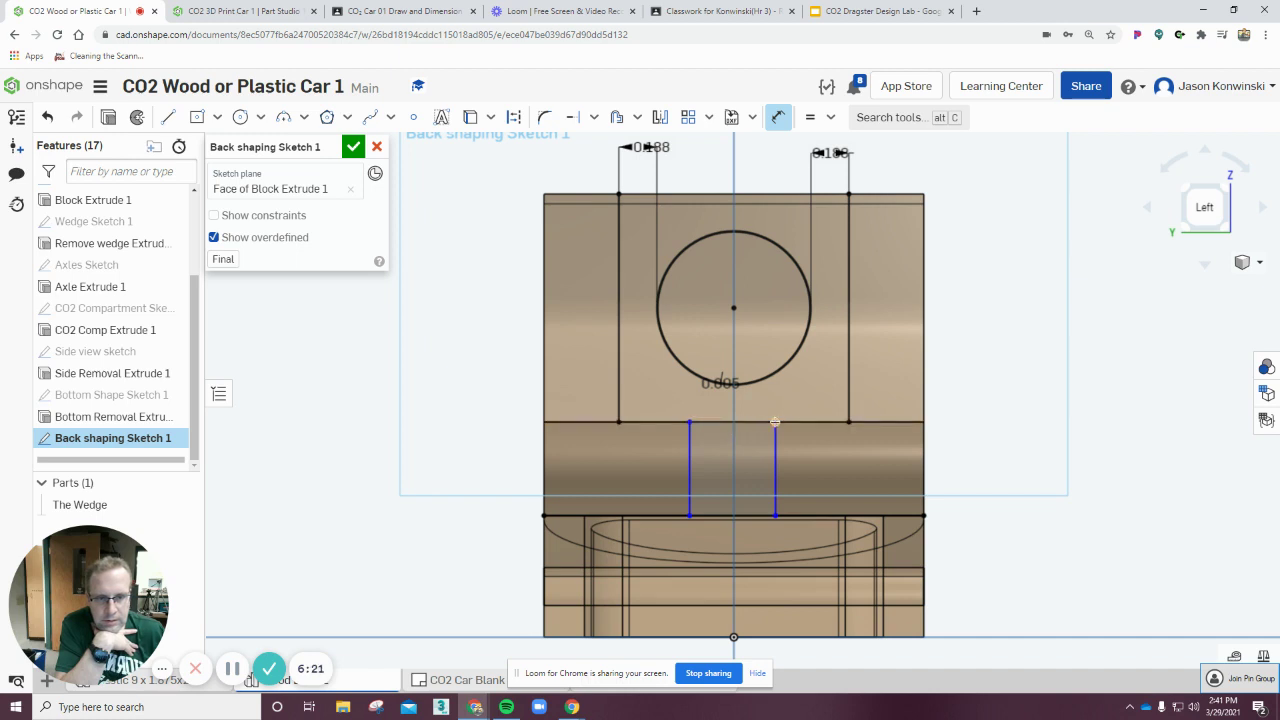
{"action": "left_click", "coordinate": [733, 422]}
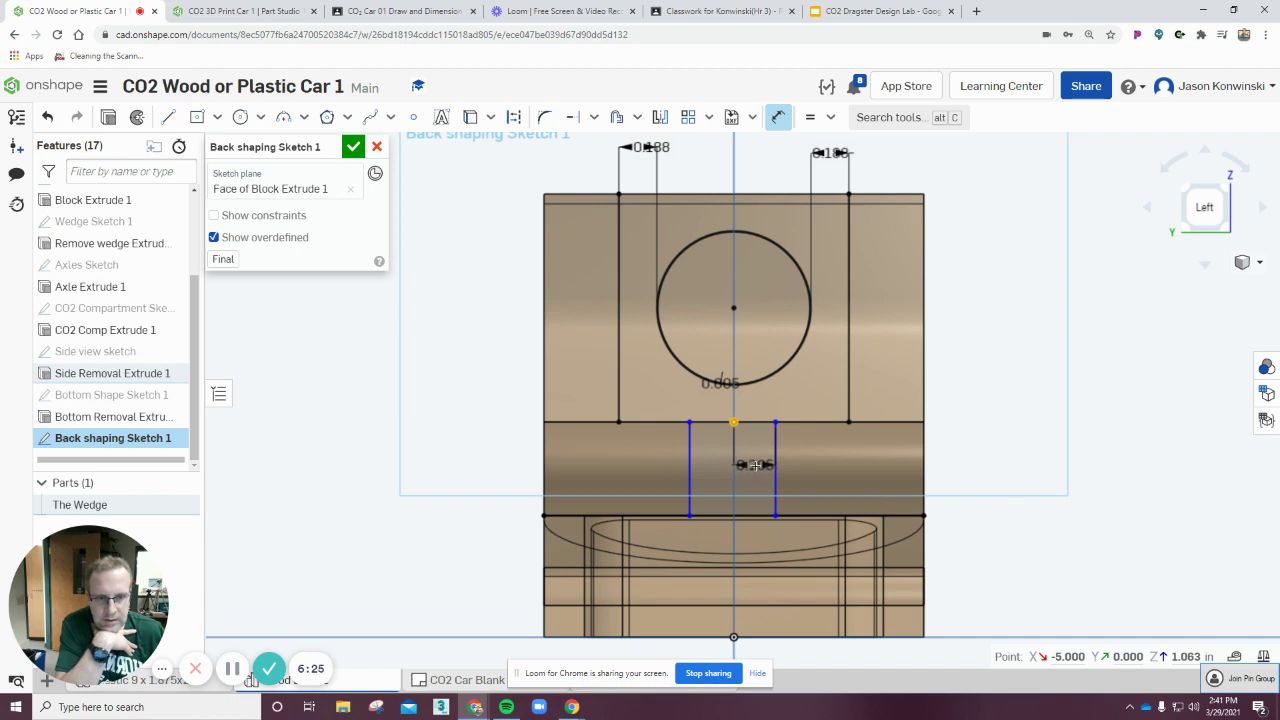
{"action": "left_click", "coordinate": [755, 466]}
{"action": "type", "text": "3/"}
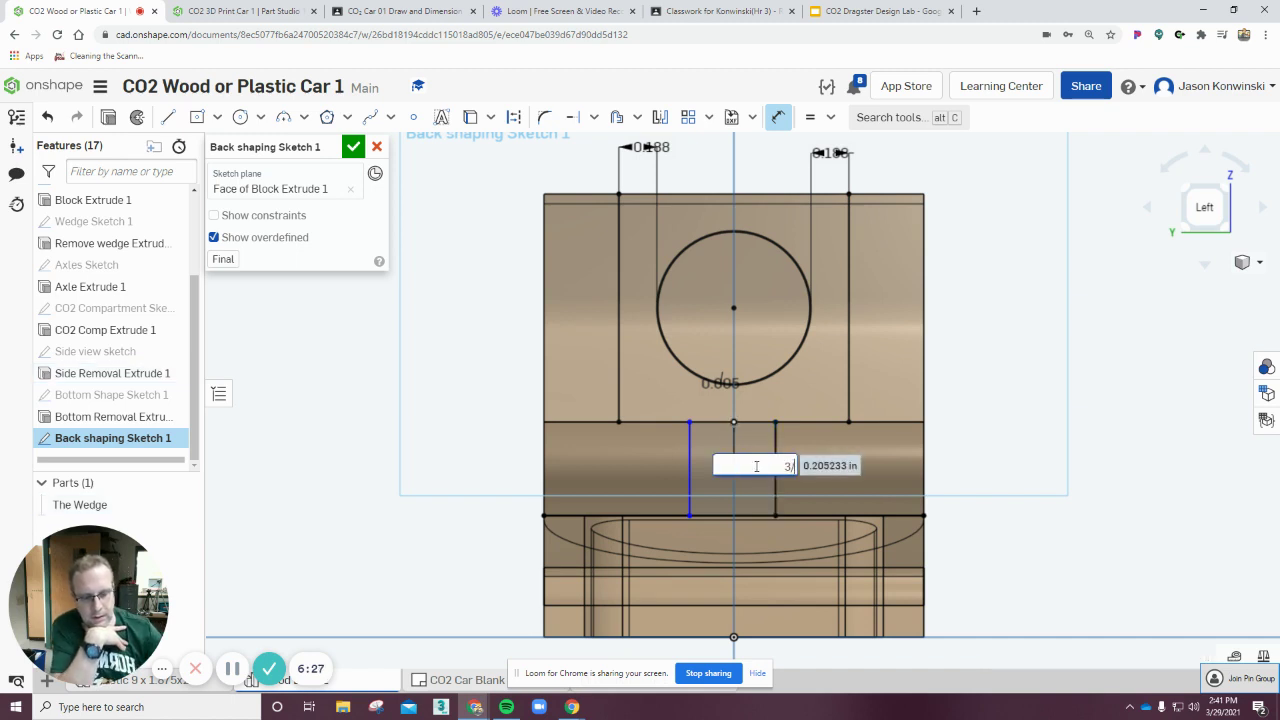
{"action": "type", "text": "16"}
{"action": "key", "text": "Return"}
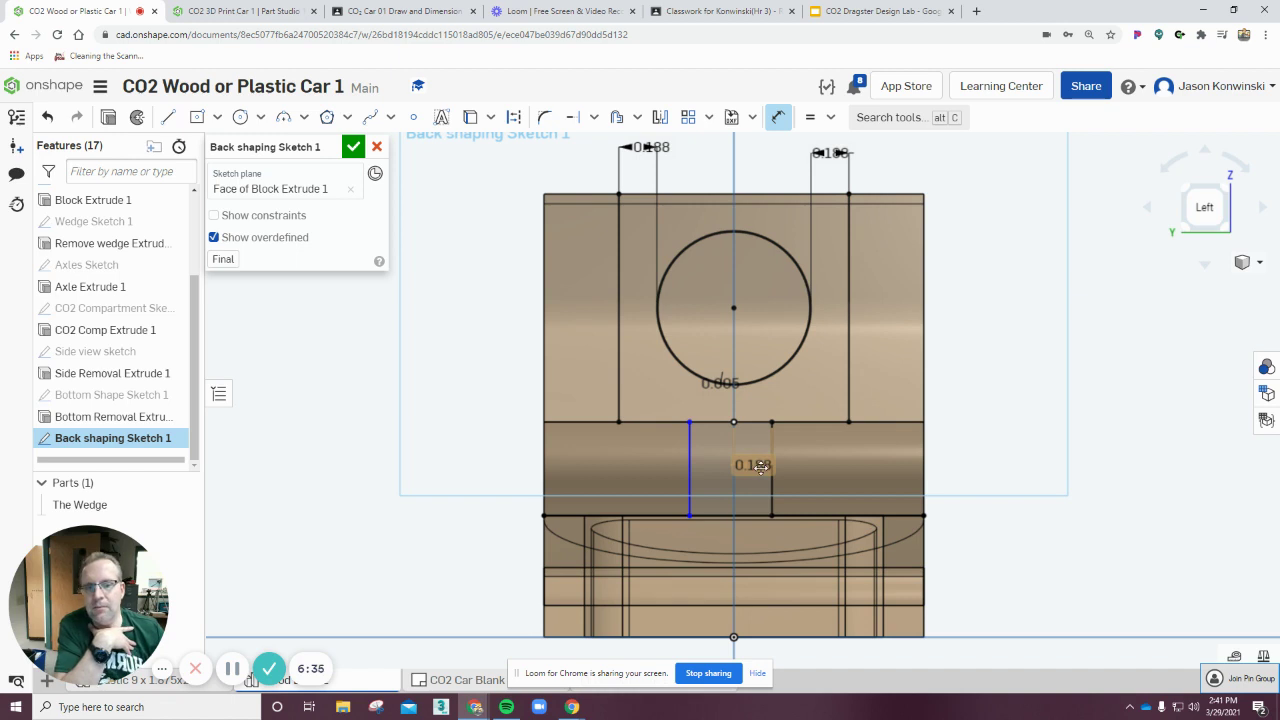
Set the dimension between the centerline and the lower vertical line on its right to 0.2 in
{"action": "double_click", "coordinate": [760, 465]}
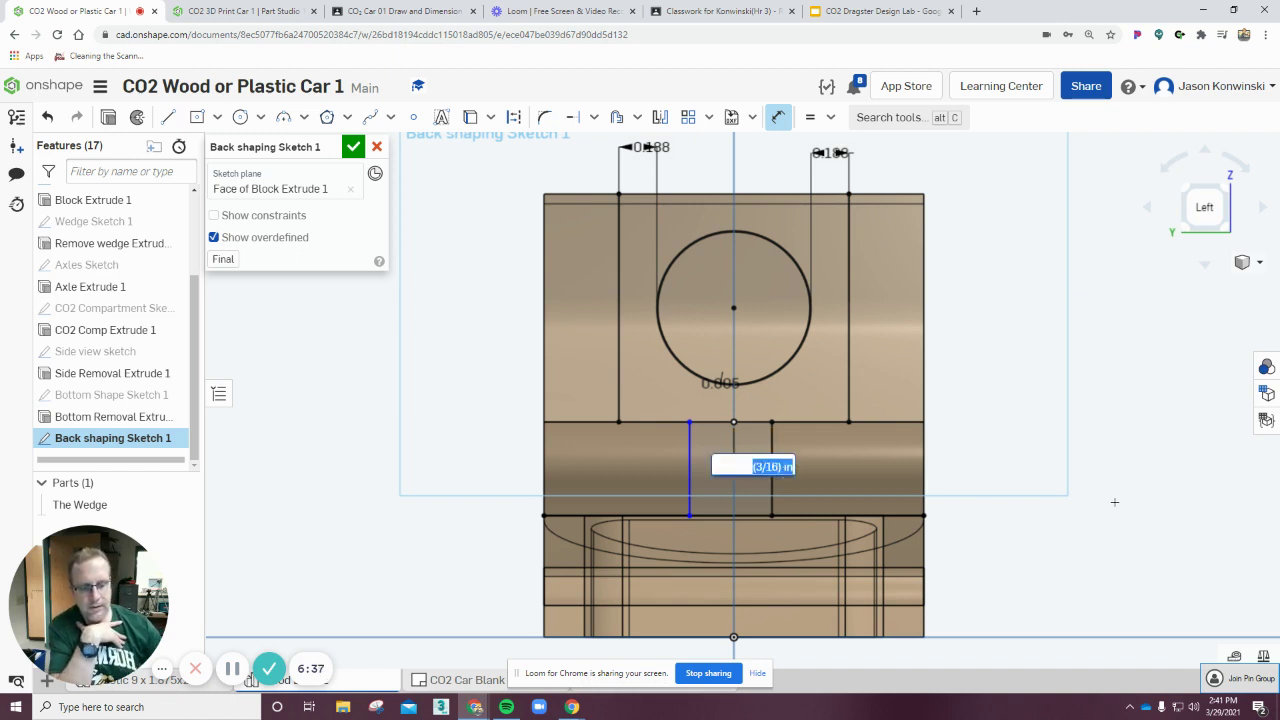
{"action": "key", "text": "BackSpace"}
{"action": "type", "text": ".2"}
{"action": "key", "text": "Return"}
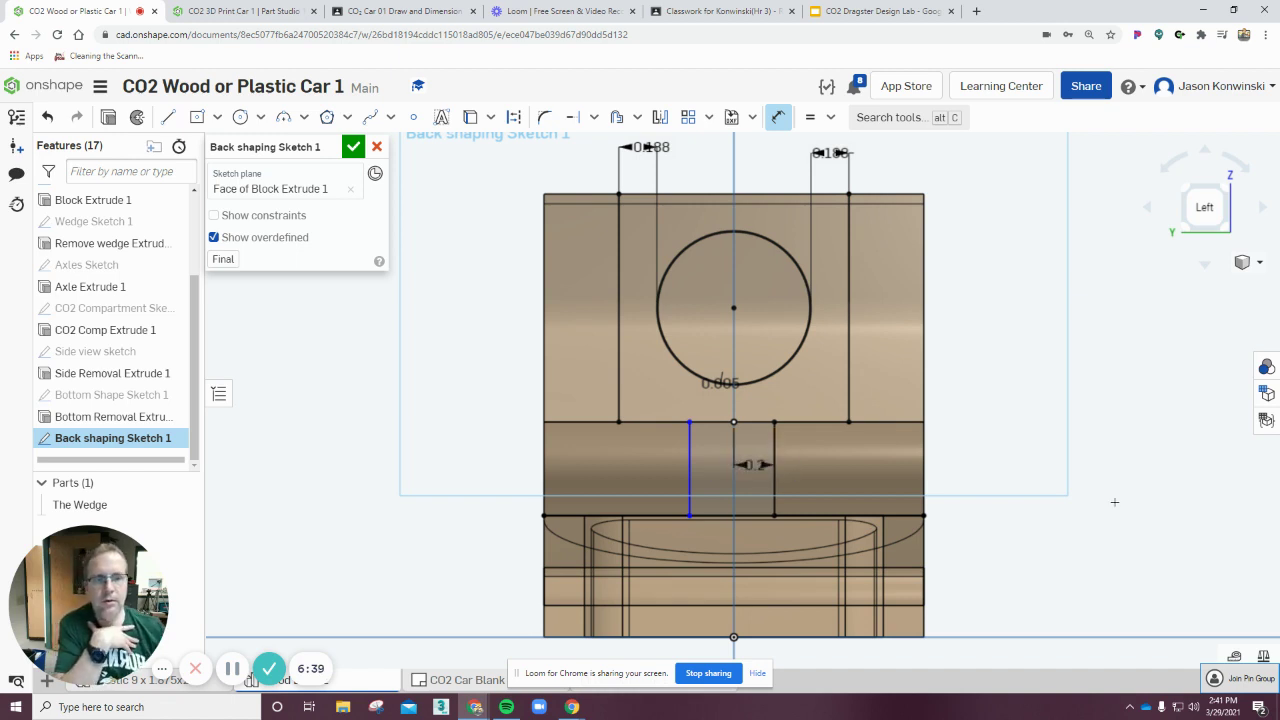
Dimension the lower vertical line left of the centerline 0.2 in from the horizontal edge's midpoint
{"action": "left_click", "coordinate": [689, 444]}
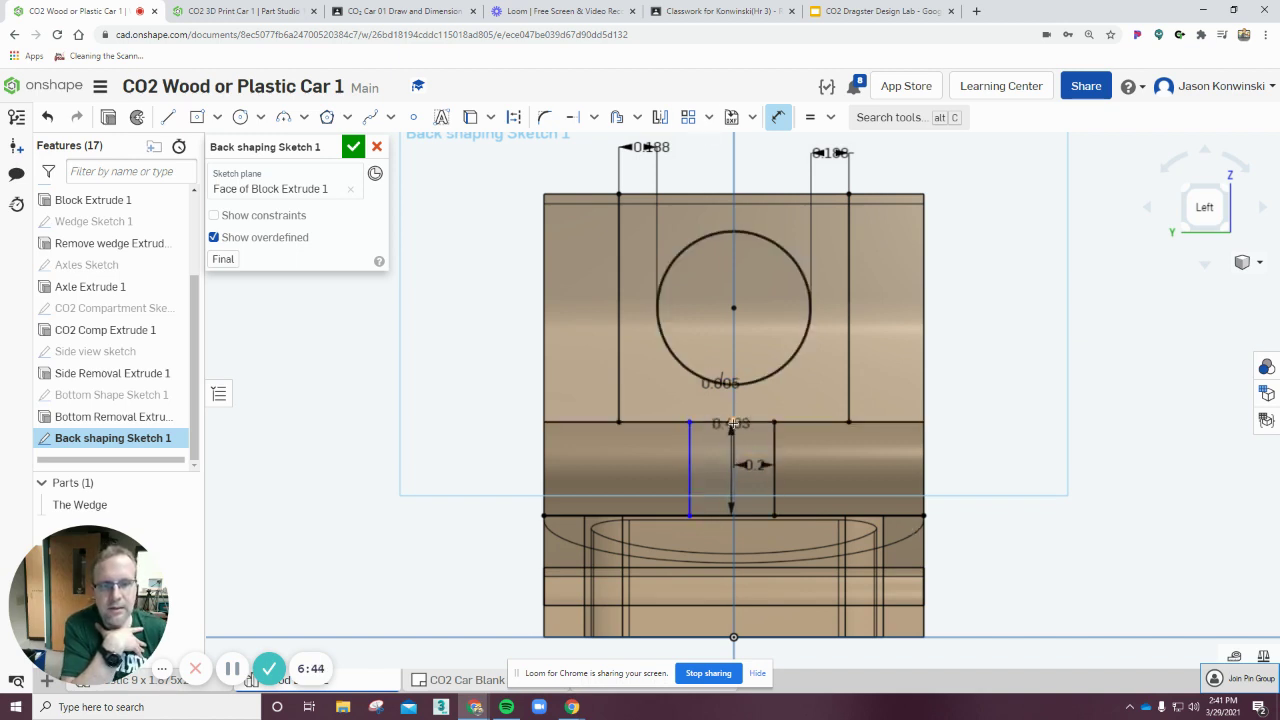
{"action": "left_click", "coordinate": [710, 470]}
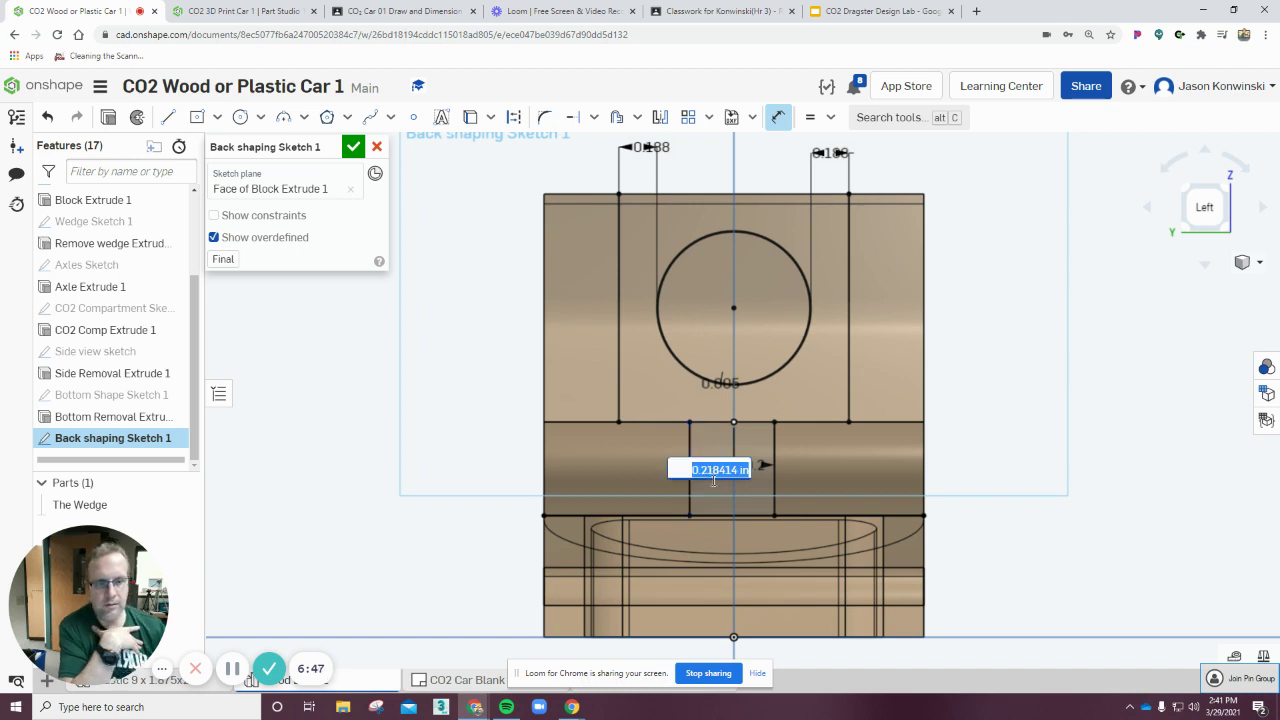
{"action": "key", "text": "BackSpace"}
{"action": "type", "text": ".2"}
{"action": "key", "text": "Return"}
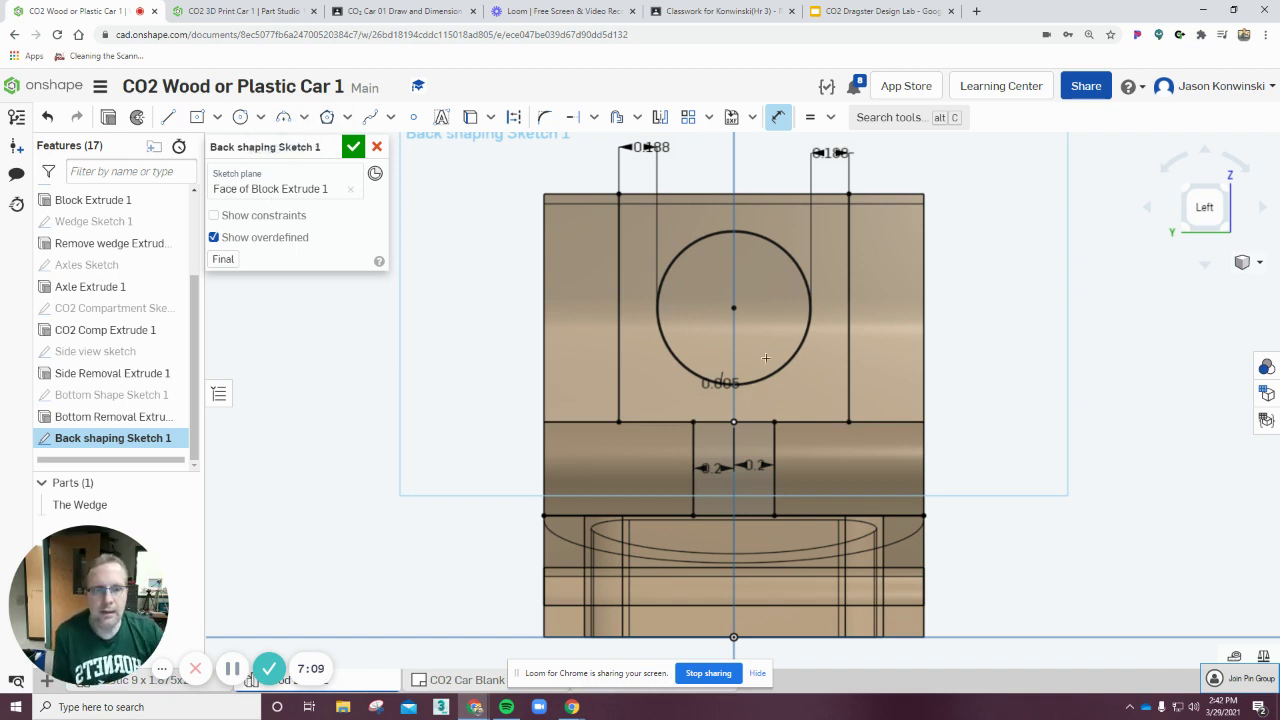
Add an extrude from the back shaping sketch, name it CO2 Side Extrude 1, and move it to the end of the feature list
{"action": "left_click", "coordinate": [110, 118]}
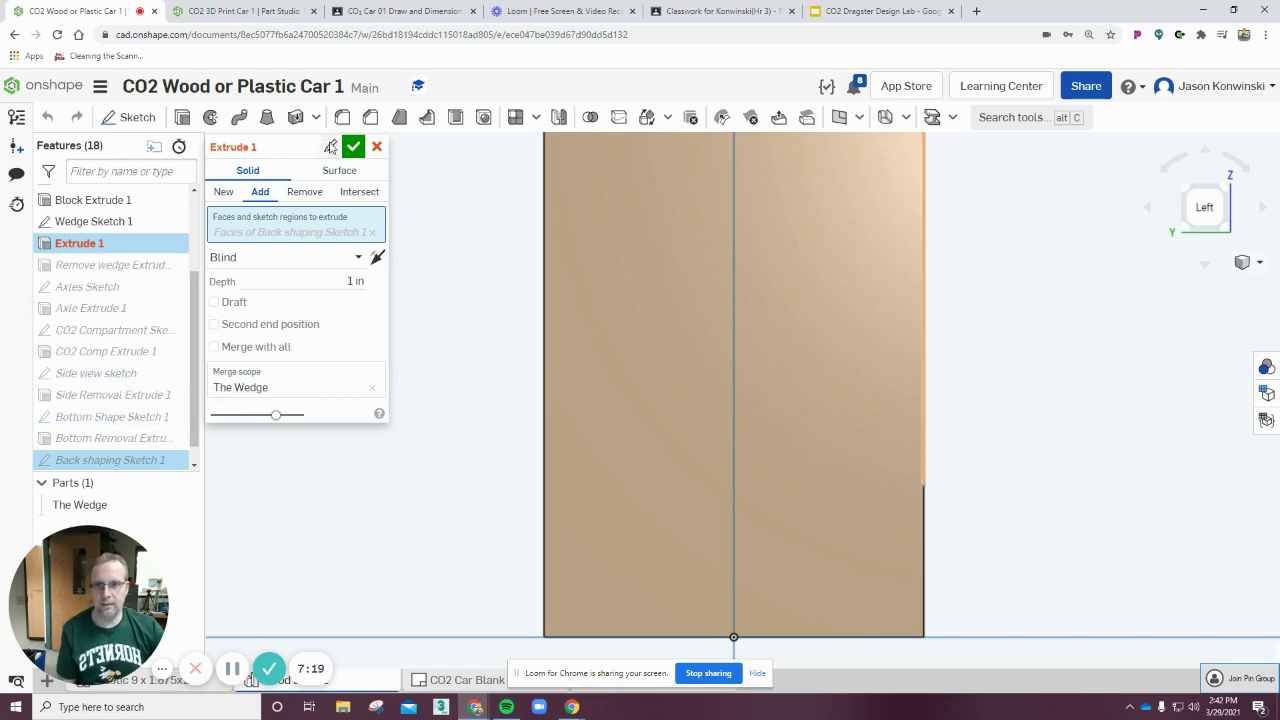
{"action": "left_click", "coordinate": [330, 147]}
{"action": "left_click", "coordinate": [326, 148]}
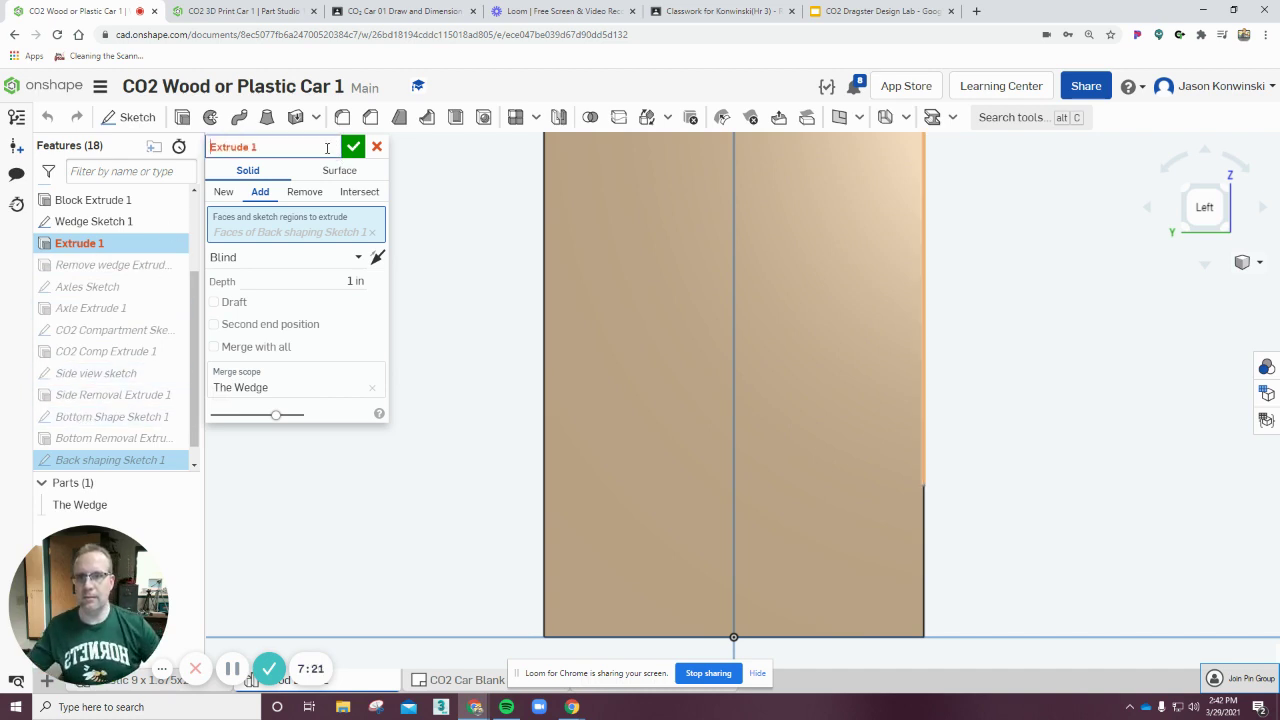
{"action": "type", "text": "CO"}
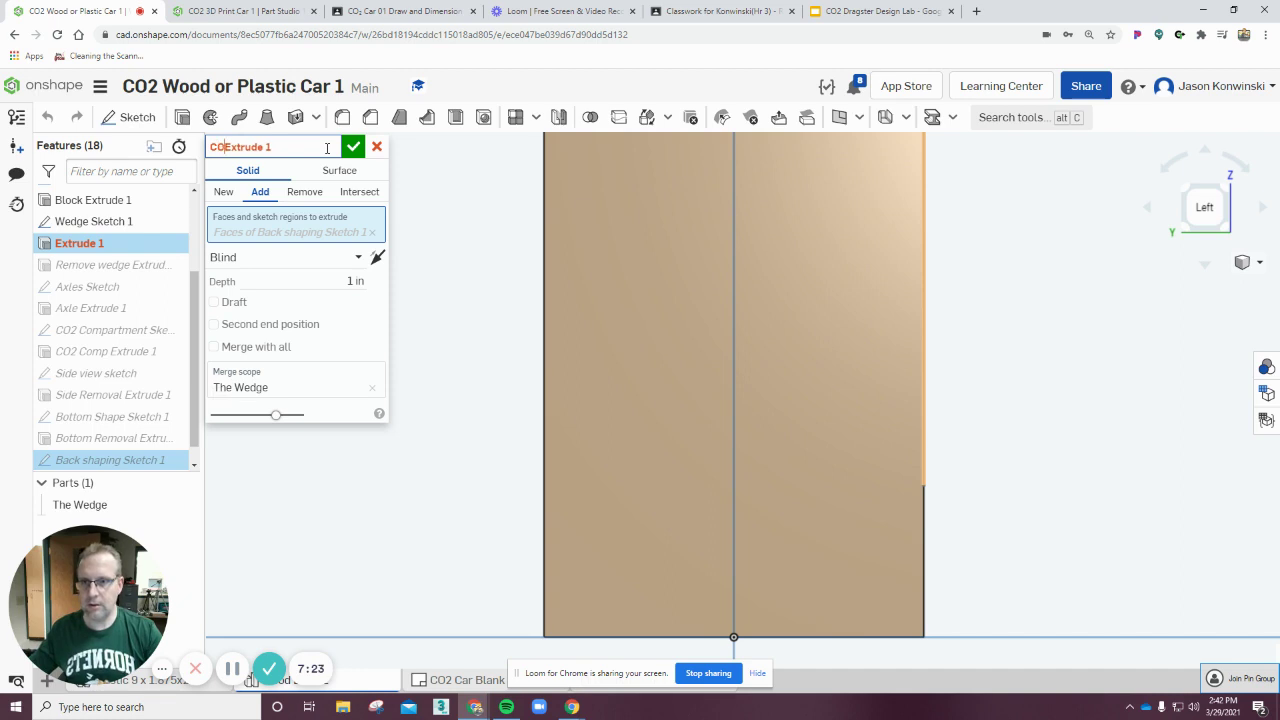
{"action": "type", "text": "2"}
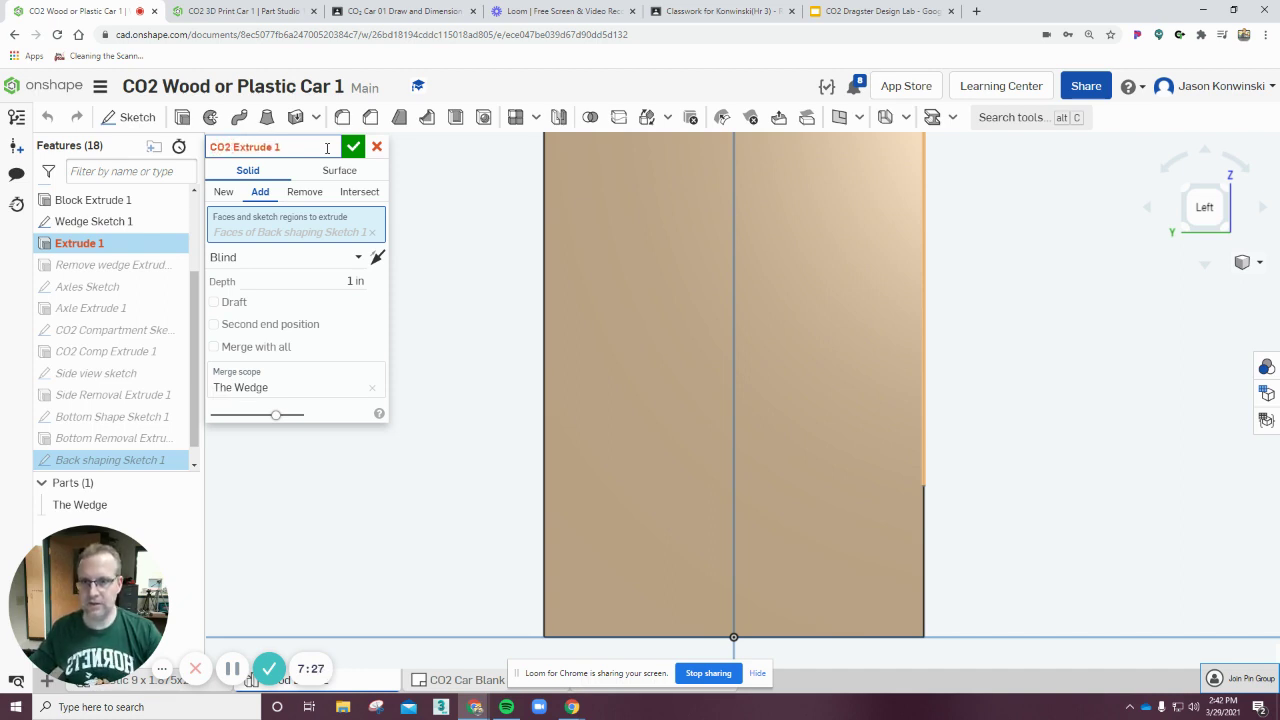
{"action": "type", "text": " Side"}
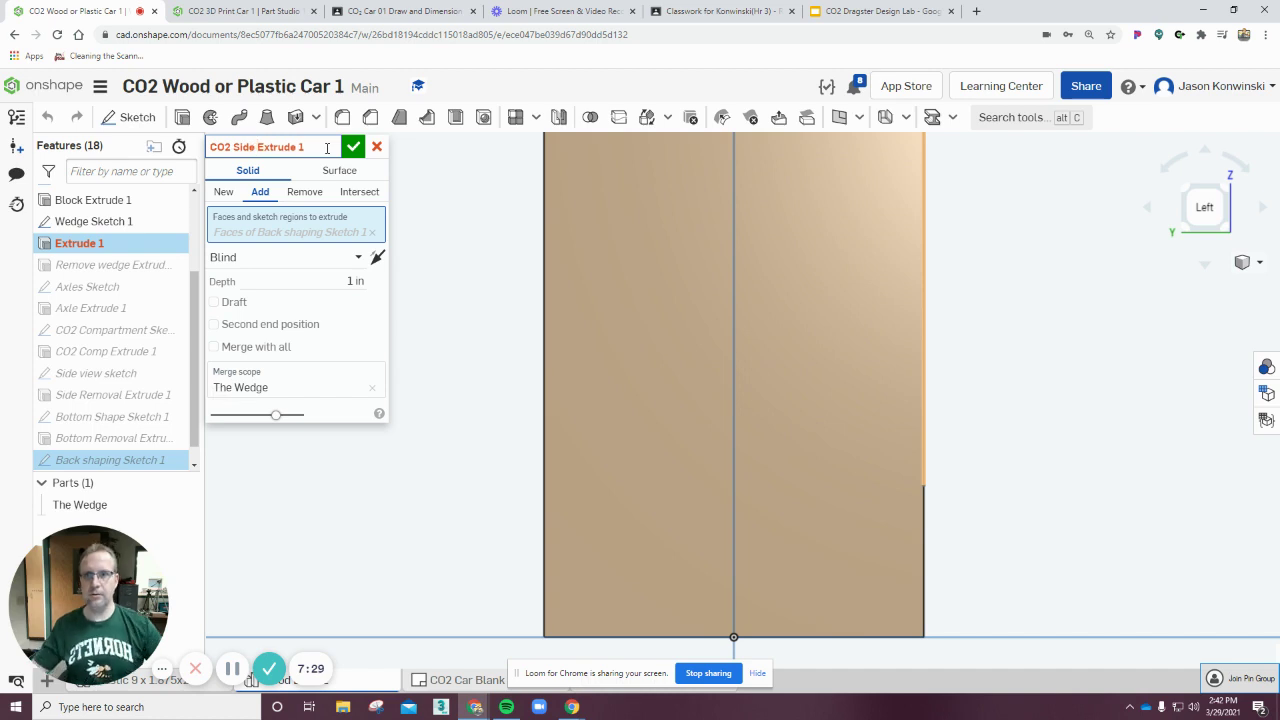
{"action": "left_click", "coordinate": [353, 147]}
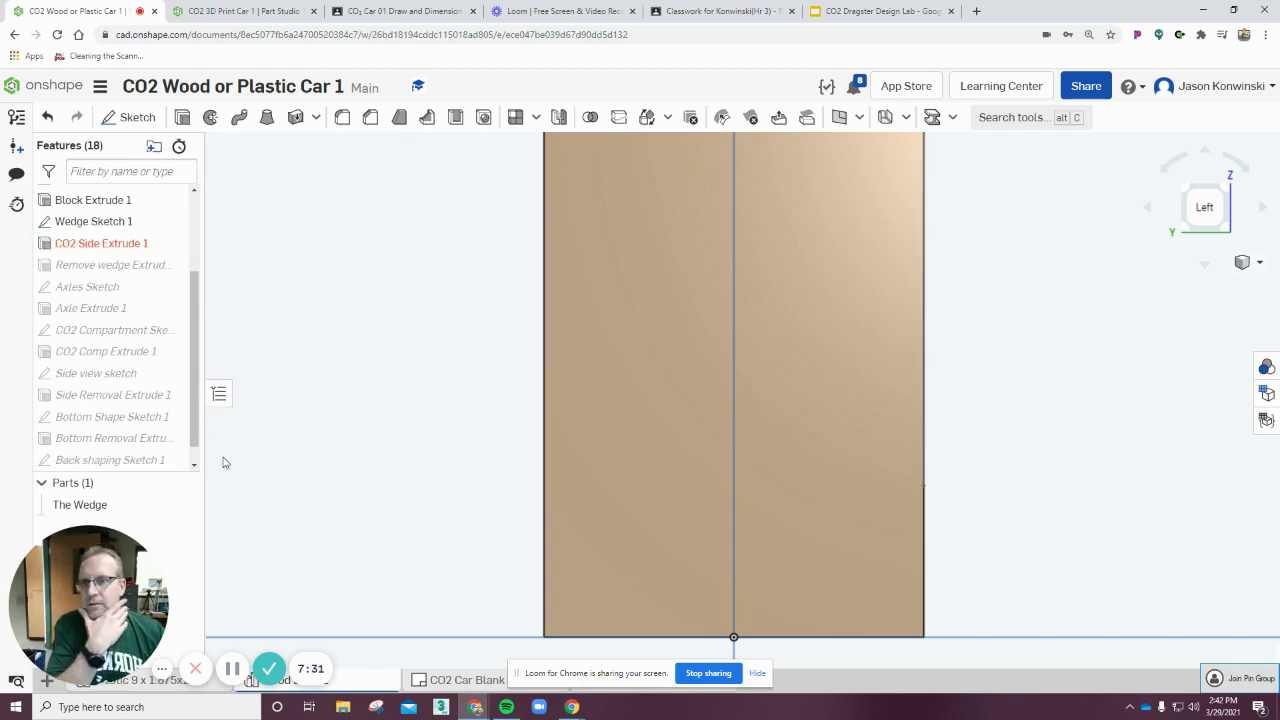
{"action": "mouse_move", "coordinate": [95, 240]}
{"action": "left_mouse_down"}
{"action": "mouse_move", "coordinate": [75, 453]}
{"action": "mouse_move", "coordinate": [87, 516]}
{"action": "mouse_move", "coordinate": [97, 452]}
{"action": "left_mouse_up"}
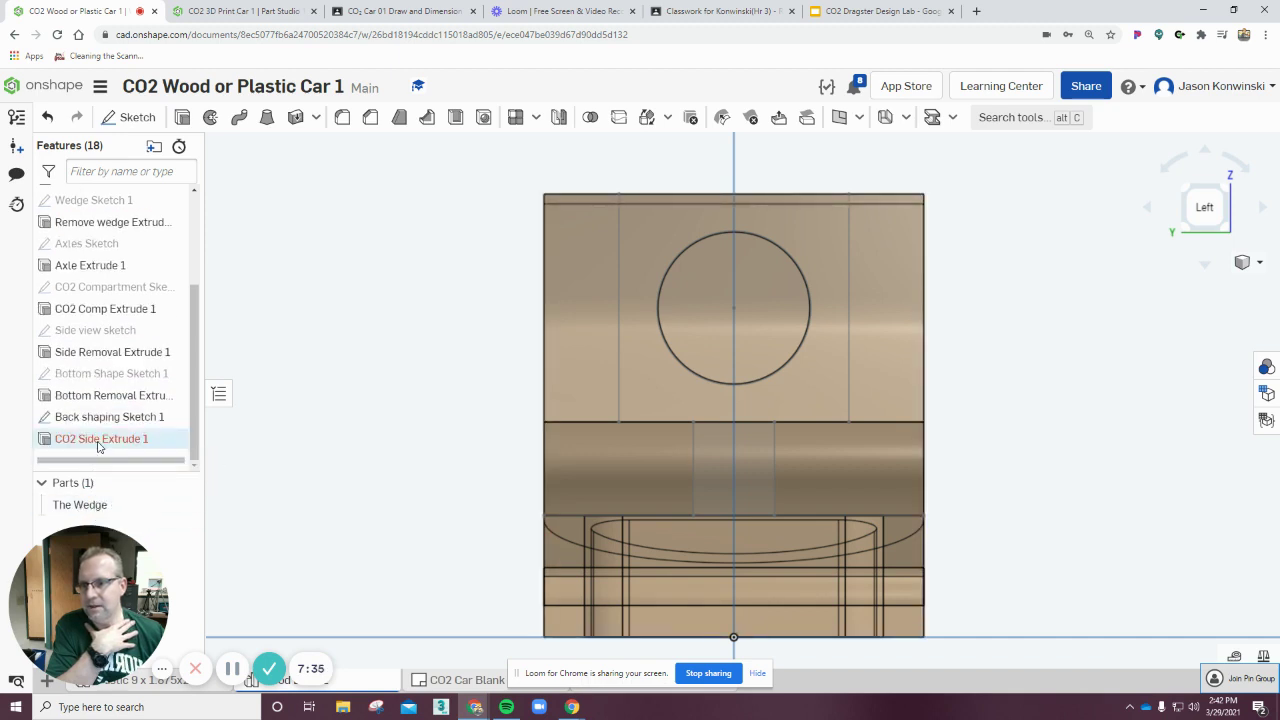
Rename Back shaping Sketch 1 as CO2 Side shaping Sketch 1
{"action": "double_click", "coordinate": [100, 417]}
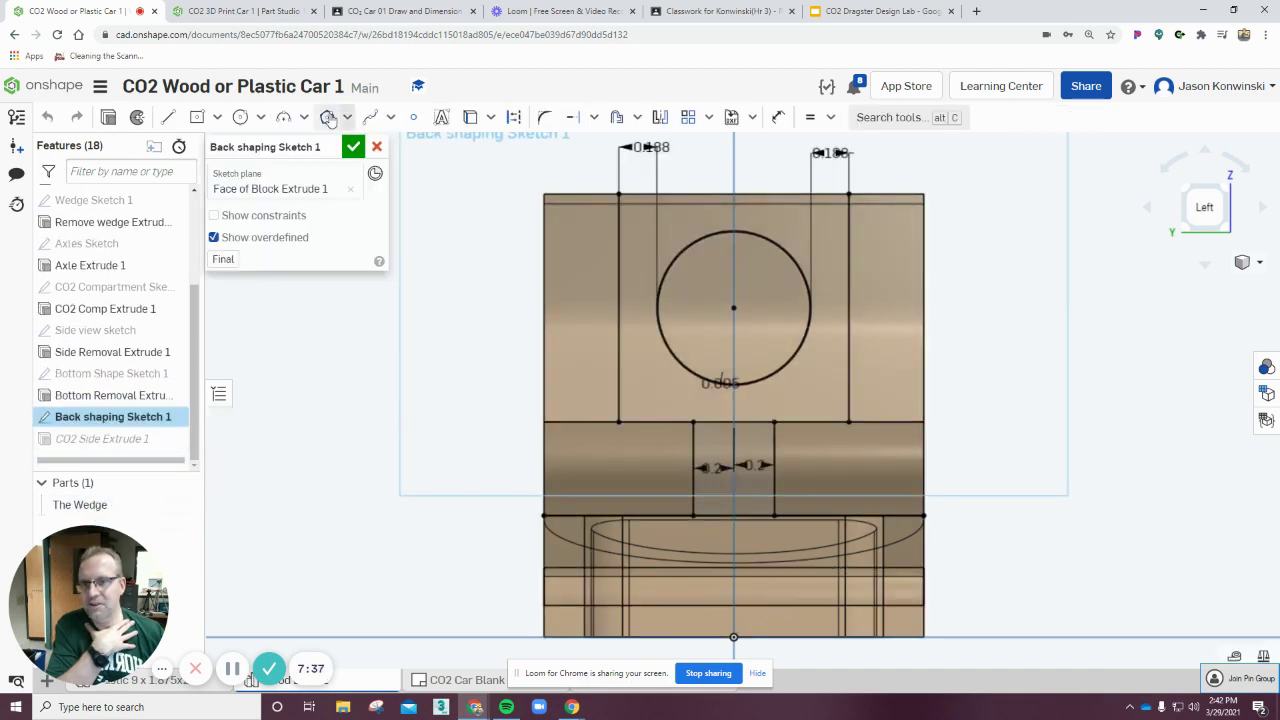
{"action": "left_click", "coordinate": [333, 148]}
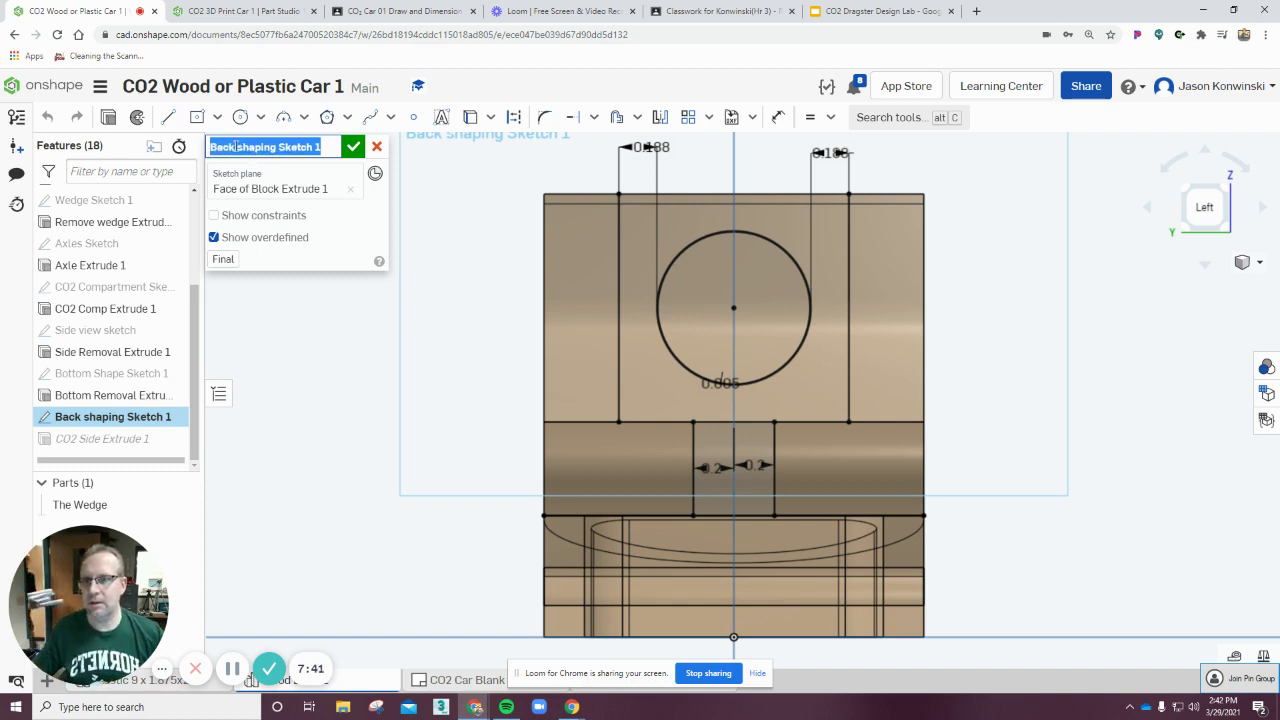
{"action": "left_click", "coordinate": [236, 147]}
{"action": "double_click", "coordinate": [238, 147]}
{"action": "type", "text": "Co"}
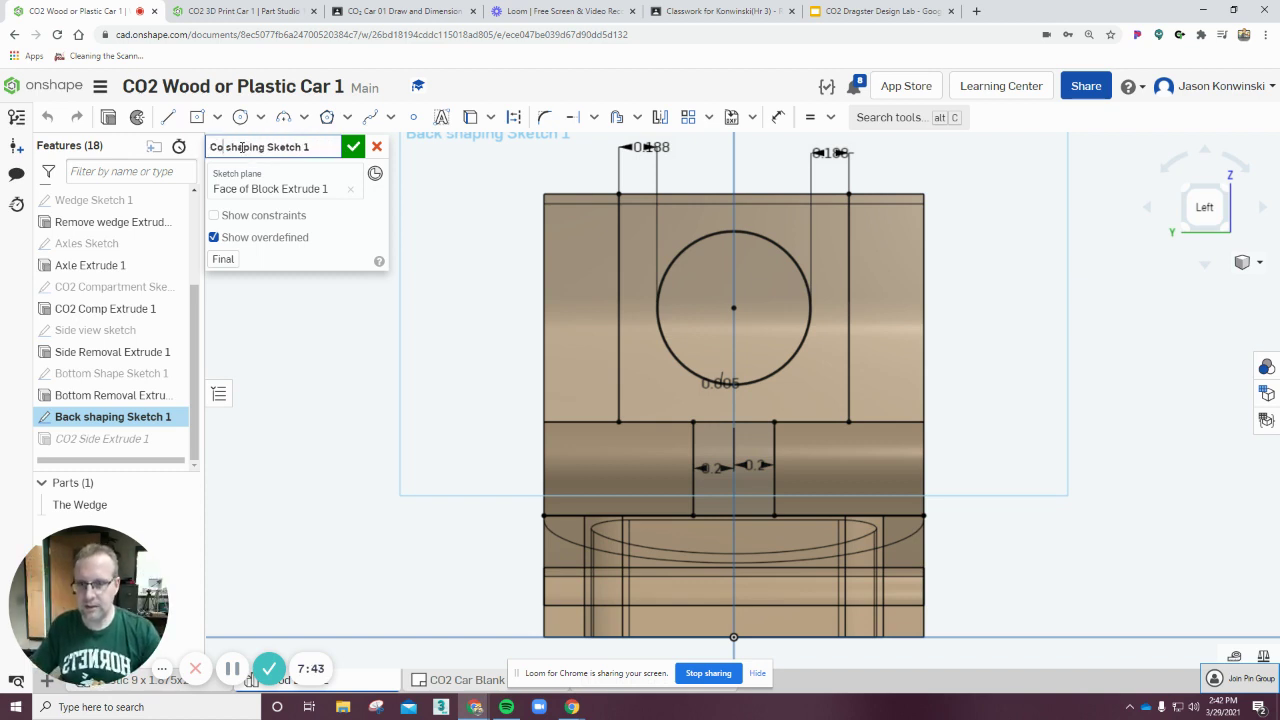
{"action": "key", "text": "BackSpace"}
{"action": "type", "text": "O"}
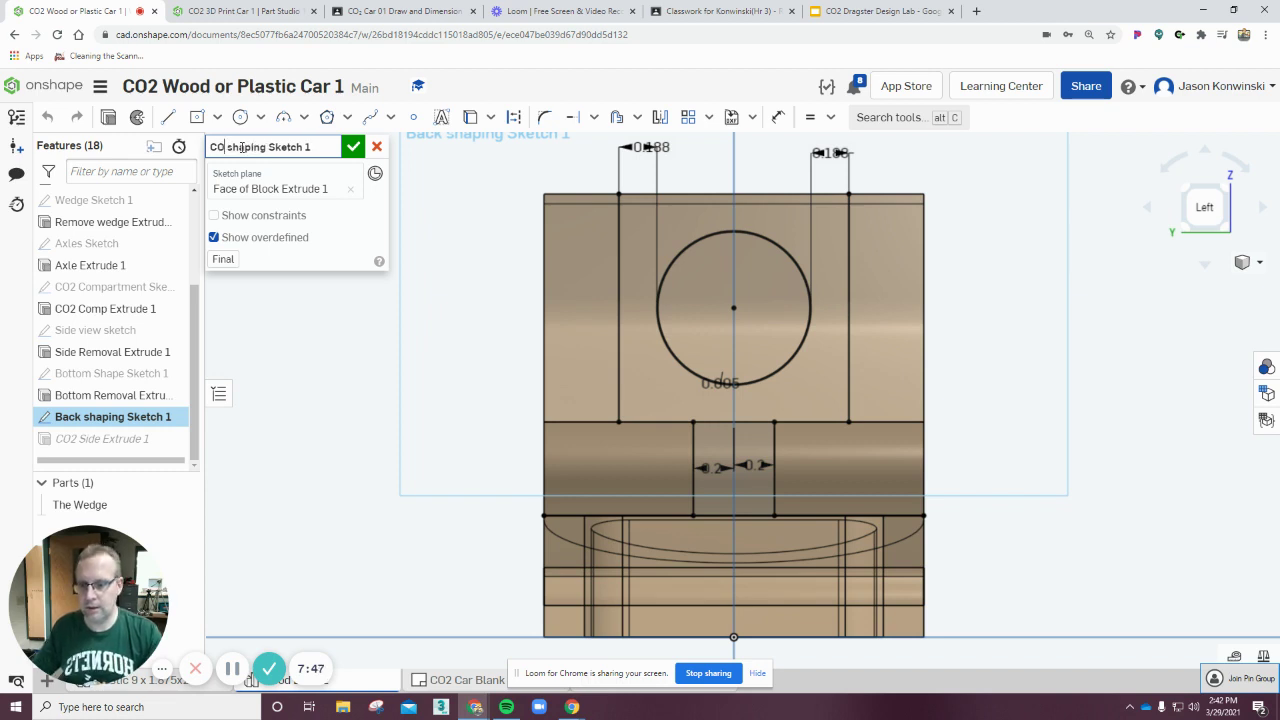
{"action": "type", "text": "2 Si"}
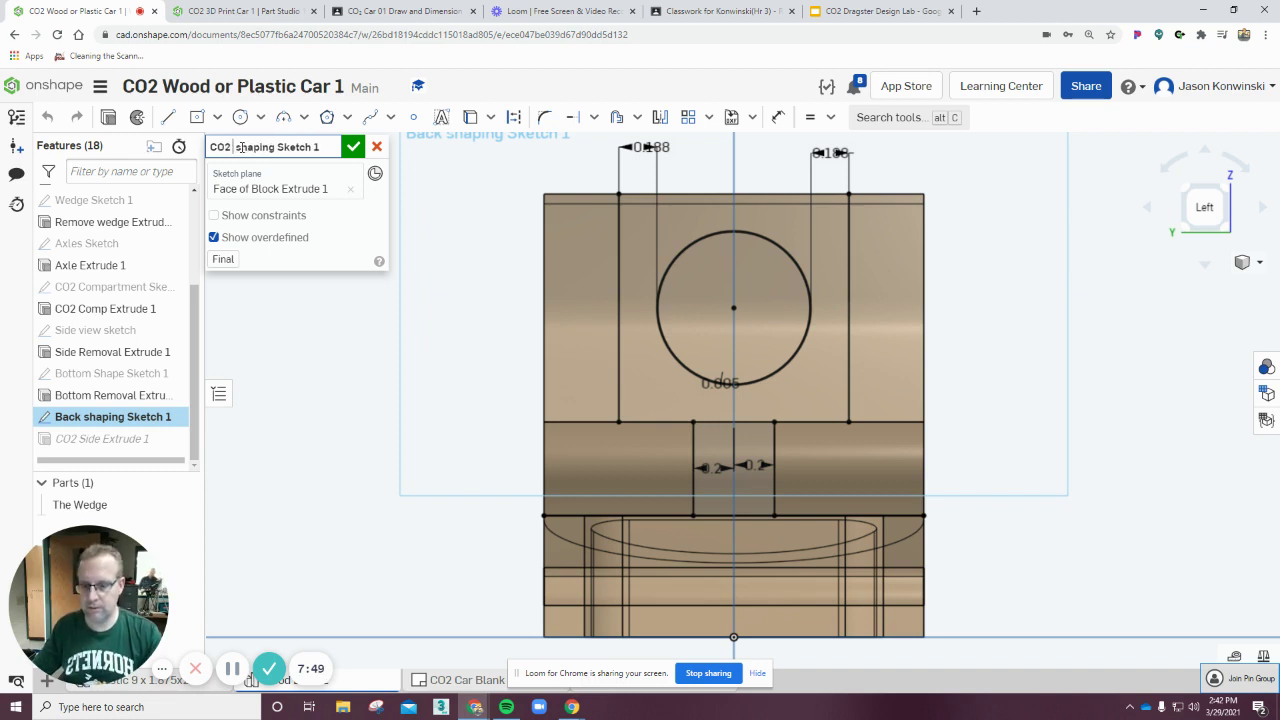
{"action": "type", "text": "de"}
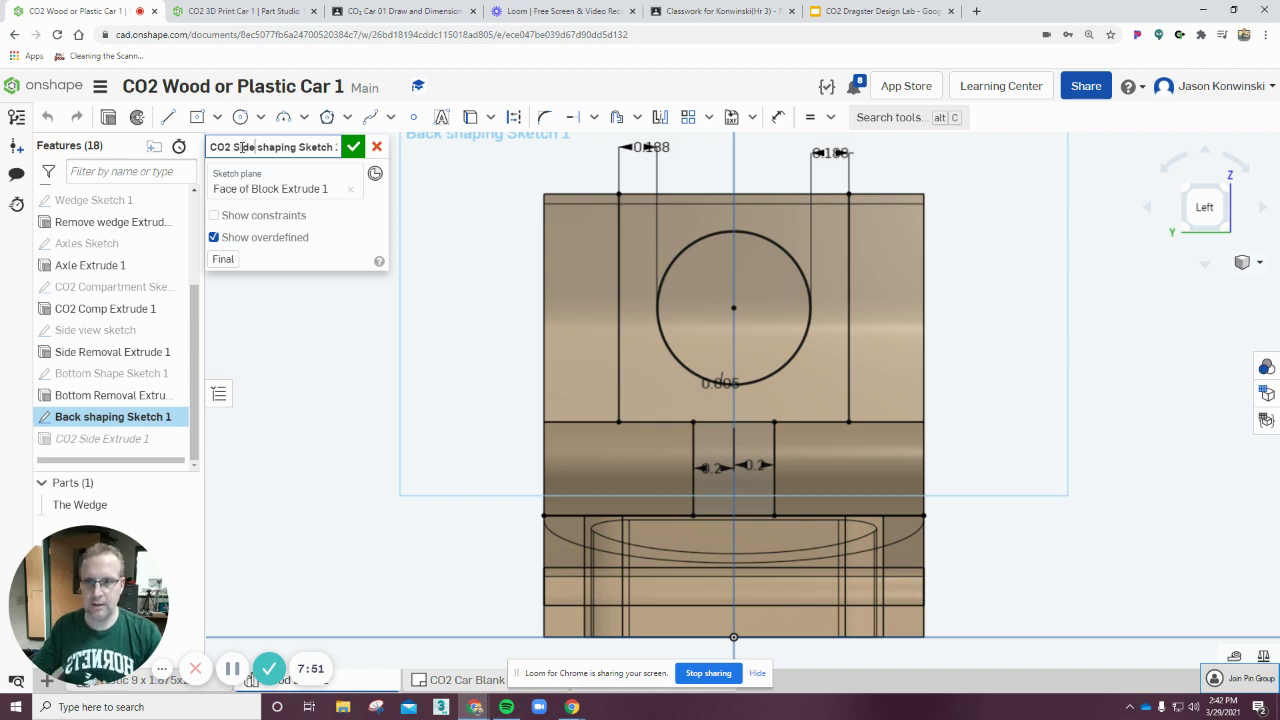
{"action": "left_click", "coordinate": [354, 147]}
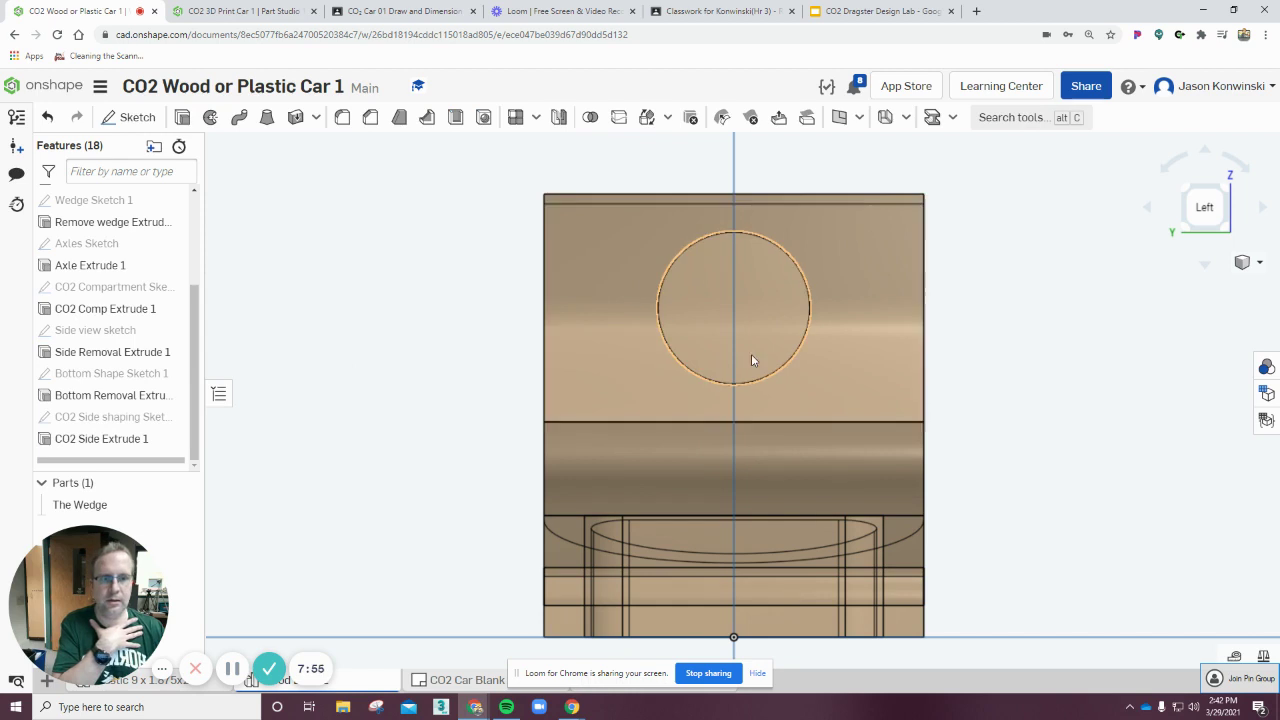
Edit CO2 Side Extrude 1 to remove material, replacing its selected faces with the sketch region left of the CO2 hole
{"action": "double_click", "coordinate": [112, 440]}
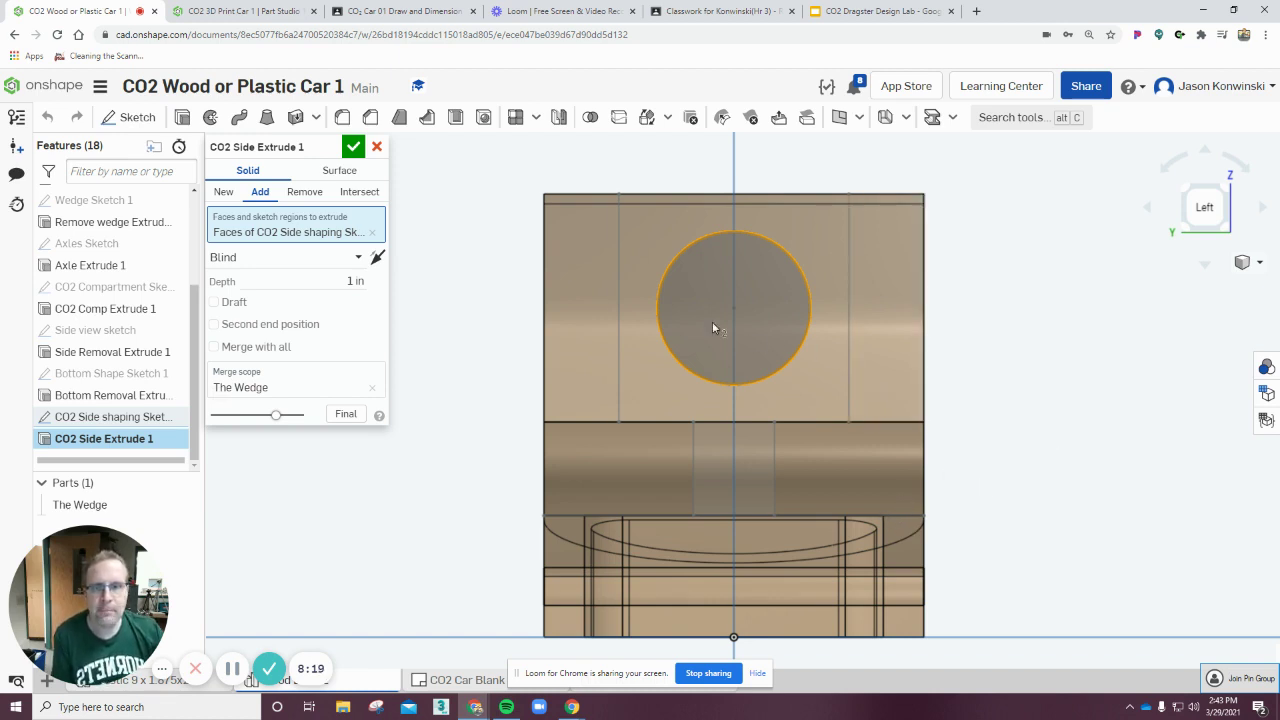
{"action": "left_click", "coordinate": [302, 192]}
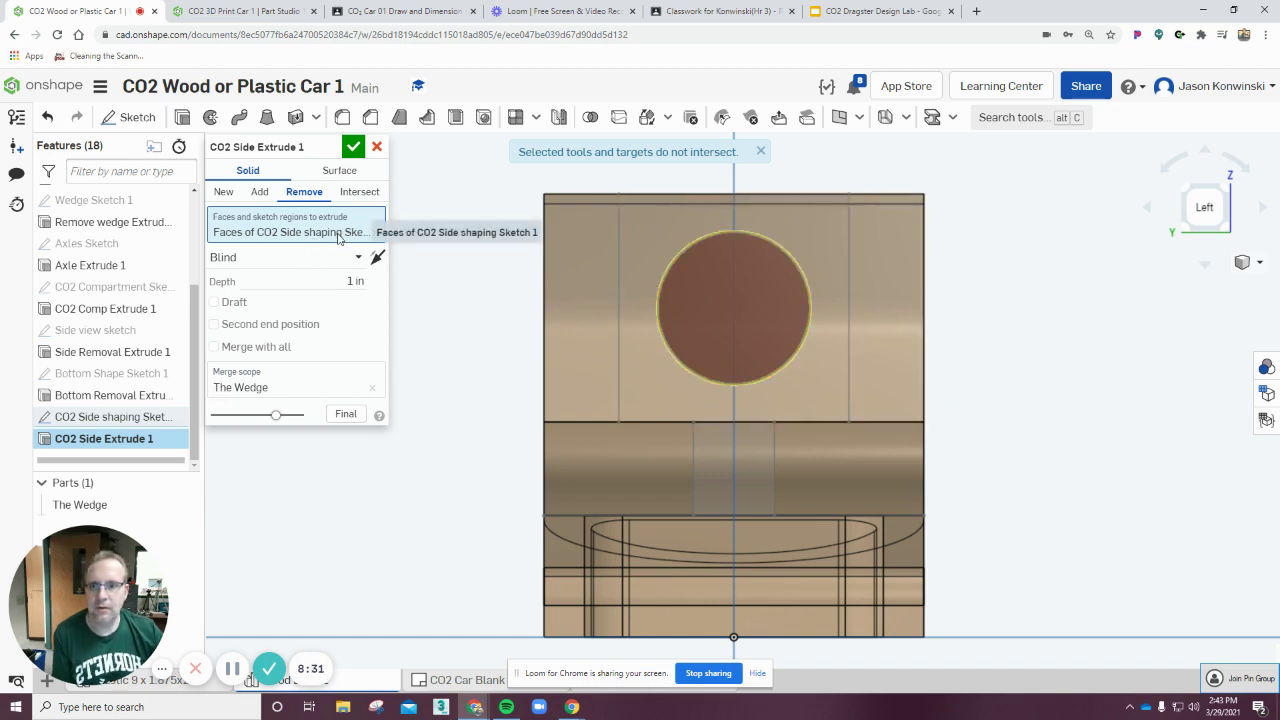
{"action": "left_click", "coordinate": [371, 233]}
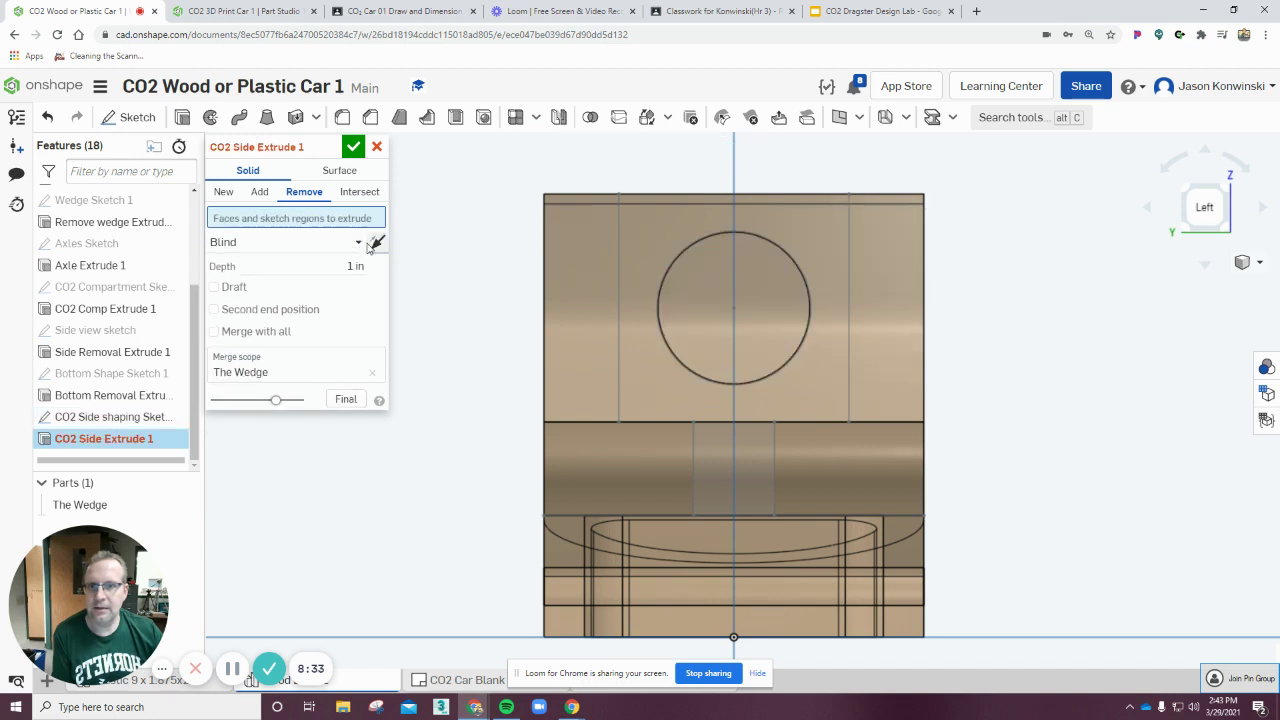
{"action": "left_click", "coordinate": [586, 288]}
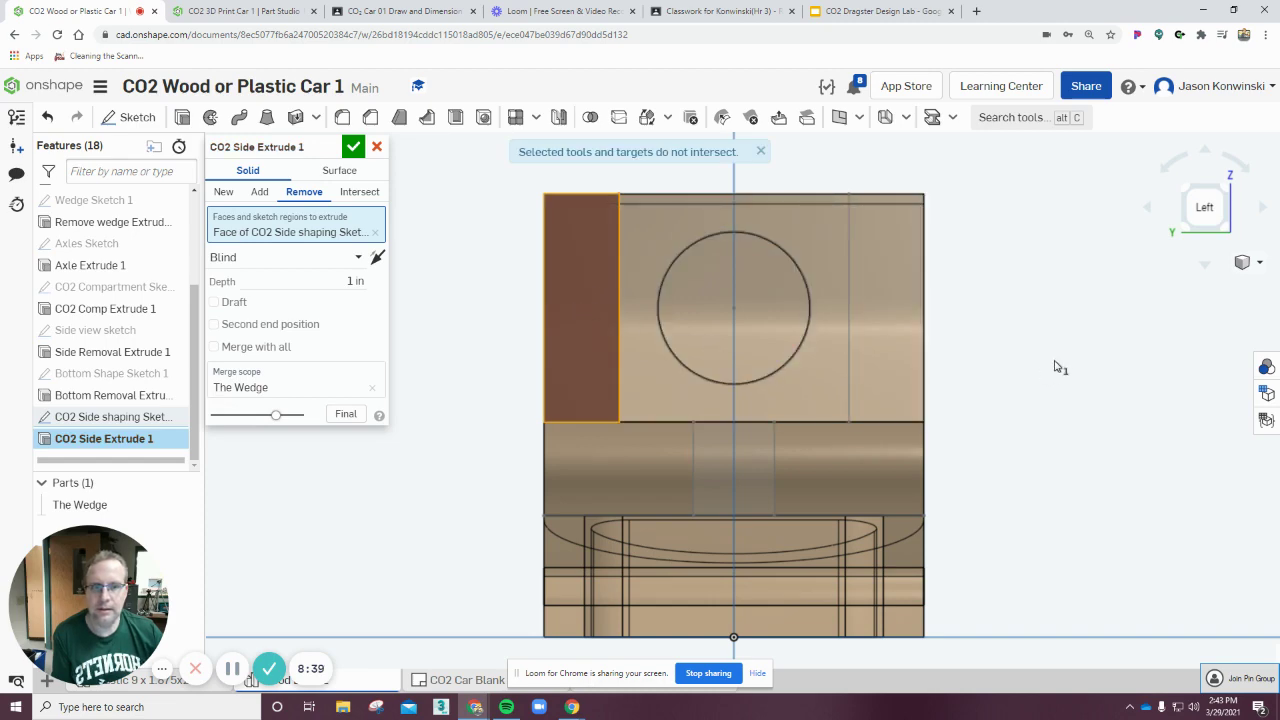
Reverse the side cut's direction so it goes into the car body and set its end type to Up to next
{"action": "mouse_move", "coordinate": [1036, 275]}
{"action": "right_mouse_down"}
{"action": "mouse_move", "coordinate": [1034, 294]}
{"action": "mouse_move", "coordinate": [1019, 276]}
{"action": "right_mouse_up"}
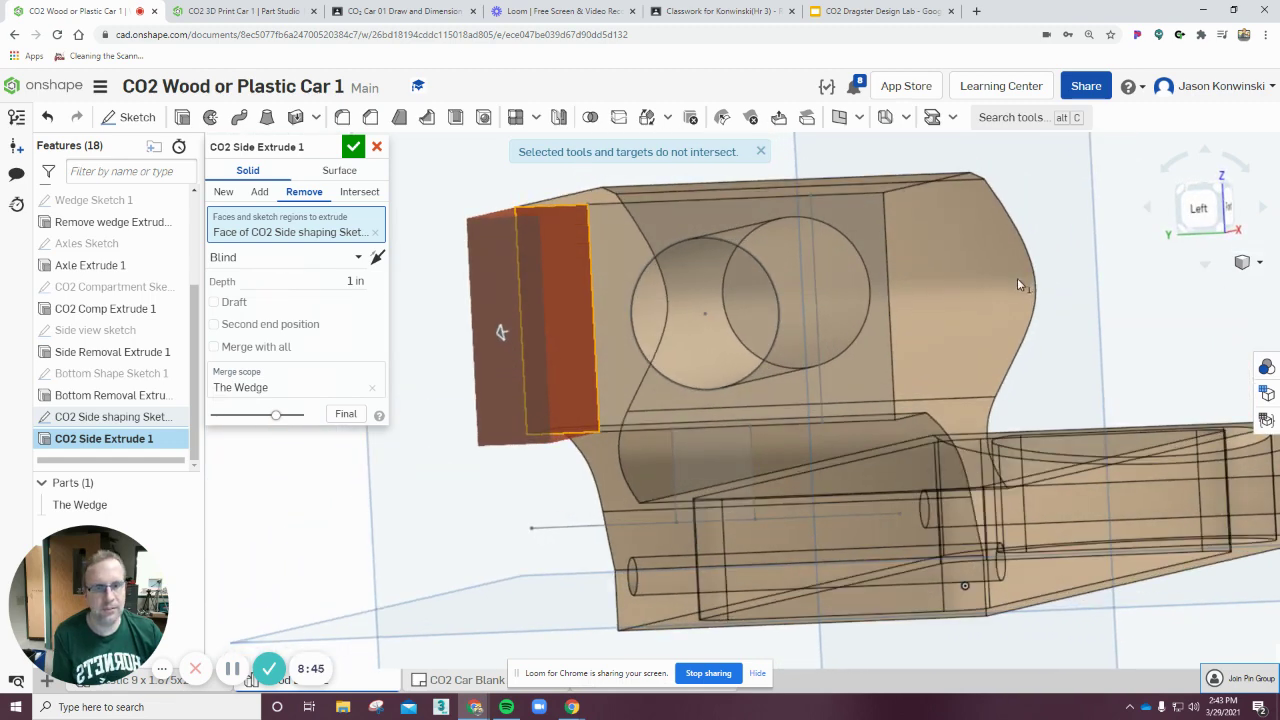
{"action": "left_click", "coordinate": [502, 332]}
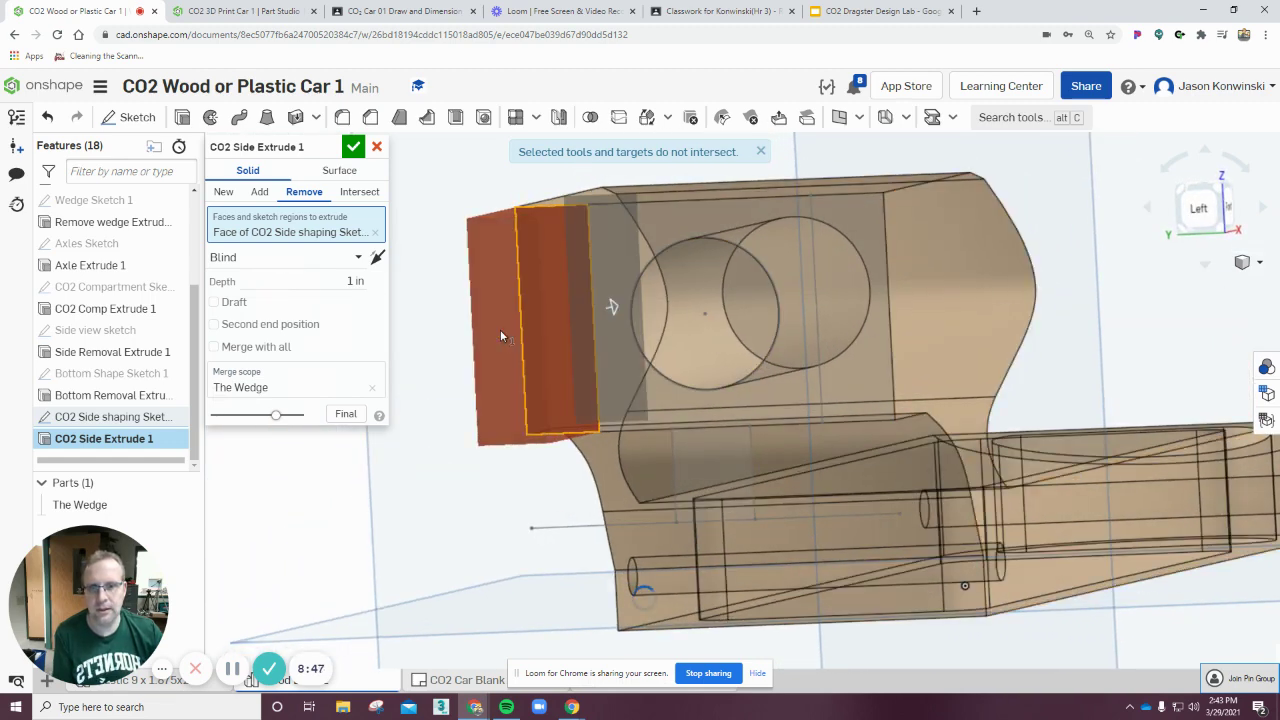
{"action": "mouse_move", "coordinate": [448, 418]}
{"action": "right_mouse_down"}
{"action": "mouse_move", "coordinate": [466, 446]}
{"action": "mouse_move", "coordinate": [480, 433]}
{"action": "mouse_move", "coordinate": [470, 405]}
{"action": "right_mouse_up"}
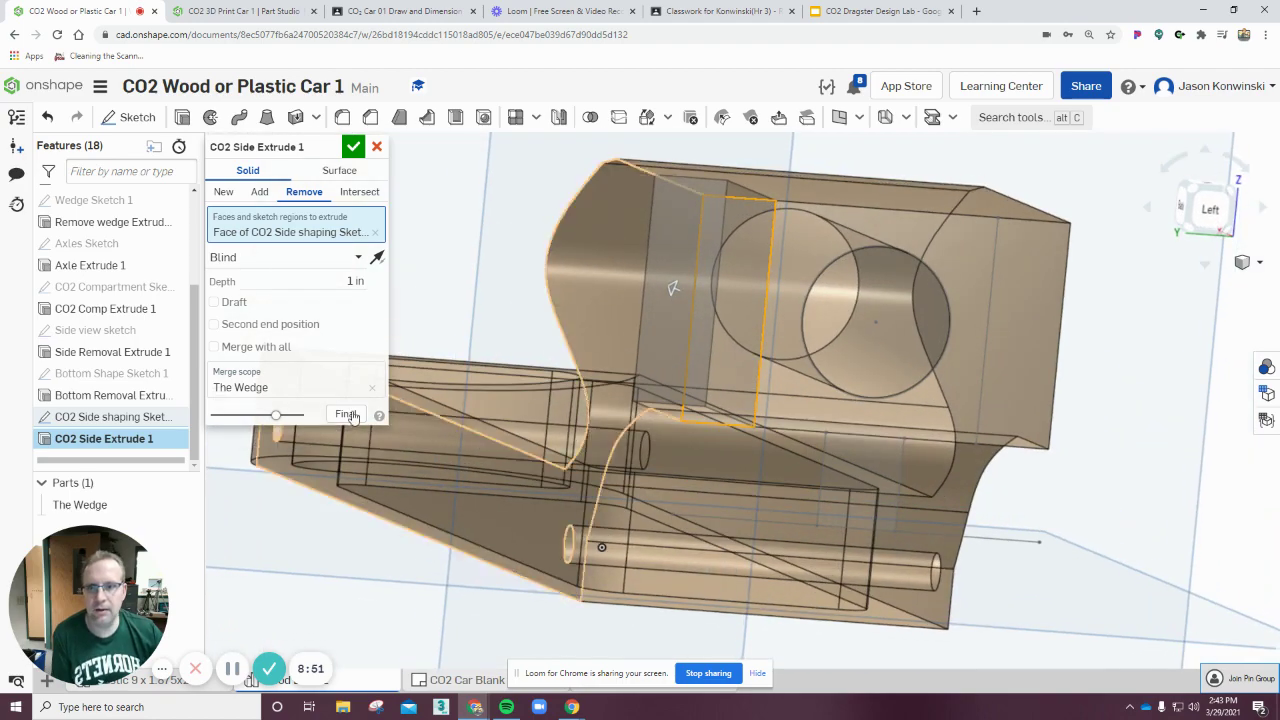
{"action": "left_click", "coordinate": [346, 260]}
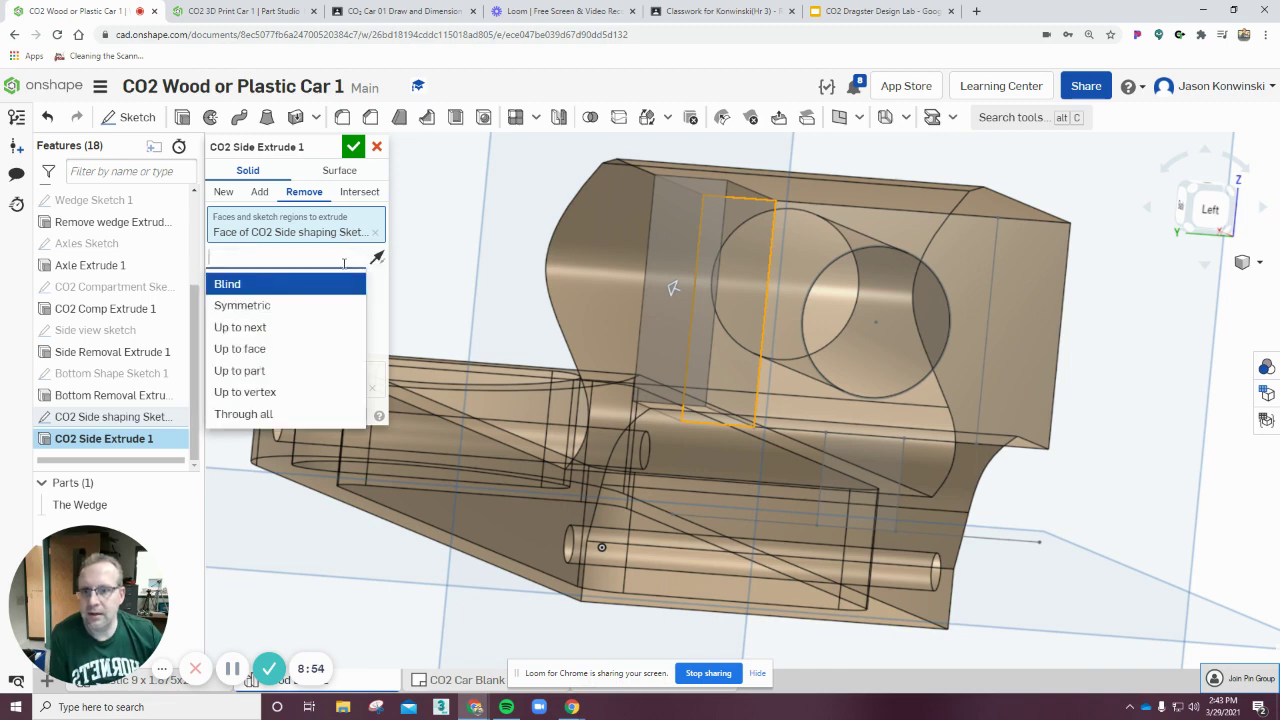
{"action": "left_click", "coordinate": [288, 327]}
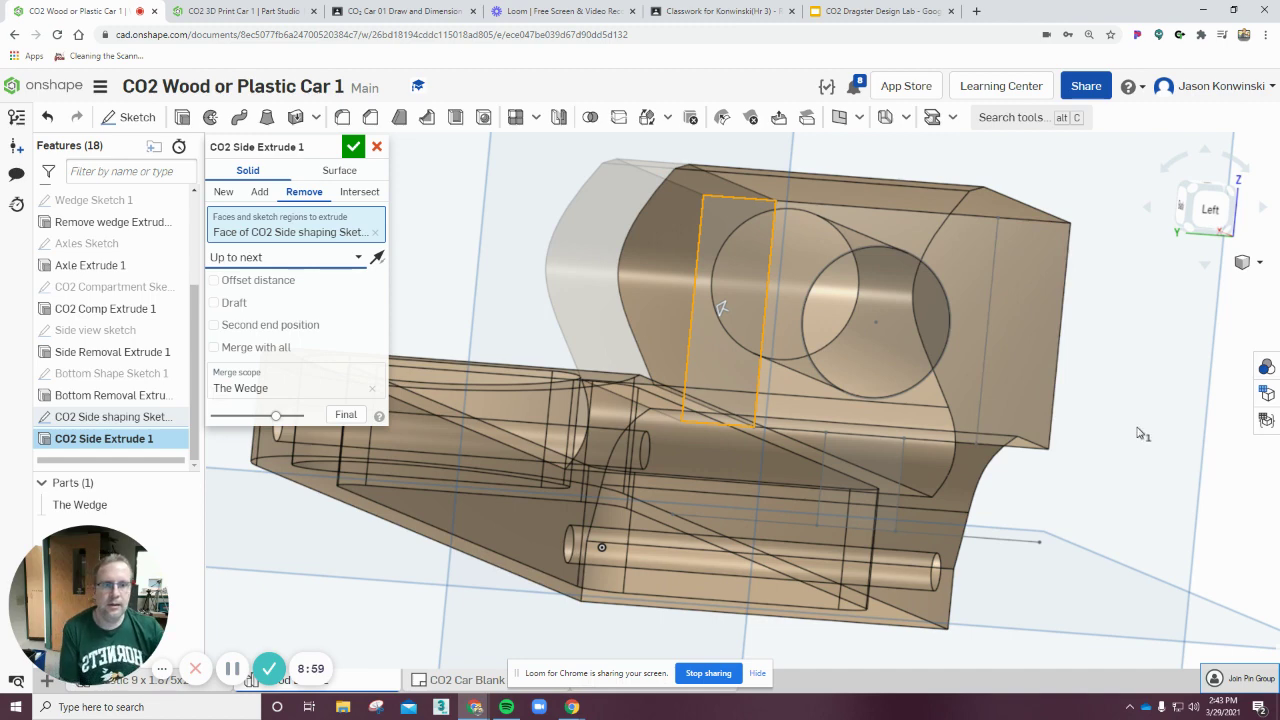
Add the sketch region right of the CO2 hole to the side cut and accept the extrude
{"action": "right_click_drag", "start_coordinate": [1137, 431], "coordinate": [1126, 431]}
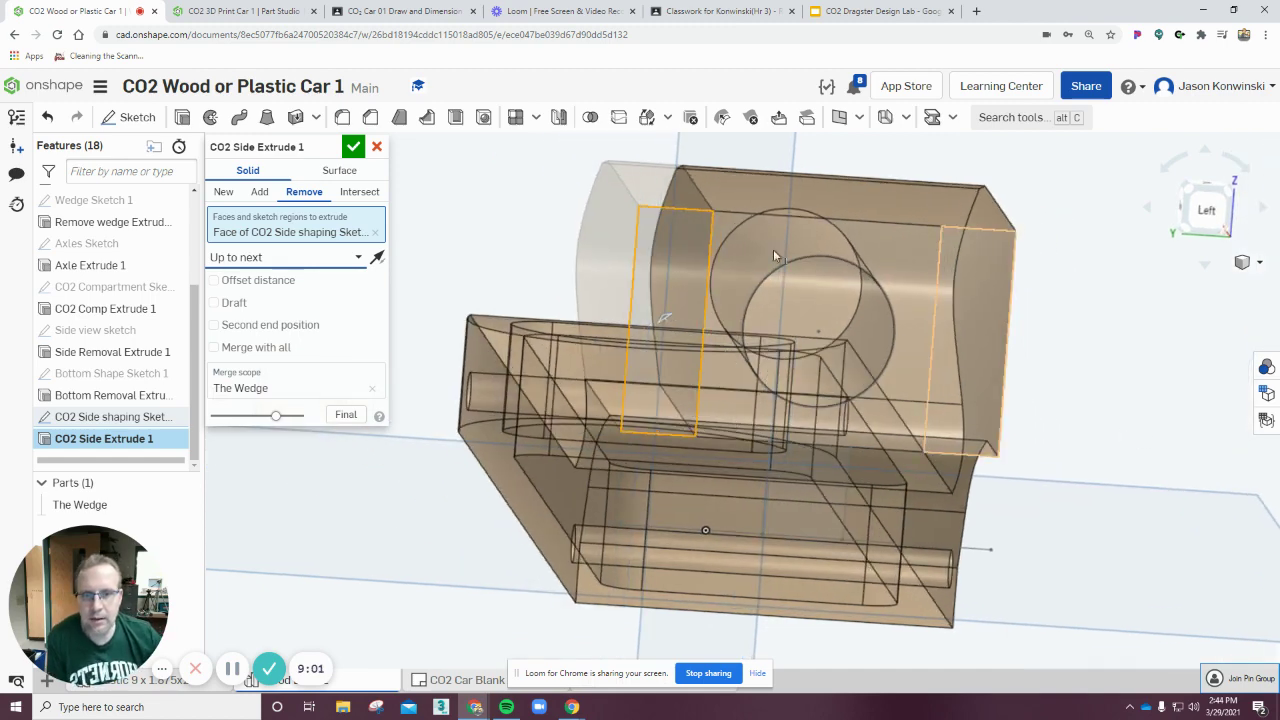
{"action": "right_click_drag", "start_coordinate": [1175, 327], "coordinate": [1168, 321]}
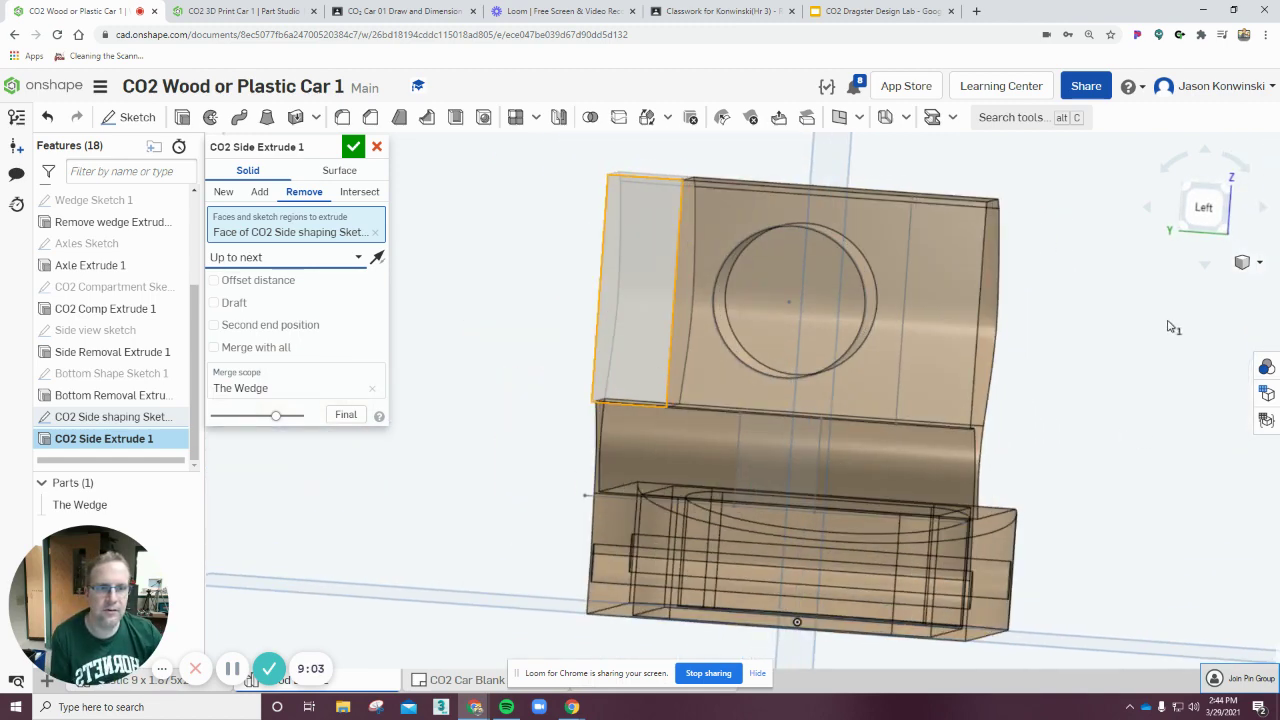
{"action": "left_click", "coordinate": [959, 329]}
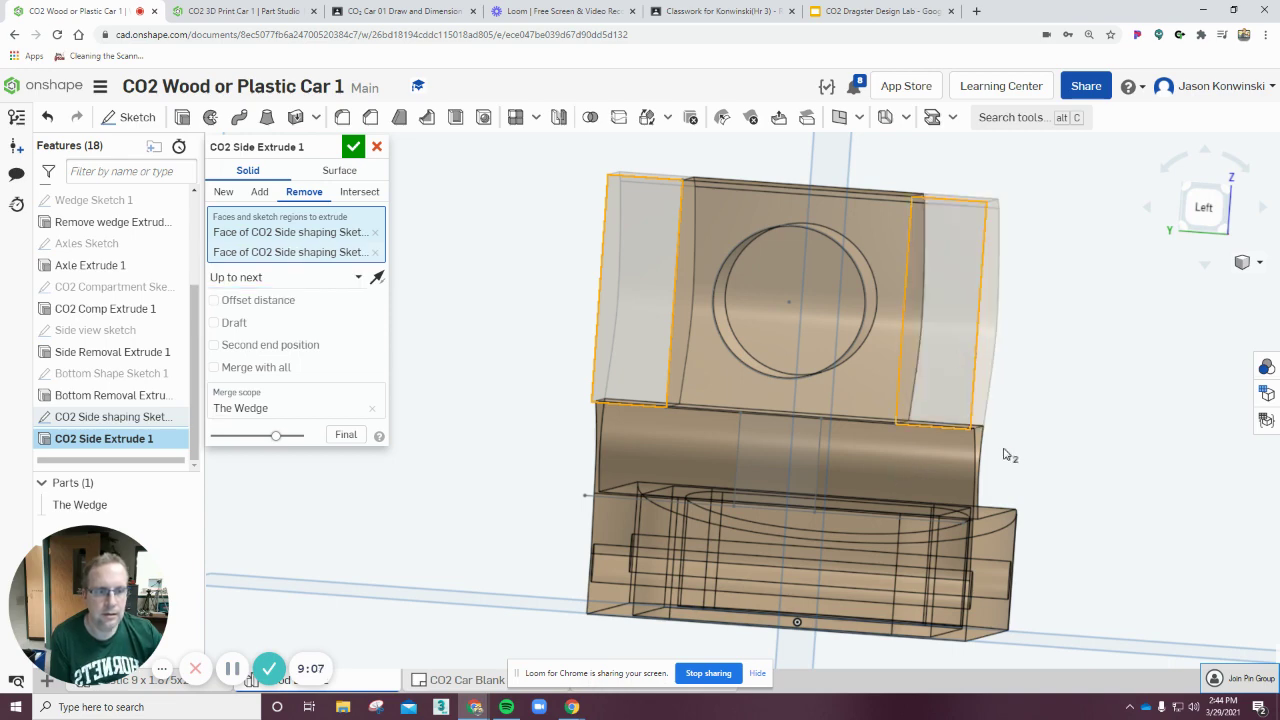
{"action": "mouse_move", "coordinate": [1063, 438]}
{"action": "right_mouse_down"}
{"action": "mouse_move", "coordinate": [1077, 434]}
{"action": "mouse_move", "coordinate": [1065, 437]}
{"action": "right_mouse_up"}
{"action": "right_click", "coordinate": [882, 463]}
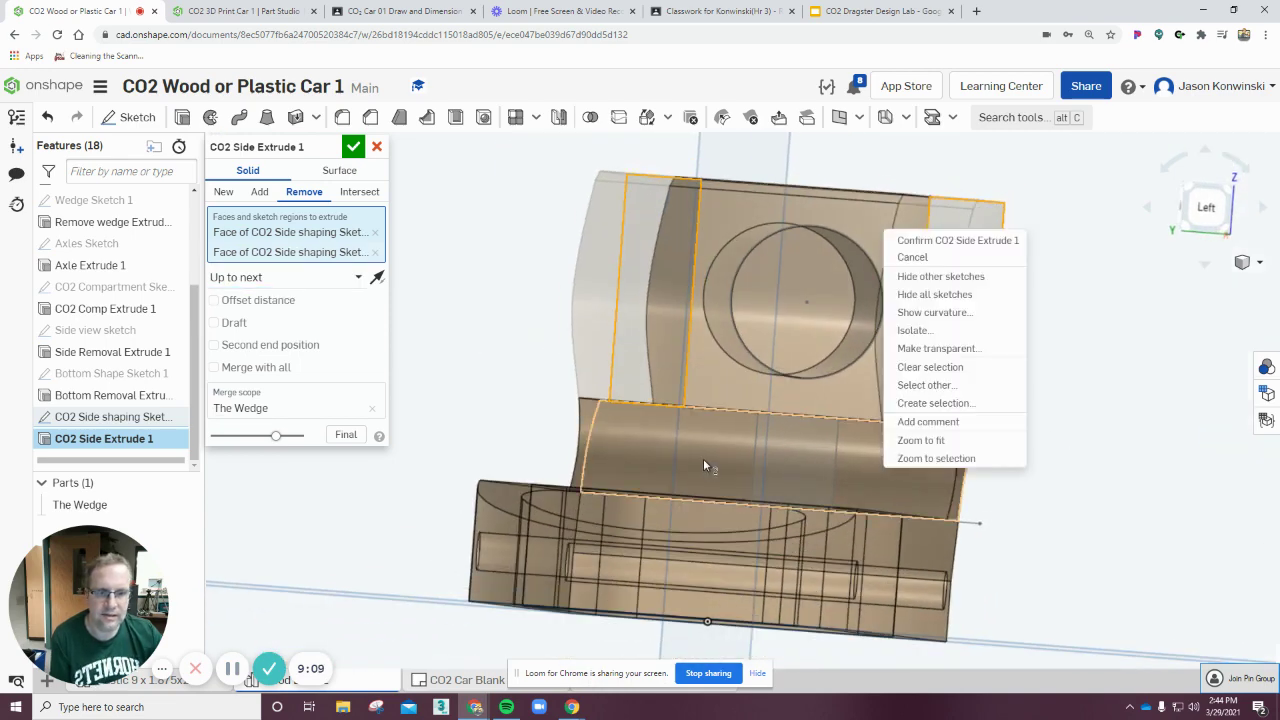
{"action": "left_click", "coordinate": [1115, 449]}
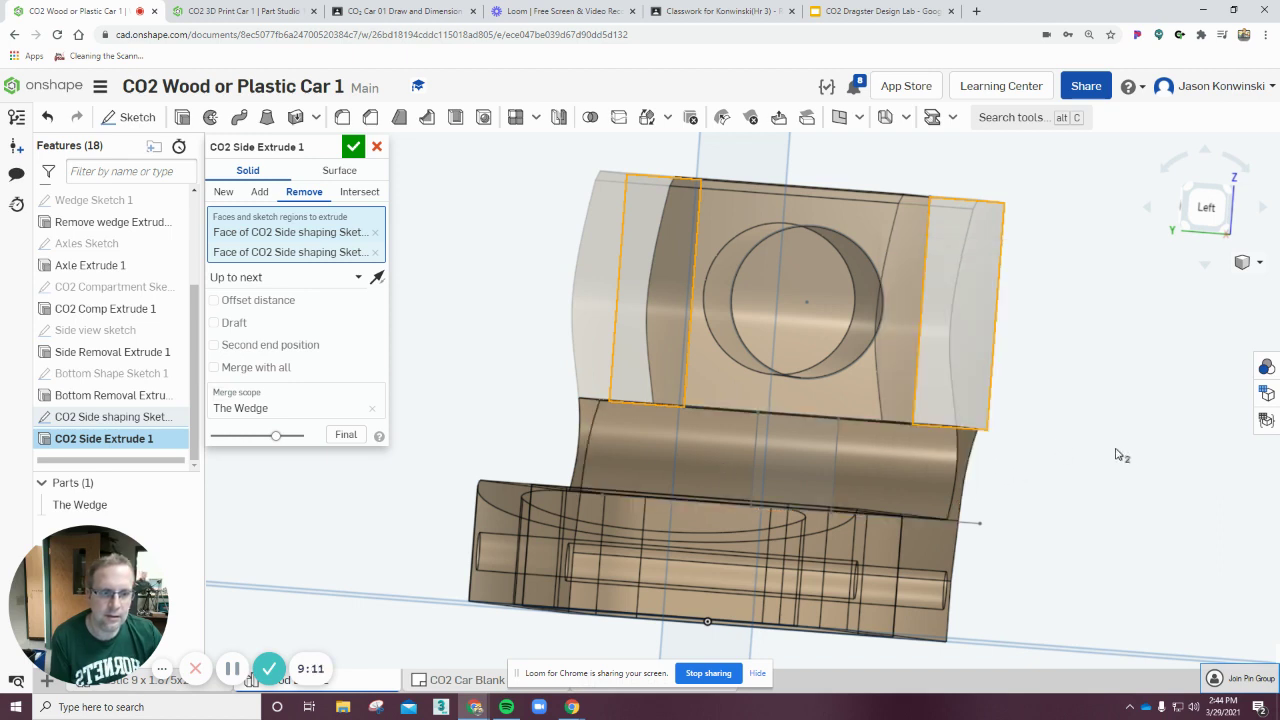
{"action": "left_click", "coordinate": [1206, 207]}
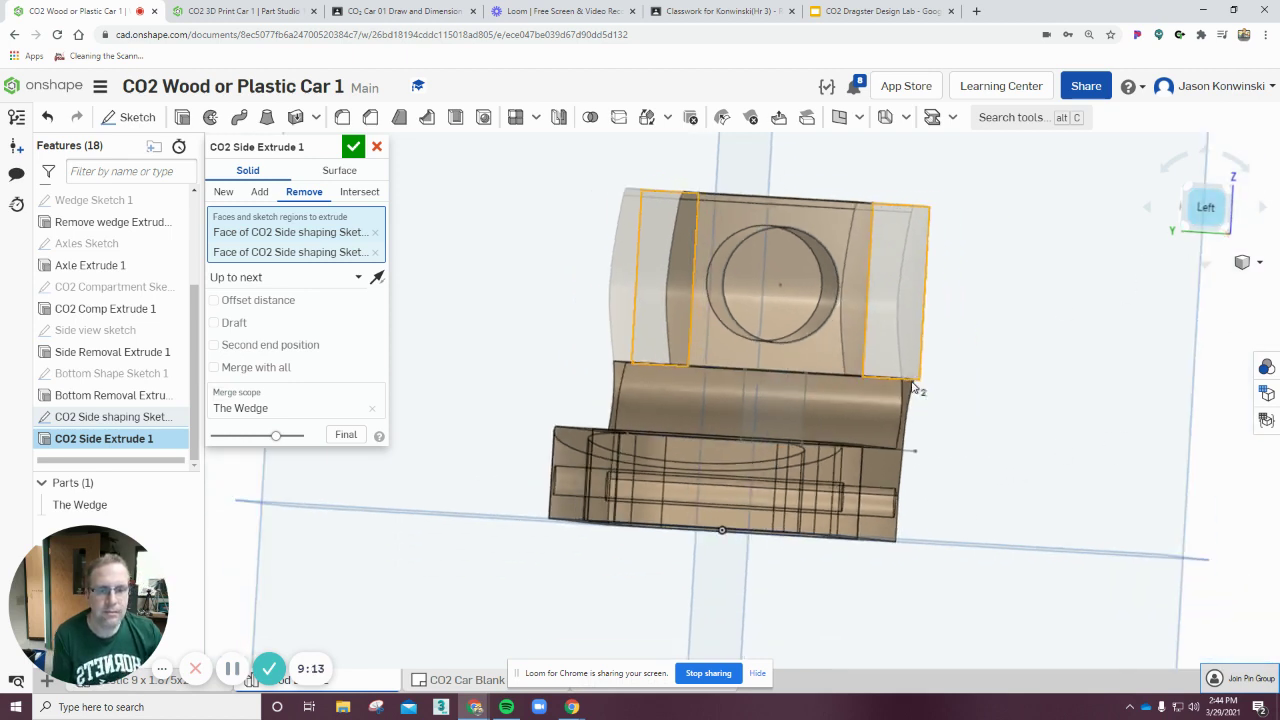
{"action": "scroll", "coordinate": [797, 395], "scroll_direction": "up", "scroll_amount": 4}
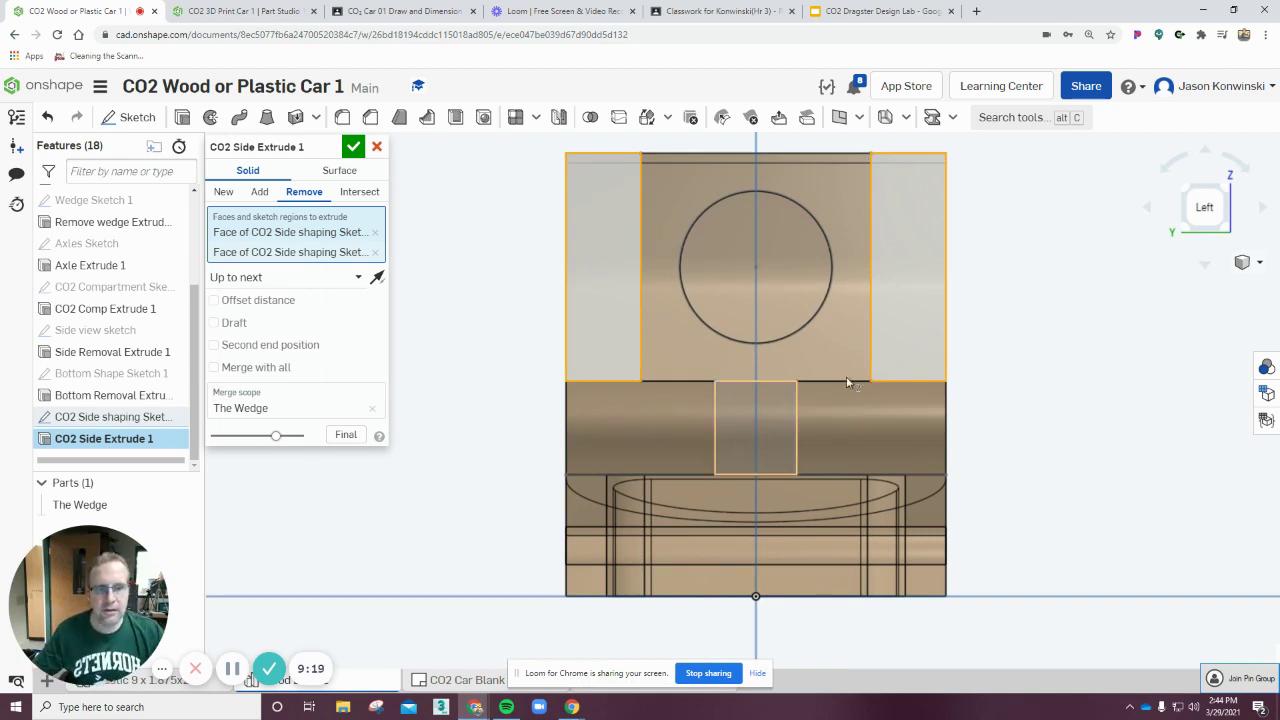
{"action": "left_click", "coordinate": [354, 148]}
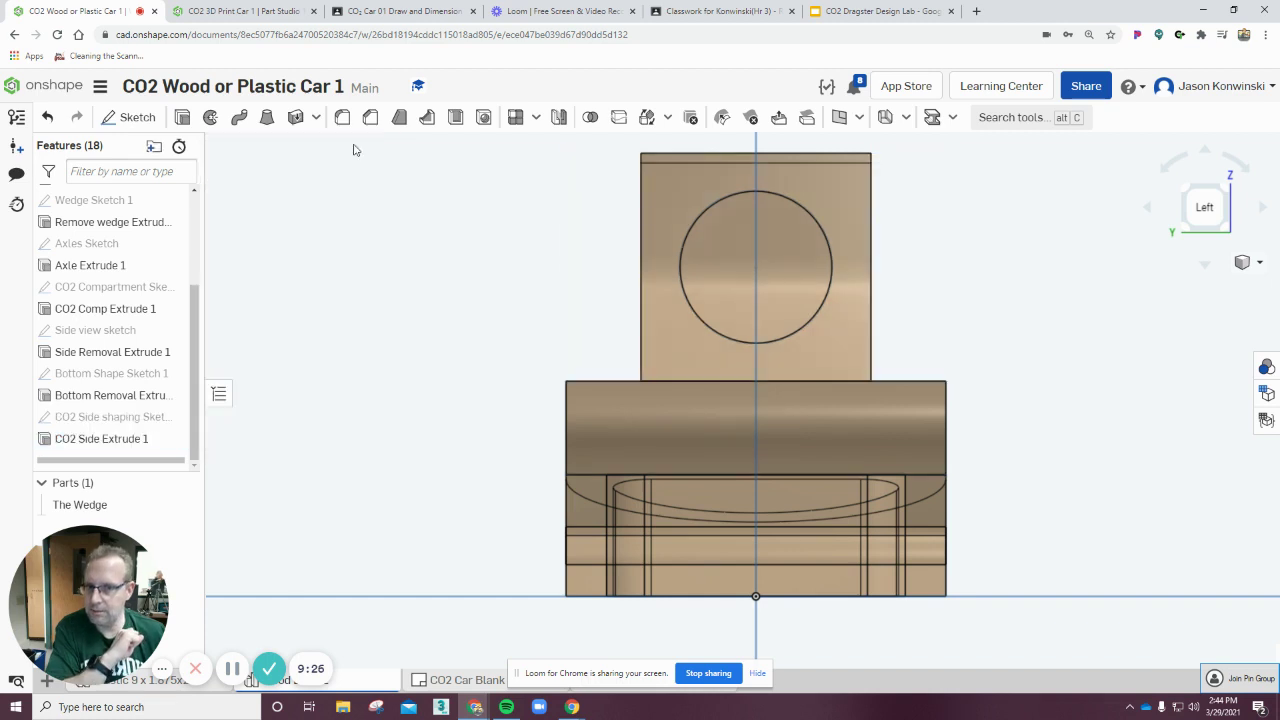
In the CO2 Side shaping sketch, draw a corner rectangle from the top of the left stem line to the body's lower left corner point
{"action": "double_click", "coordinate": [110, 417]}
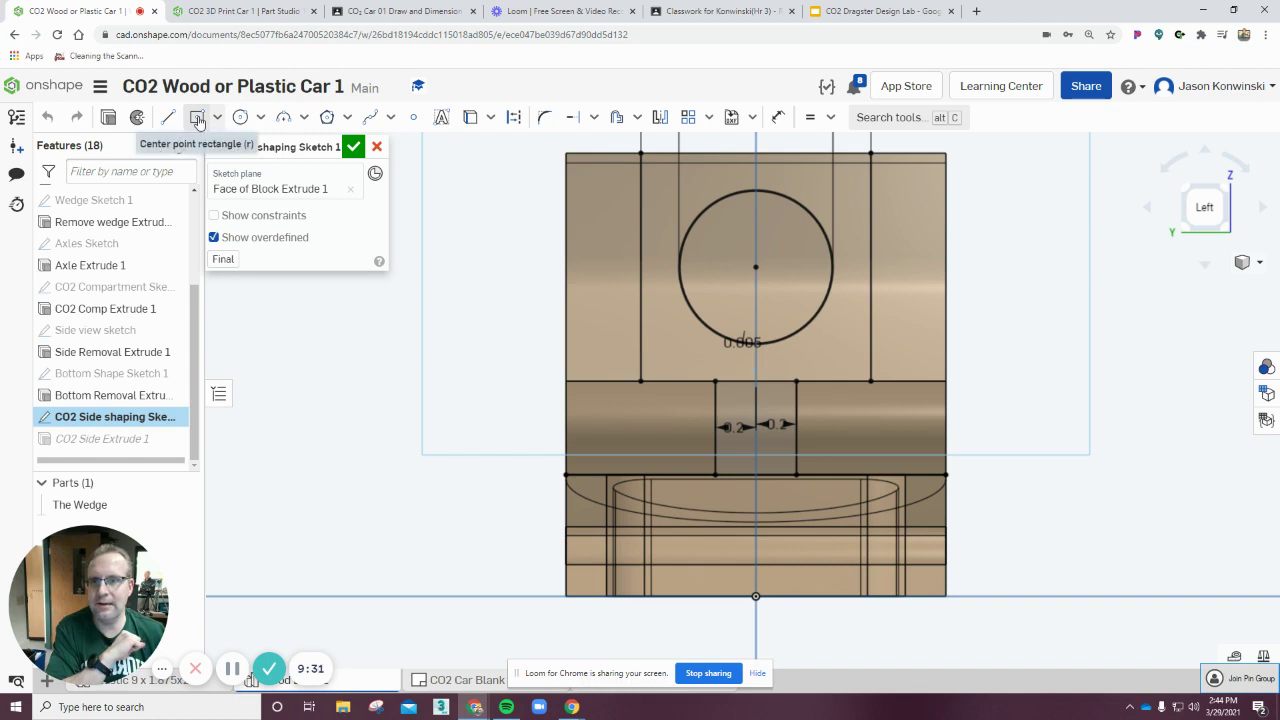
{"action": "left_click", "coordinate": [198, 121]}
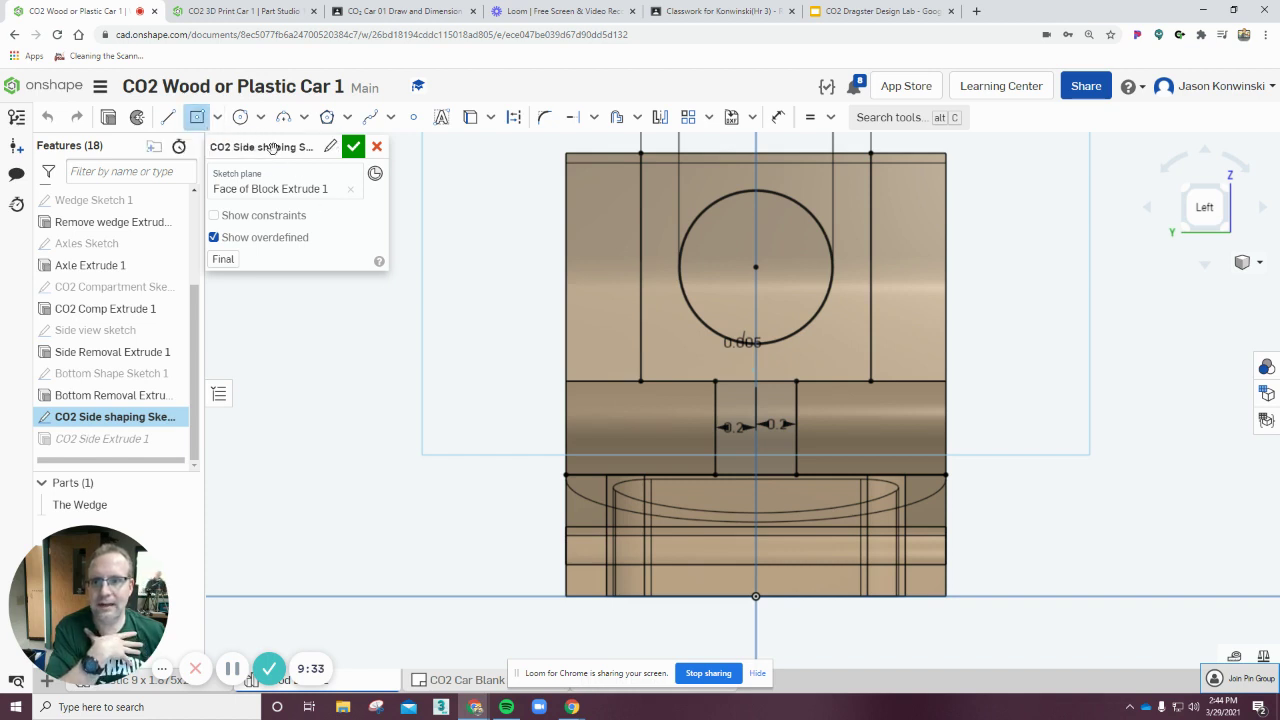
{"action": "left_click", "coordinate": [219, 121]}
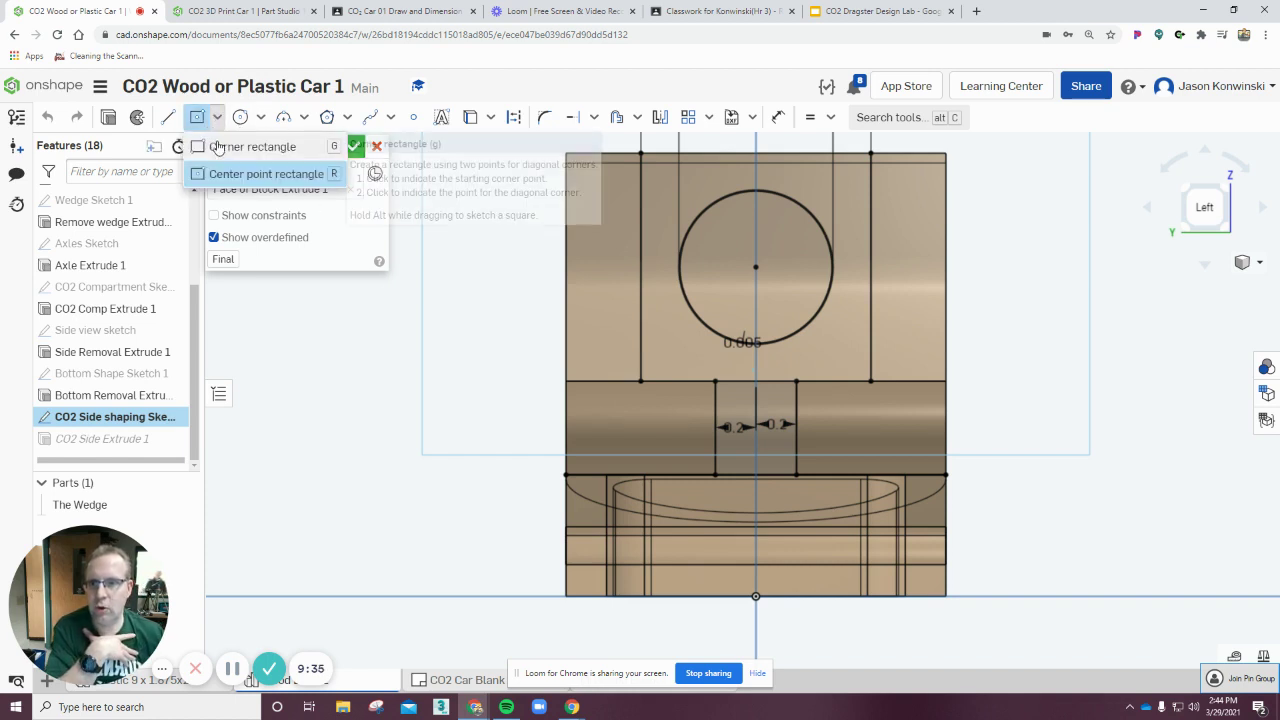
{"action": "left_click", "coordinate": [220, 145]}
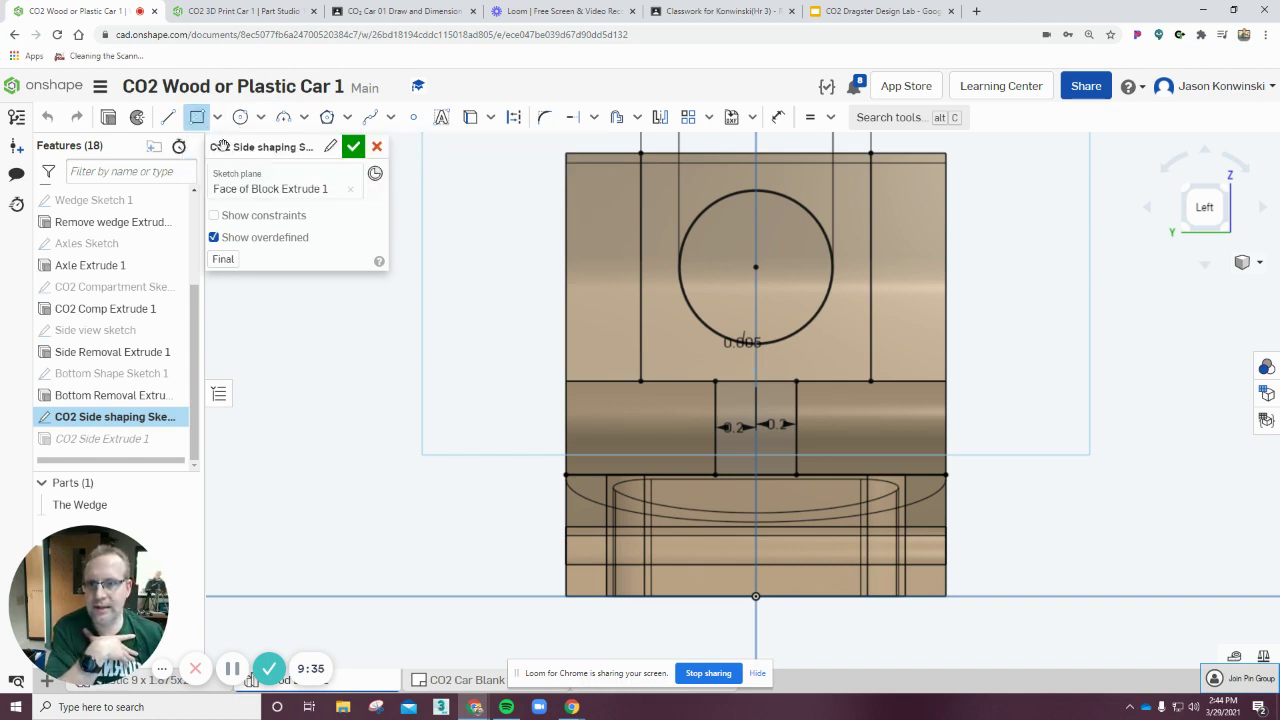
{"action": "left_click", "coordinate": [714, 381]}
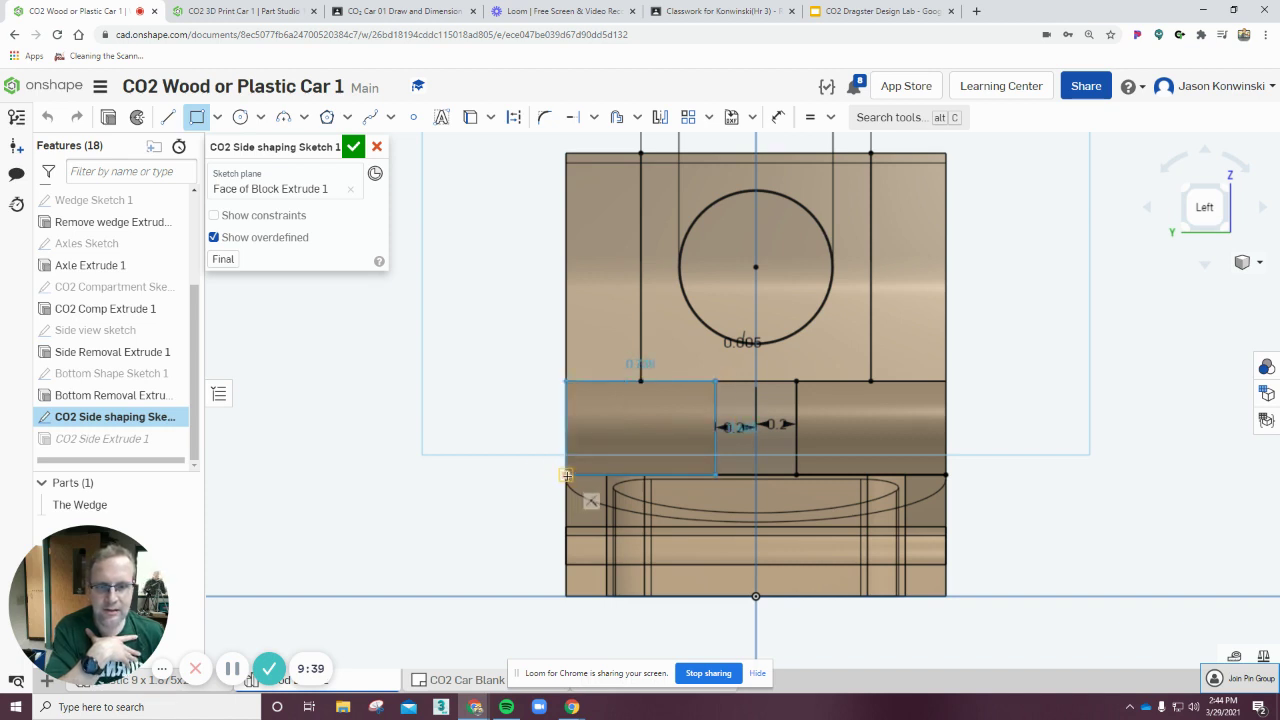
{"action": "left_click", "coordinate": [566, 474]}
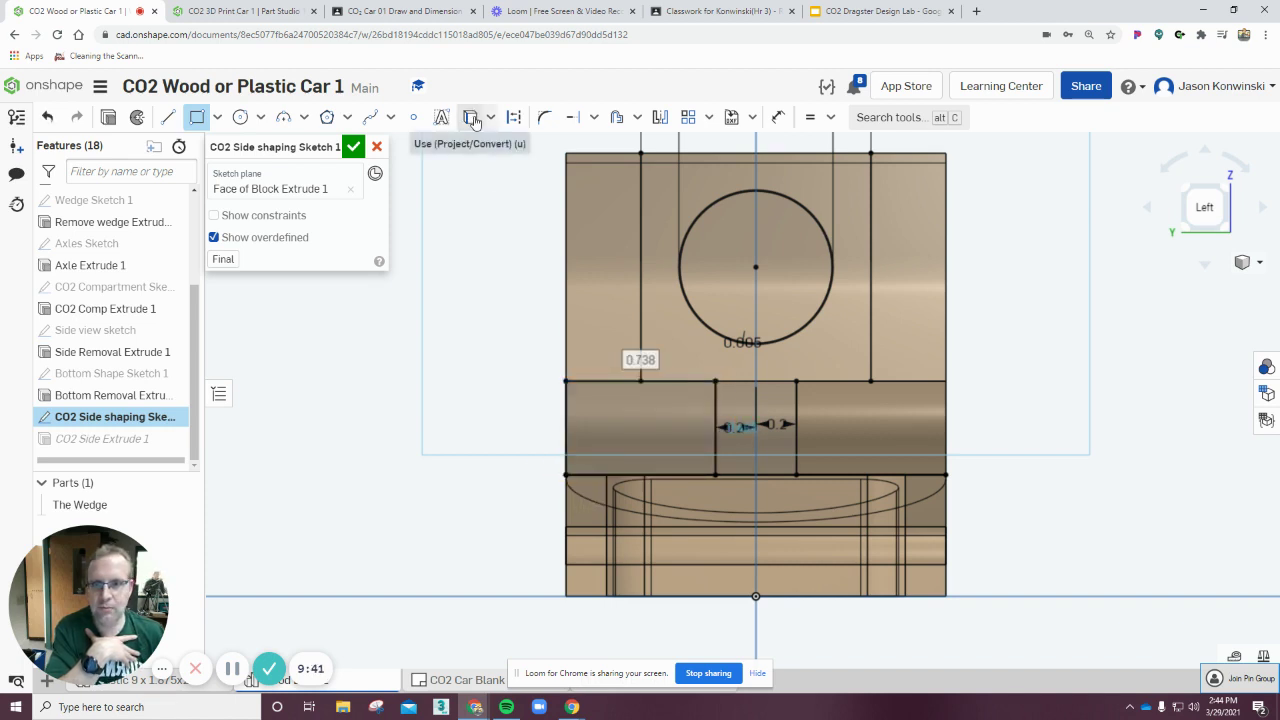
Draw a matching corner rectangle from the top of the right stem line to the lower right corner point and accept the sketch
{"action": "left_click", "coordinate": [714, 474]}
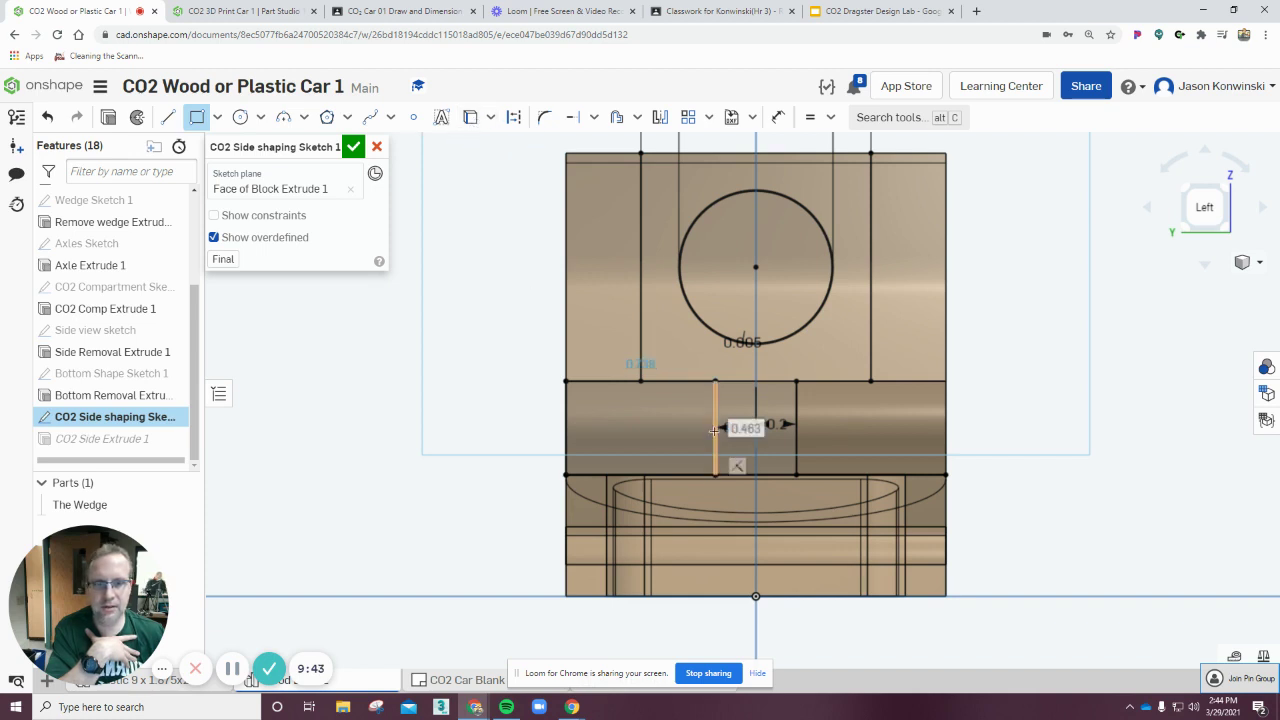
{"action": "left_click", "coordinate": [796, 382]}
{"action": "left_click", "coordinate": [796, 382]}
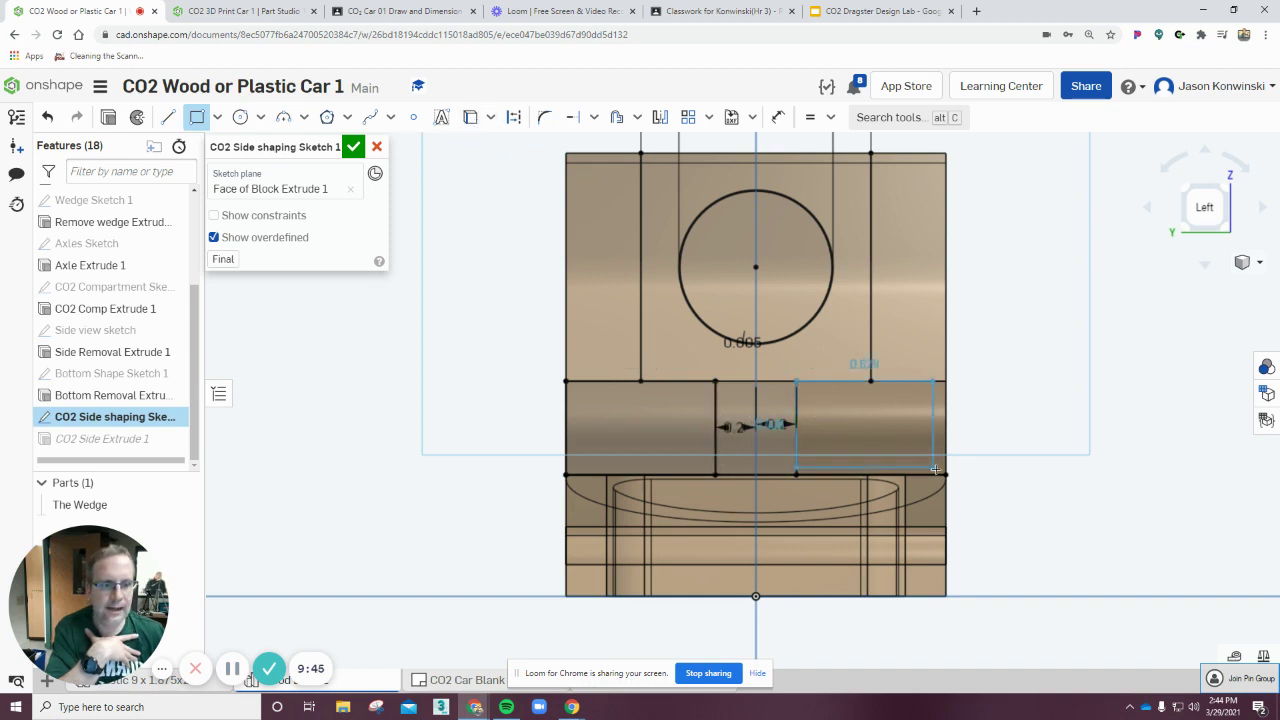
{"action": "left_click", "coordinate": [946, 474]}
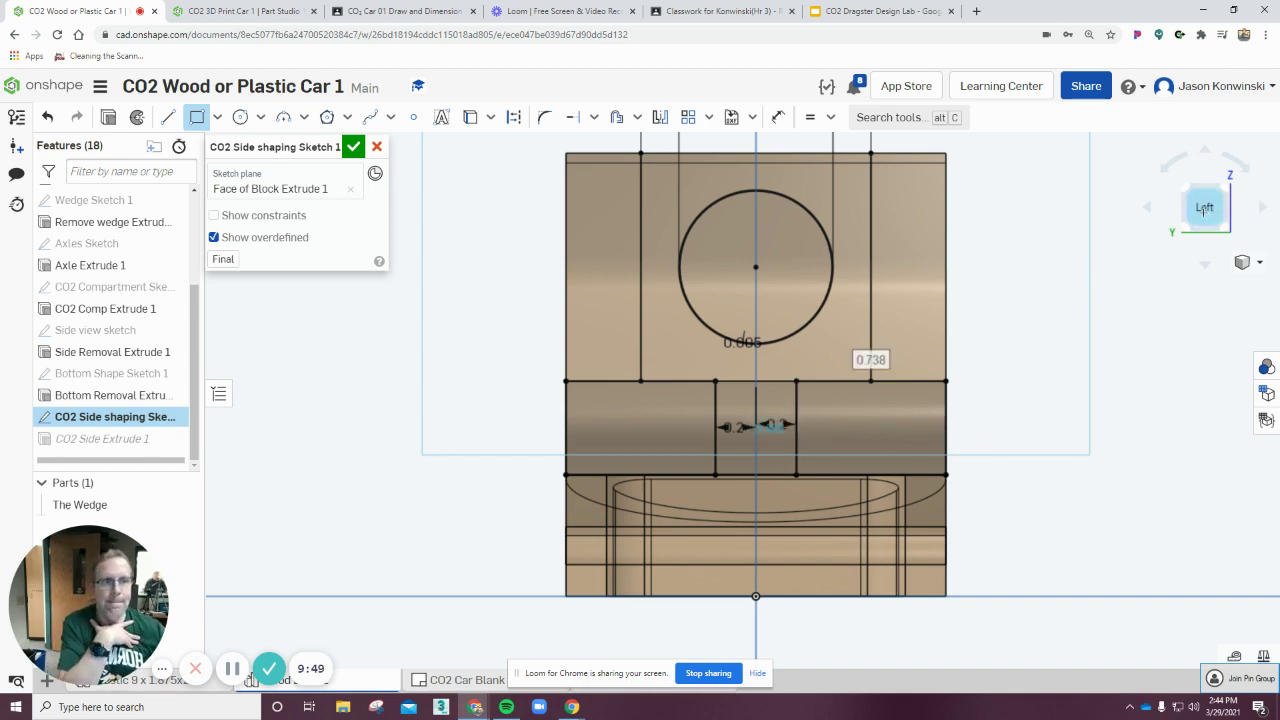
{"action": "left_click", "coordinate": [354, 147]}
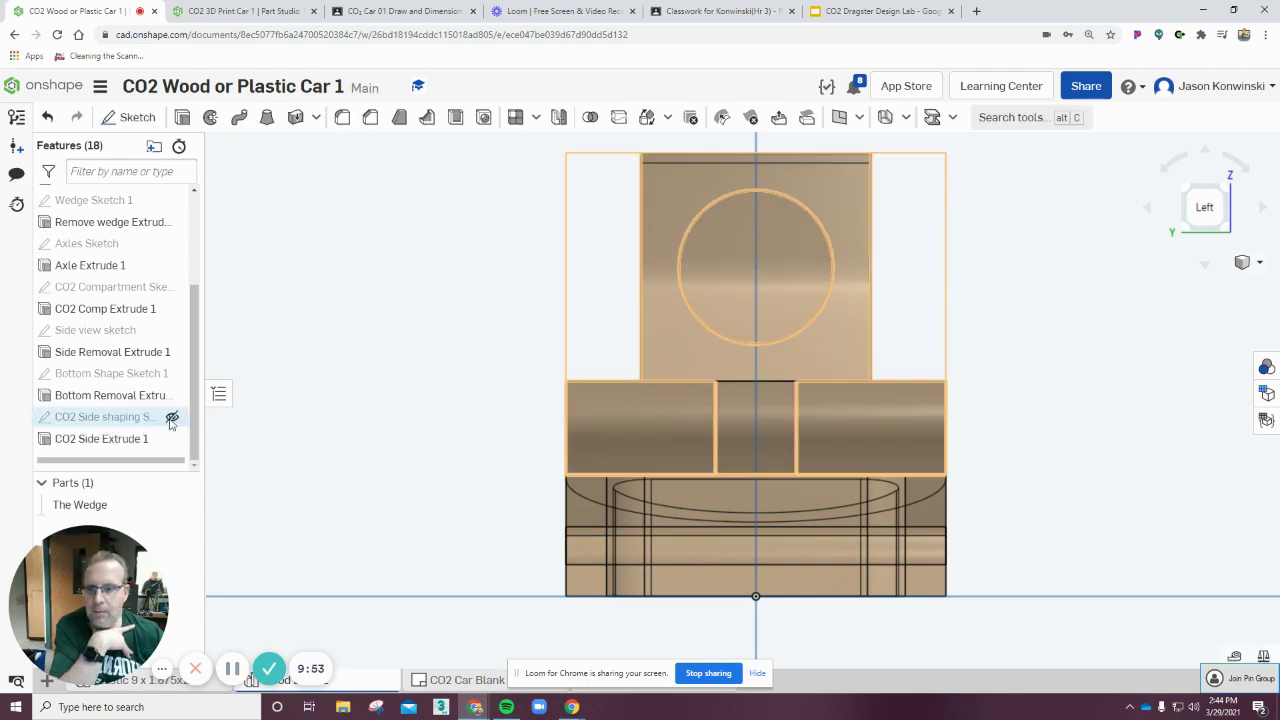
Edit CO2 Side Extrude 1 and add the new rectangle left of the stem to the regions being cut
{"action": "left_click", "coordinate": [116, 440]}
{"action": "double_click", "coordinate": [115, 441]}
{"action": "right_click_drag", "start_coordinate": [503, 462], "coordinate": [458, 474]}
{"action": "left_click", "coordinate": [636, 430]}
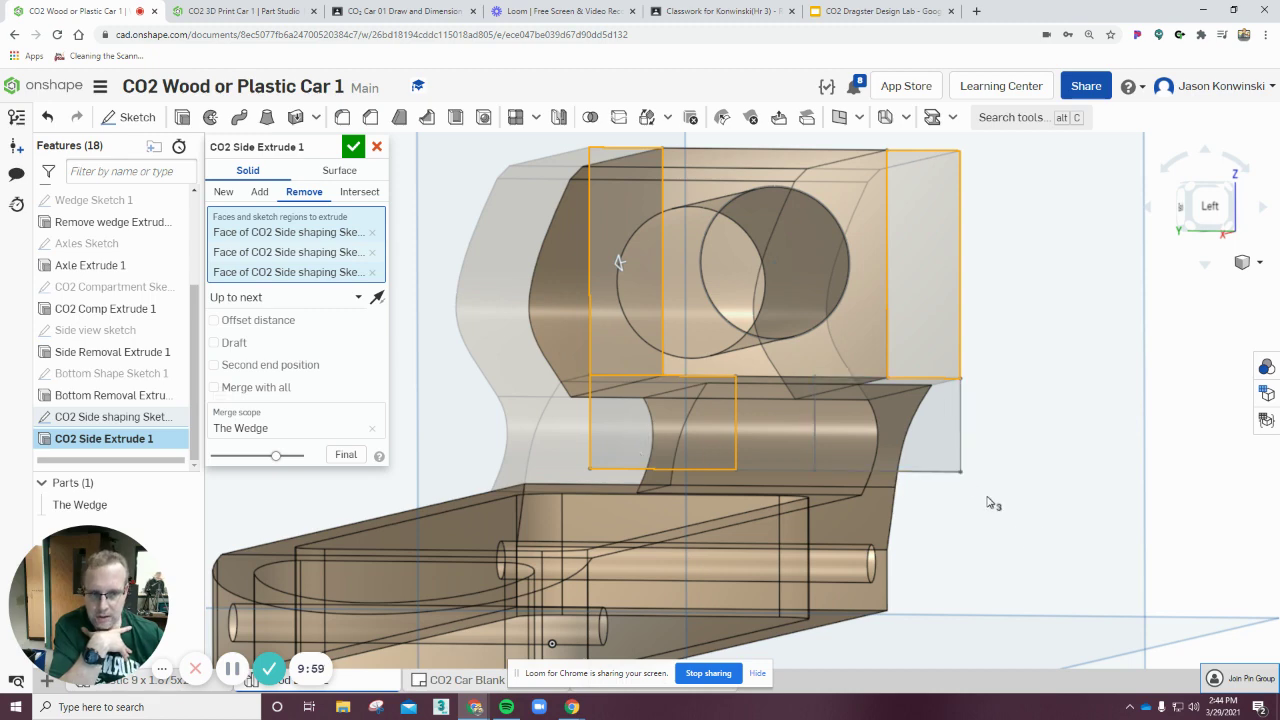
Try adding the rectangle right of the stem to the cut regions, and take it out of the selection again
{"action": "left_click", "coordinate": [932, 448]}
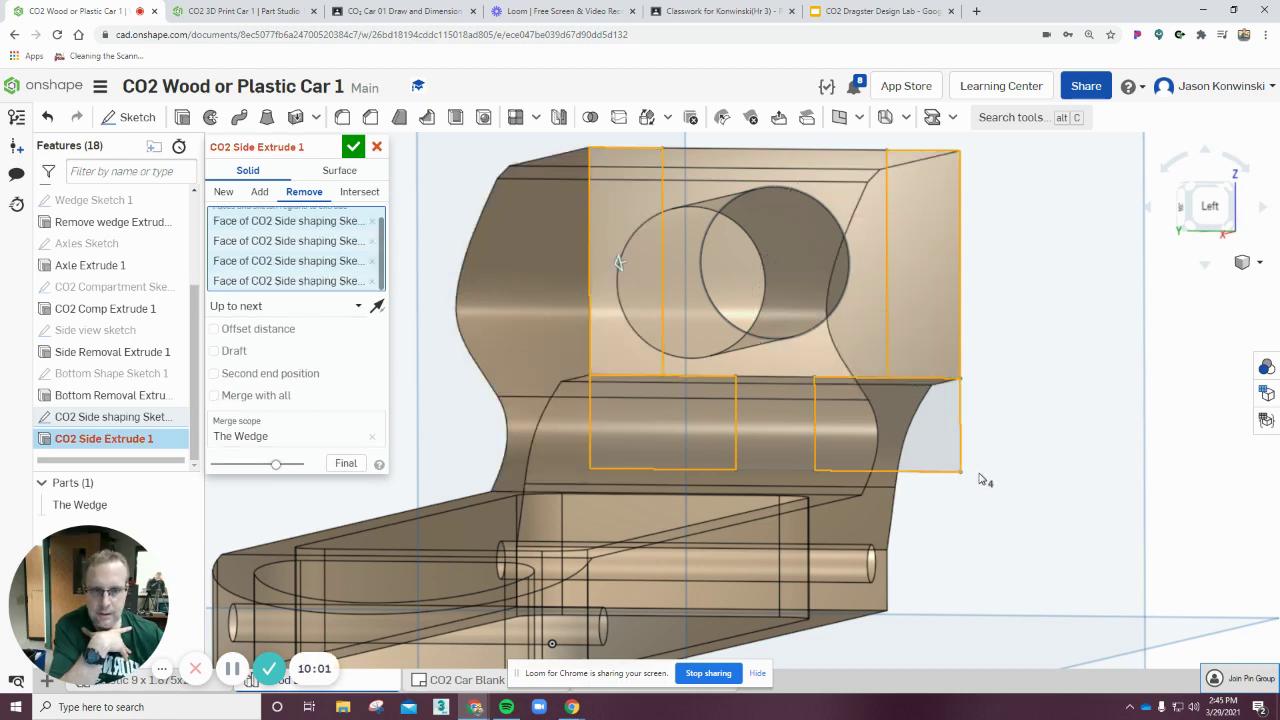
{"action": "right_click_drag", "start_coordinate": [1055, 496], "coordinate": [960, 480]}
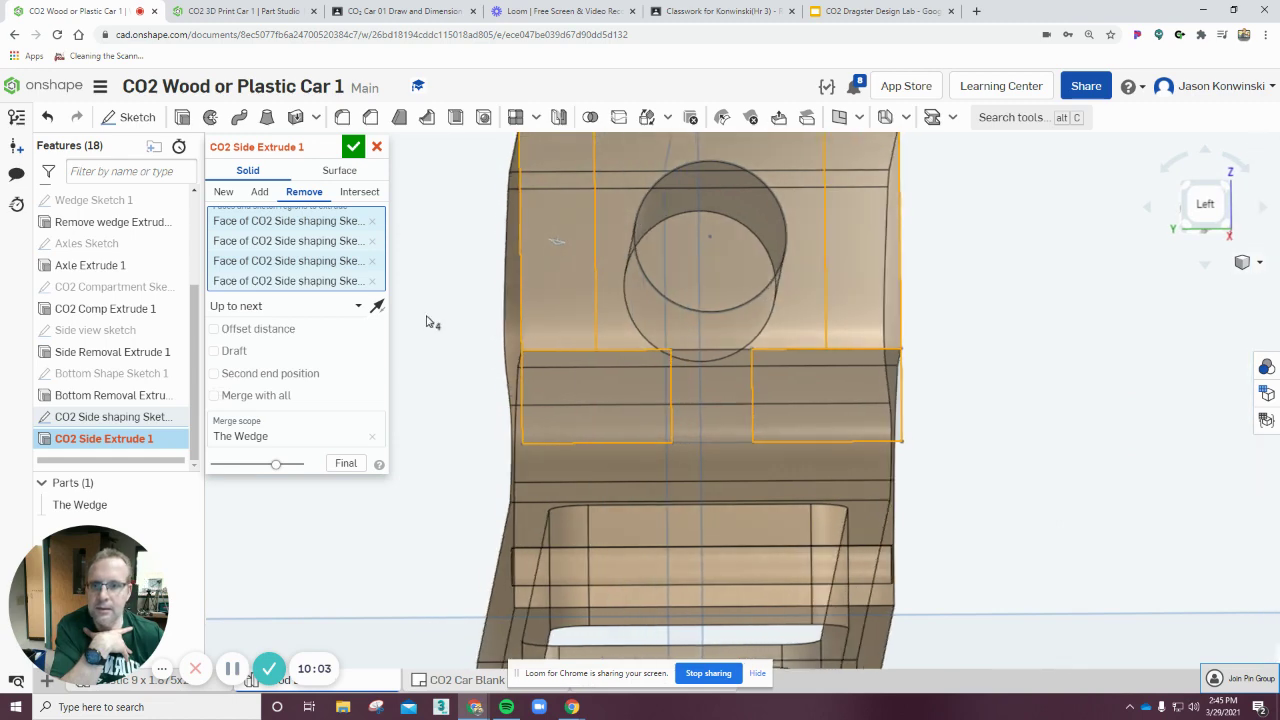
{"action": "left_click", "coordinate": [375, 281]}
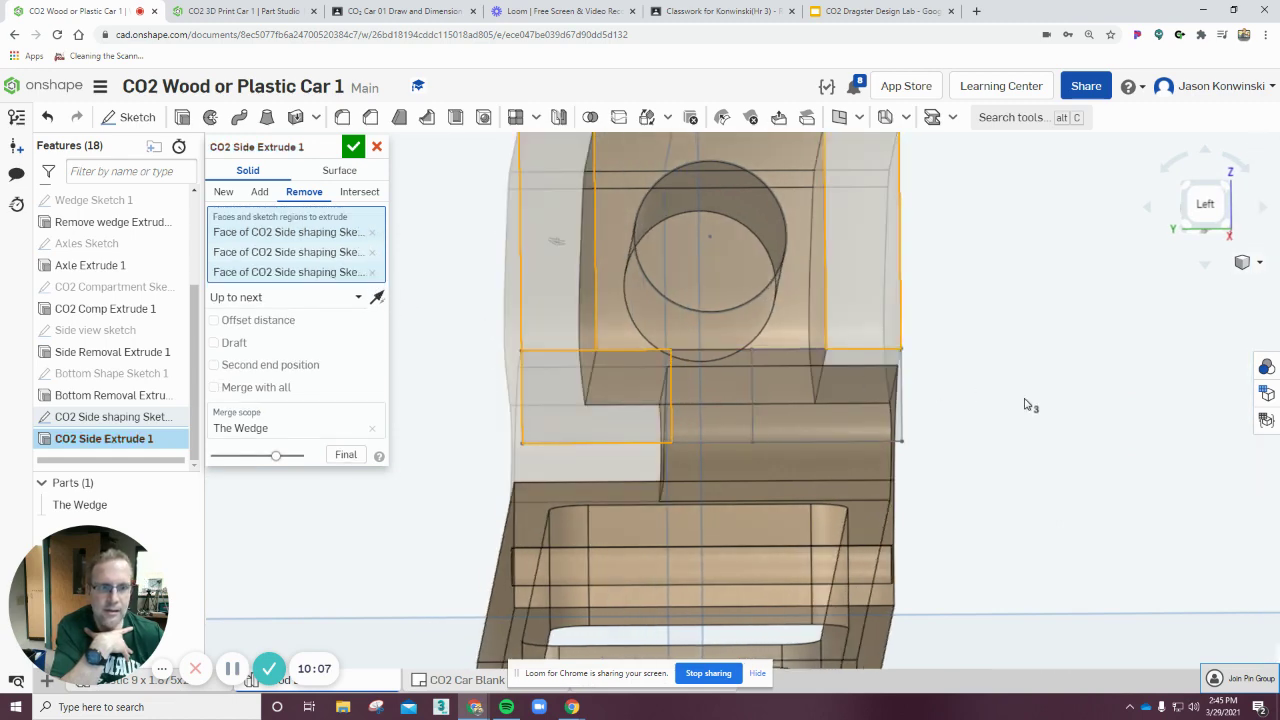
Retry including the lower rectangle right of the stem in the side cut's selected regions
{"action": "key", "text": "shift+3"}
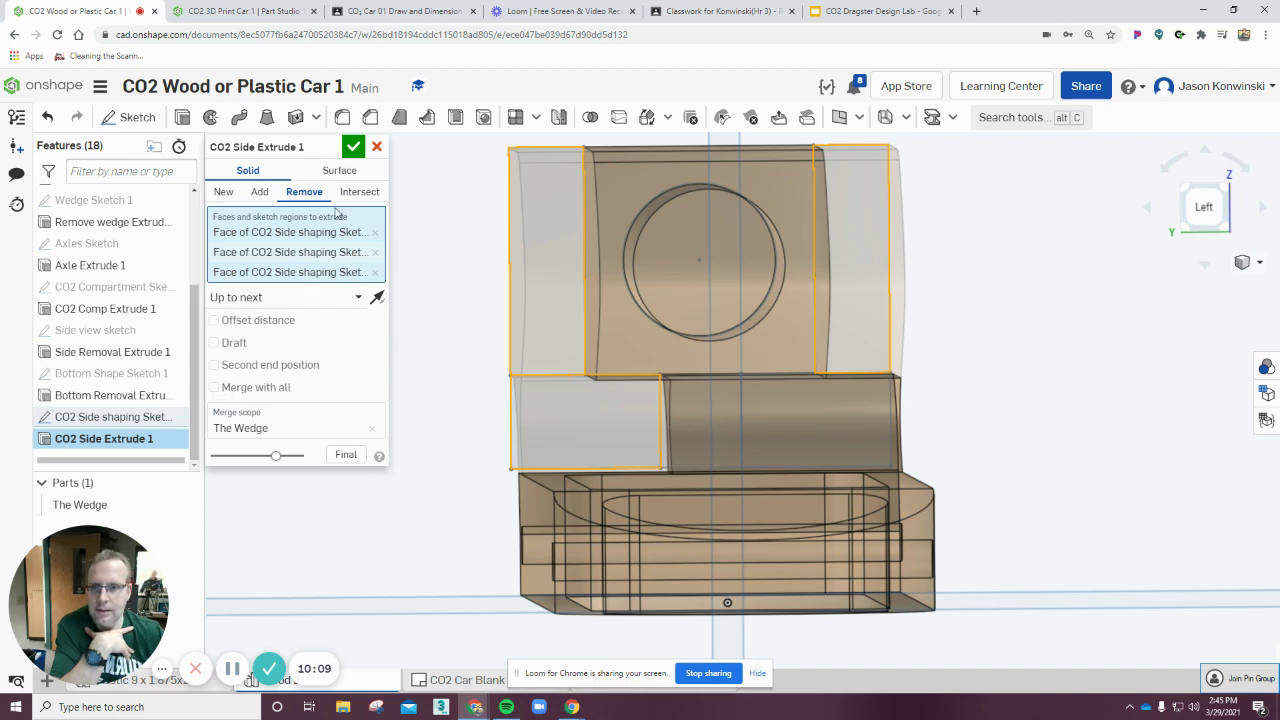
{"action": "right_click", "coordinate": [970, 324]}
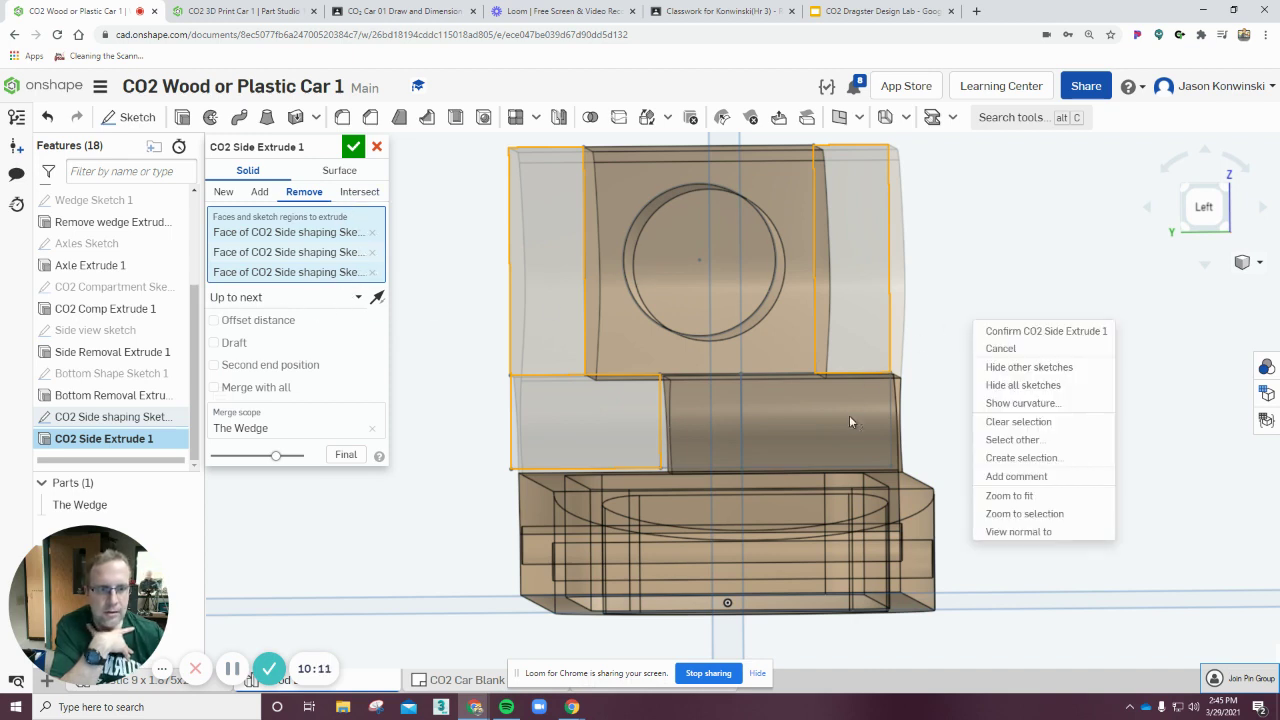
{"action": "left_click", "coordinate": [1041, 260]}
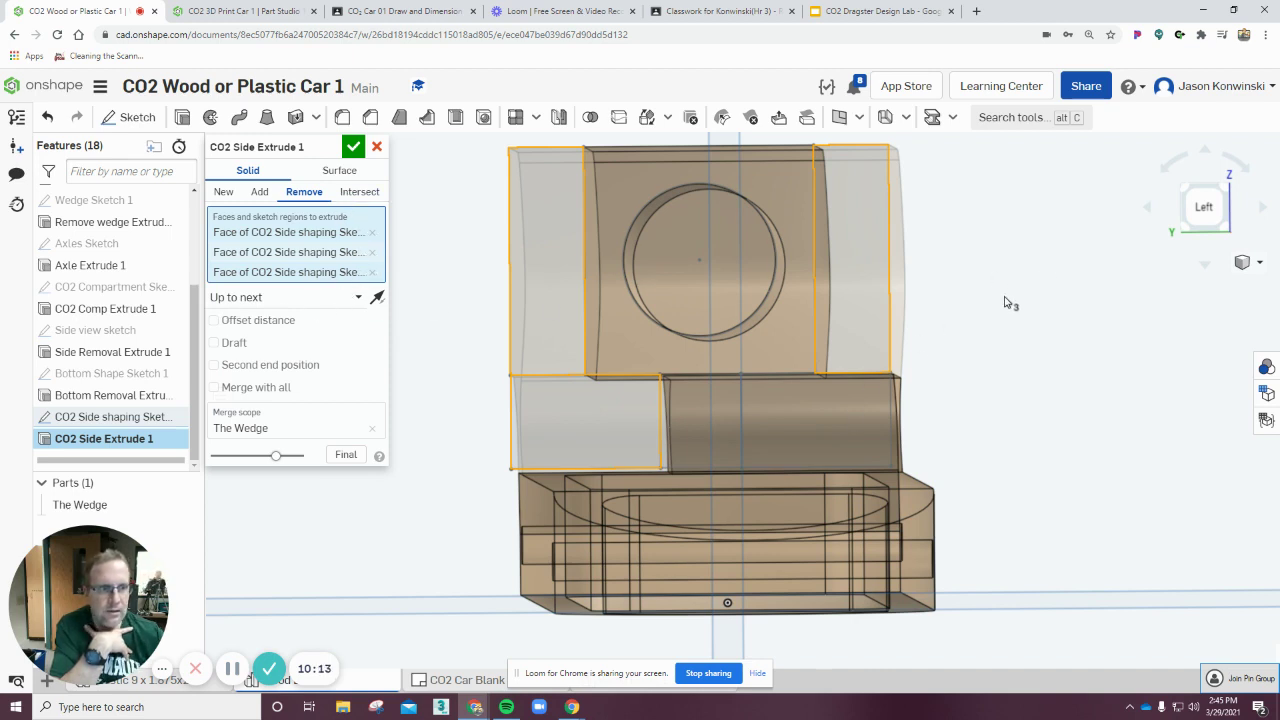
{"action": "key", "text": "Left"}
{"action": "left_click", "coordinate": [798, 417]}
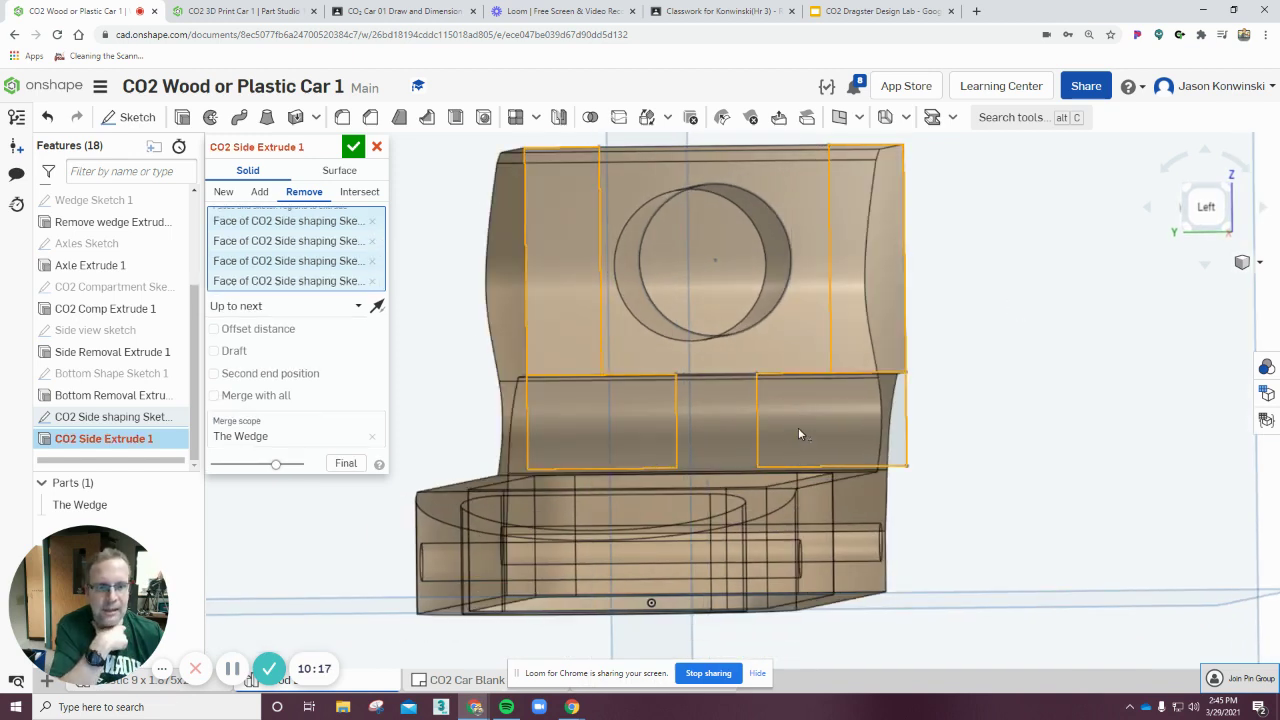
Take the lower rectangle right of the stem out of the side cut's selected regions and accept the cut
{"action": "left_click", "coordinate": [372, 281]}
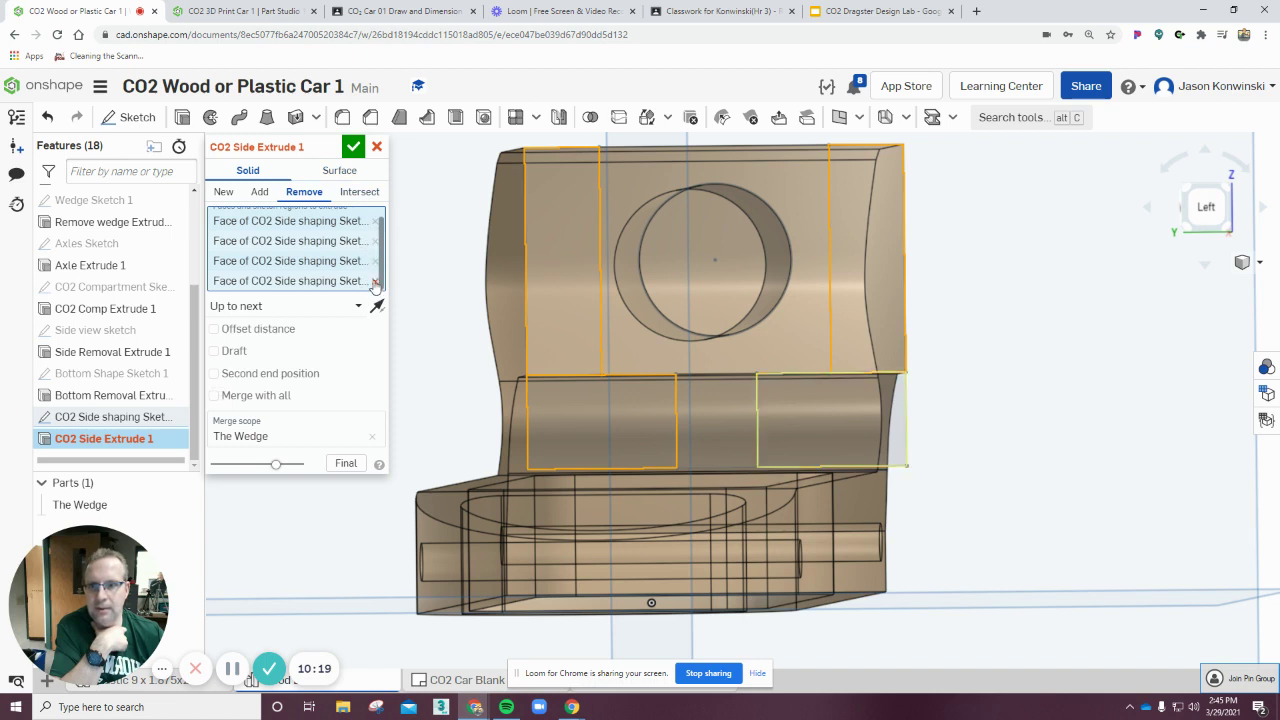
{"action": "left_click", "coordinate": [358, 152]}
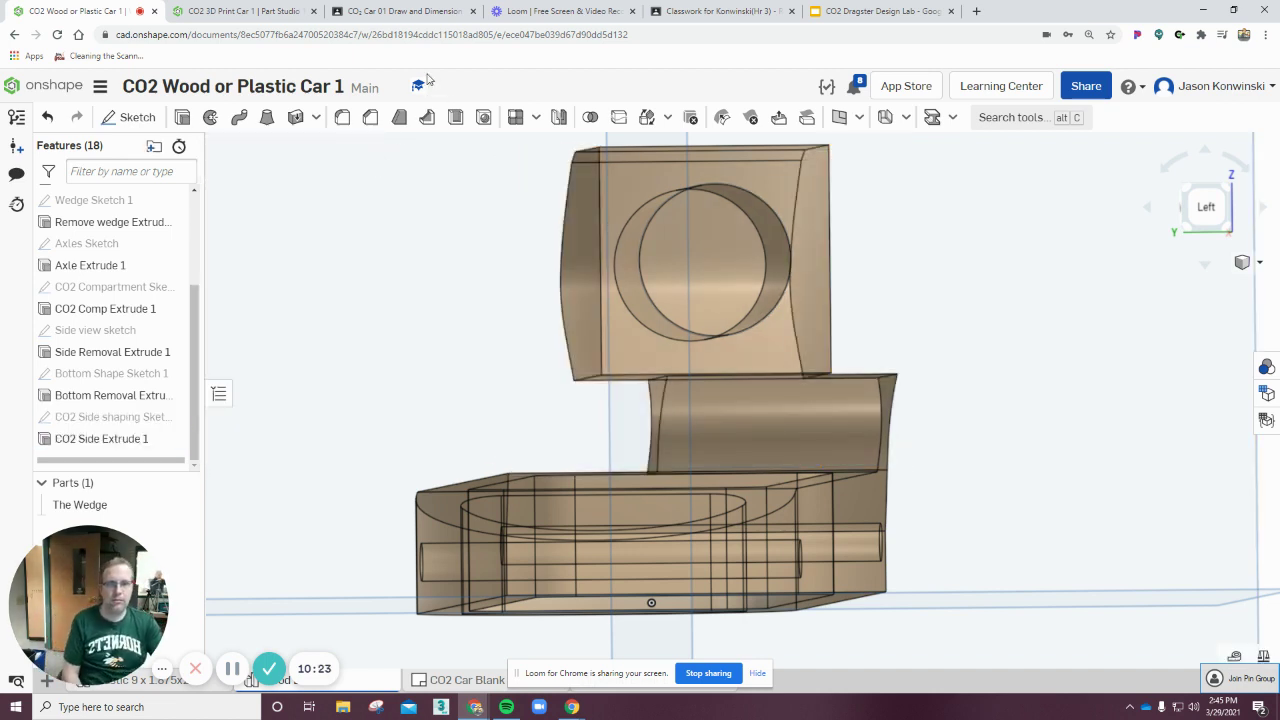
{"action": "right_click_drag", "start_coordinate": [970, 280], "coordinate": [1000, 306]}
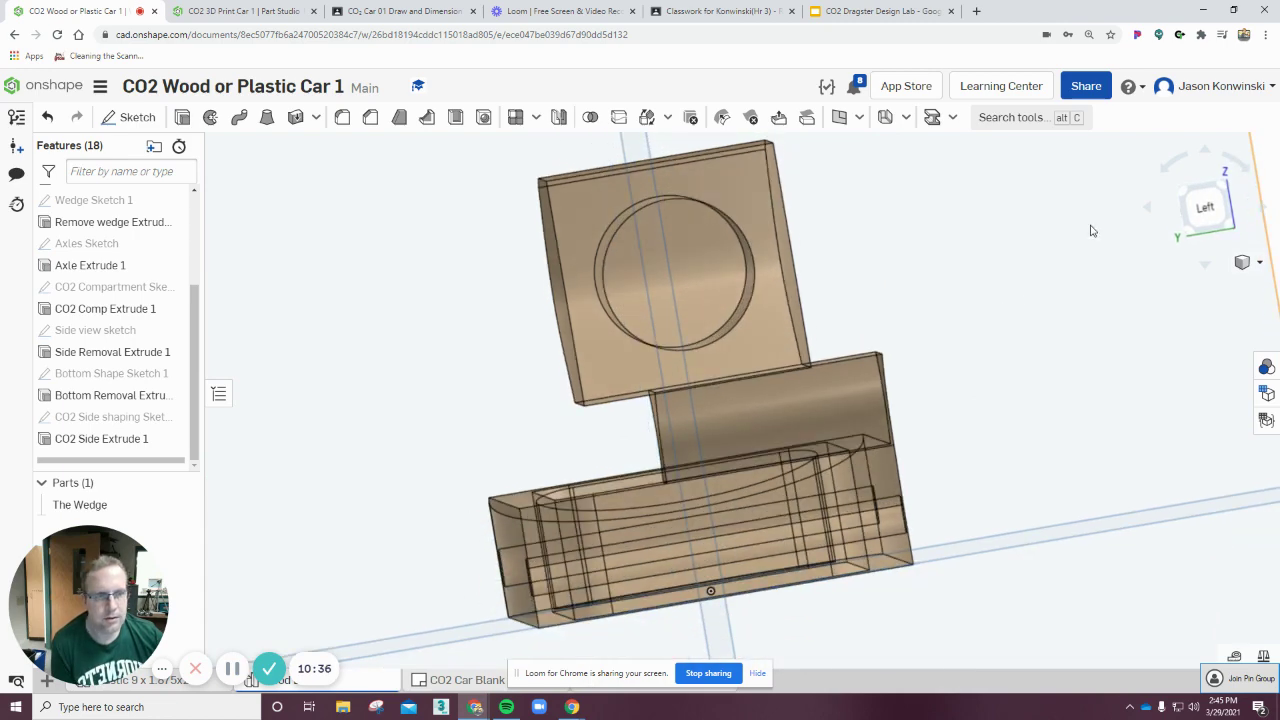
Edit CO2 Side Extrude 1, set its end type to Through all, and add the rectangle right of the stem to the cut regions
{"action": "left_click", "coordinate": [1204, 207]}
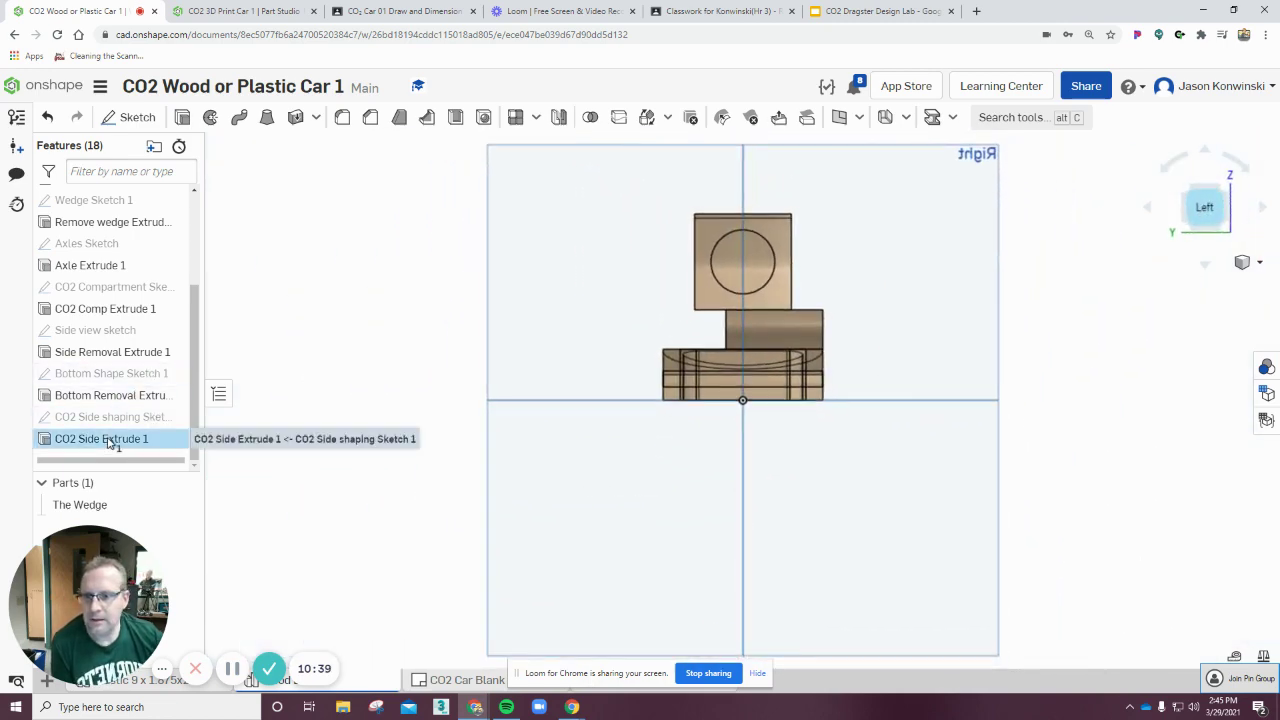
{"action": "double_click", "coordinate": [108, 441]}
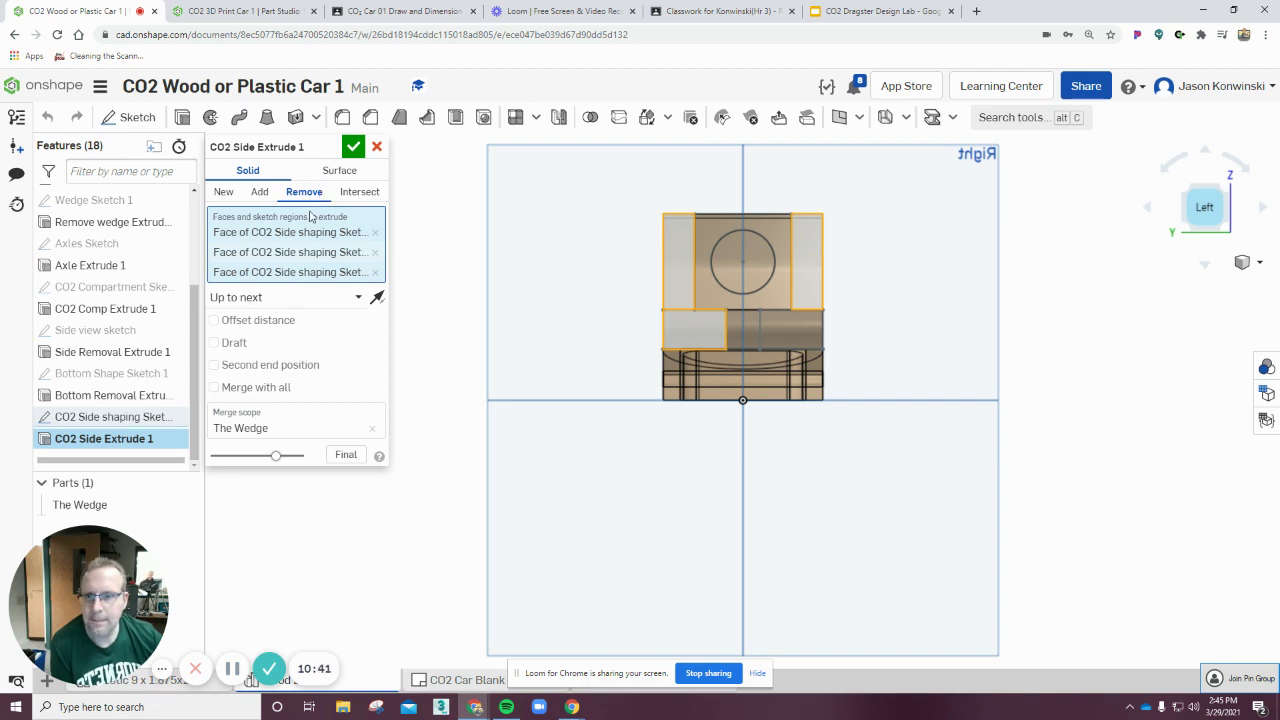
{"action": "left_click", "coordinate": [268, 298]}
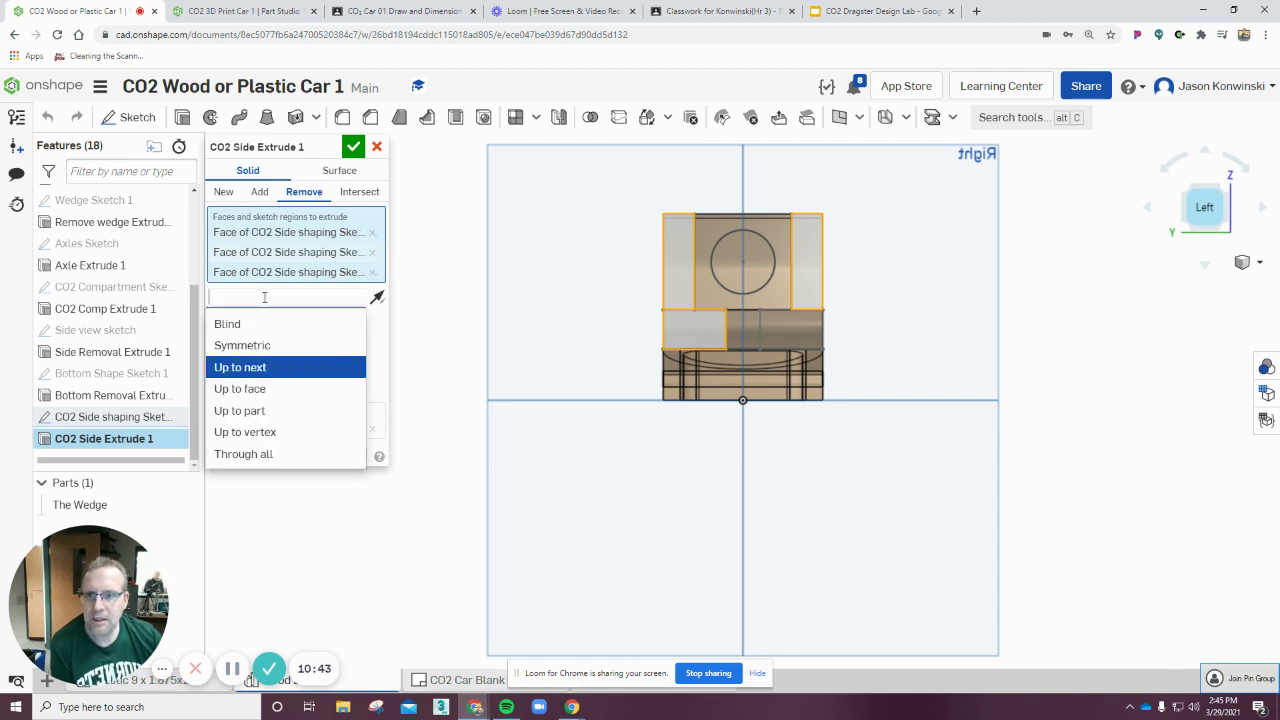
{"action": "left_click", "coordinate": [268, 455]}
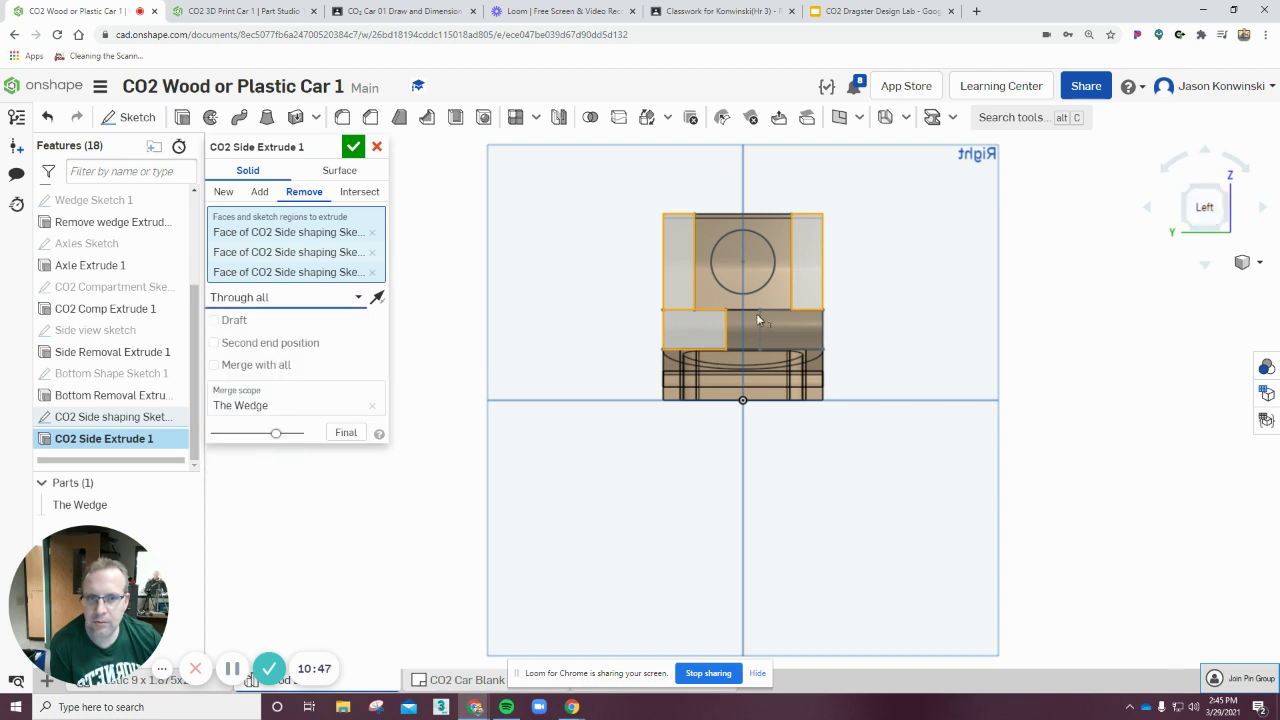
{"action": "left_click", "coordinate": [798, 324]}
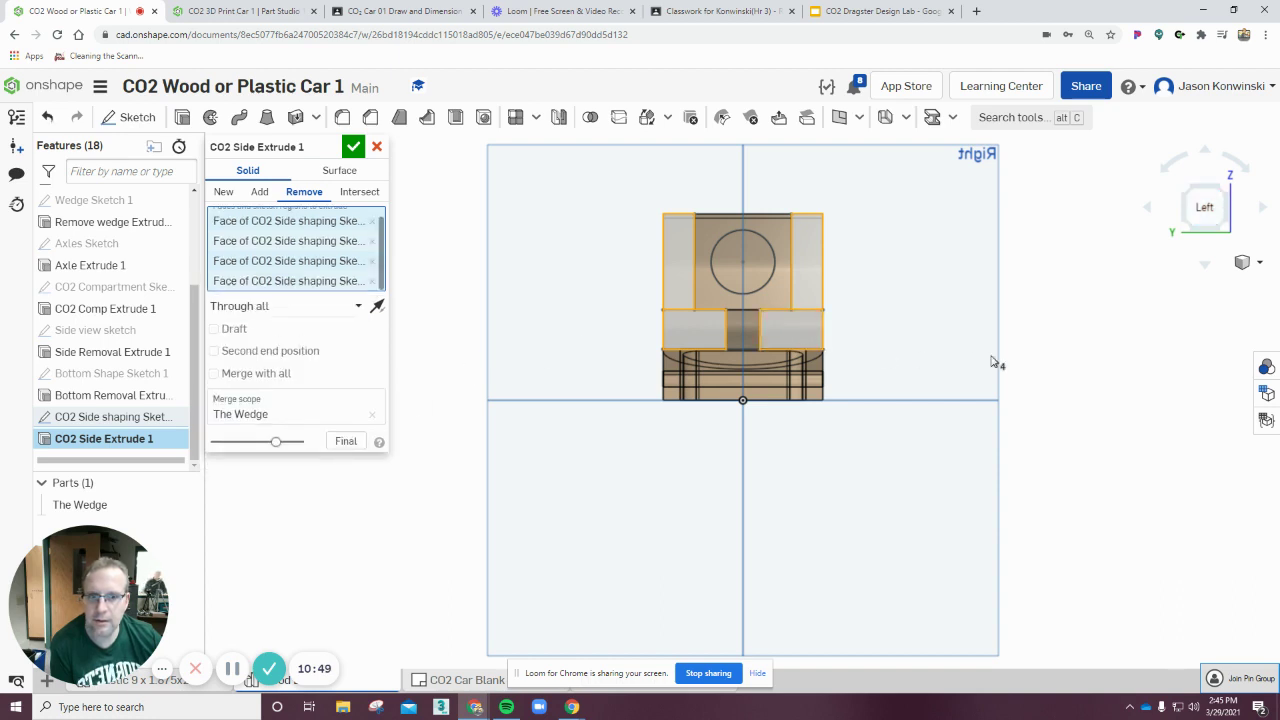
{"action": "right_click_drag", "start_coordinate": [1118, 364], "coordinate": [1056, 363]}
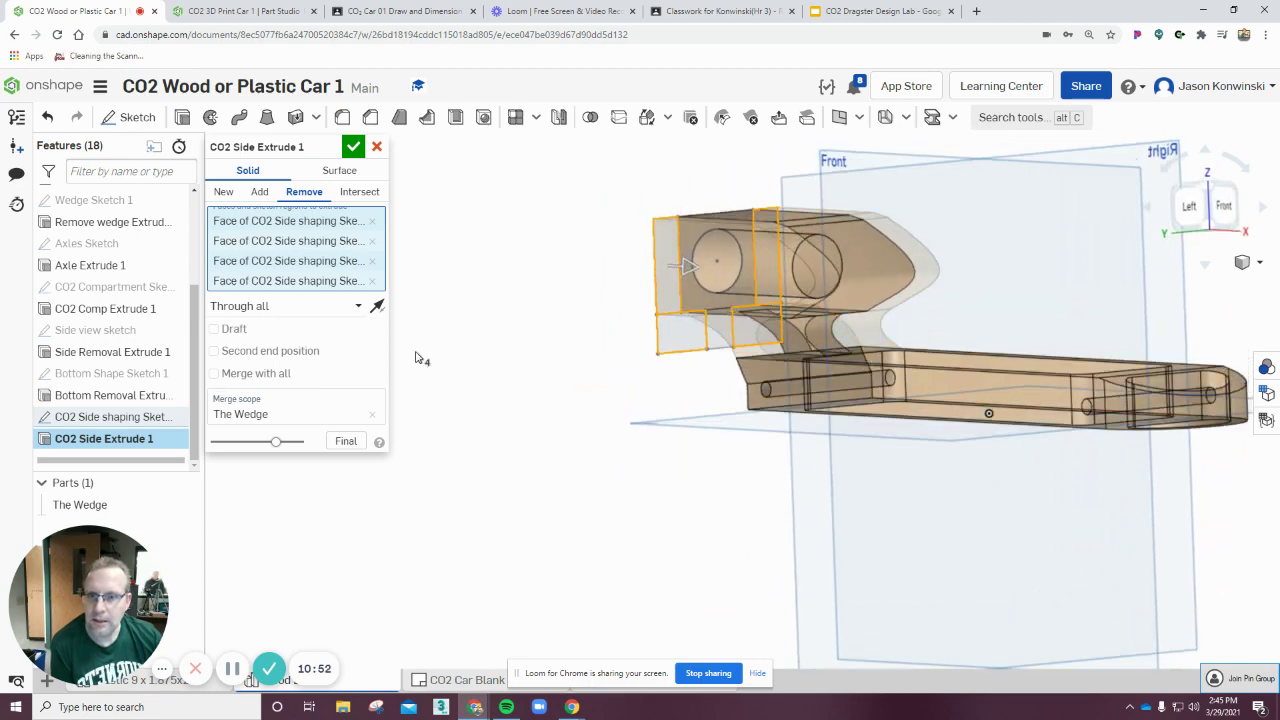
Change the side cut's end type to Blind with a depth of 4 in
{"action": "left_click", "coordinate": [337, 310]}
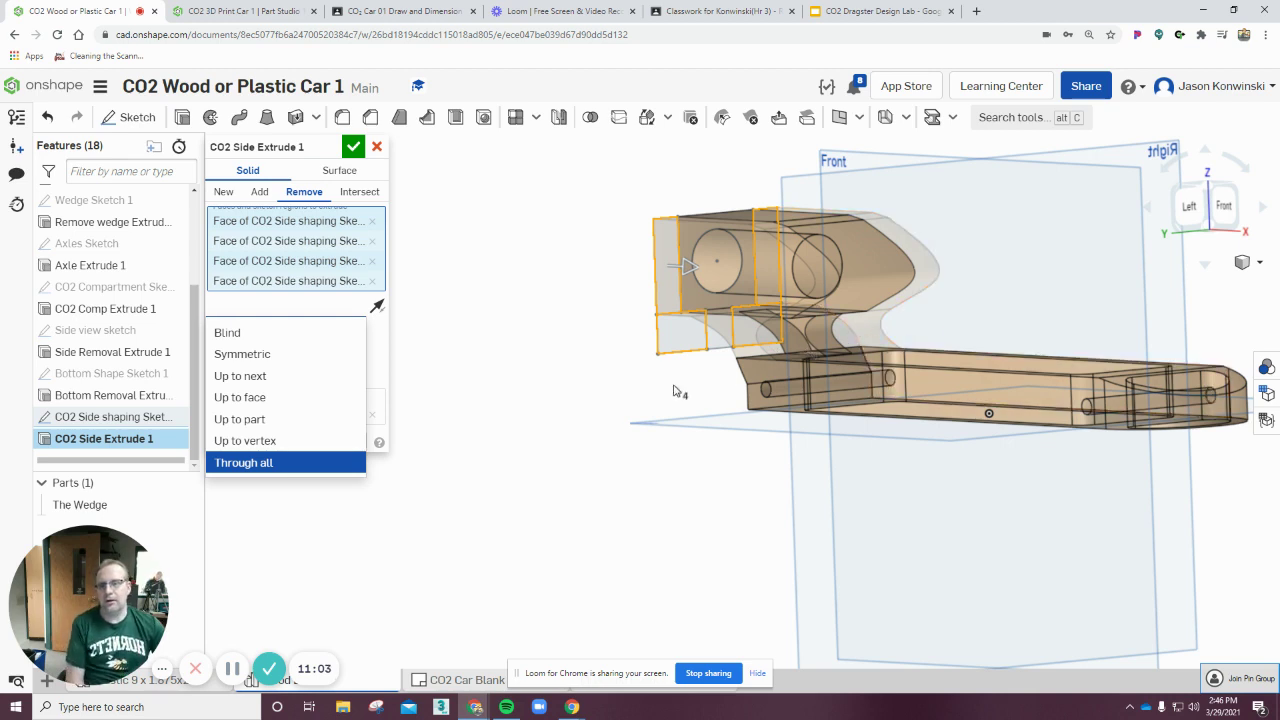
{"action": "left_click", "coordinate": [502, 482]}
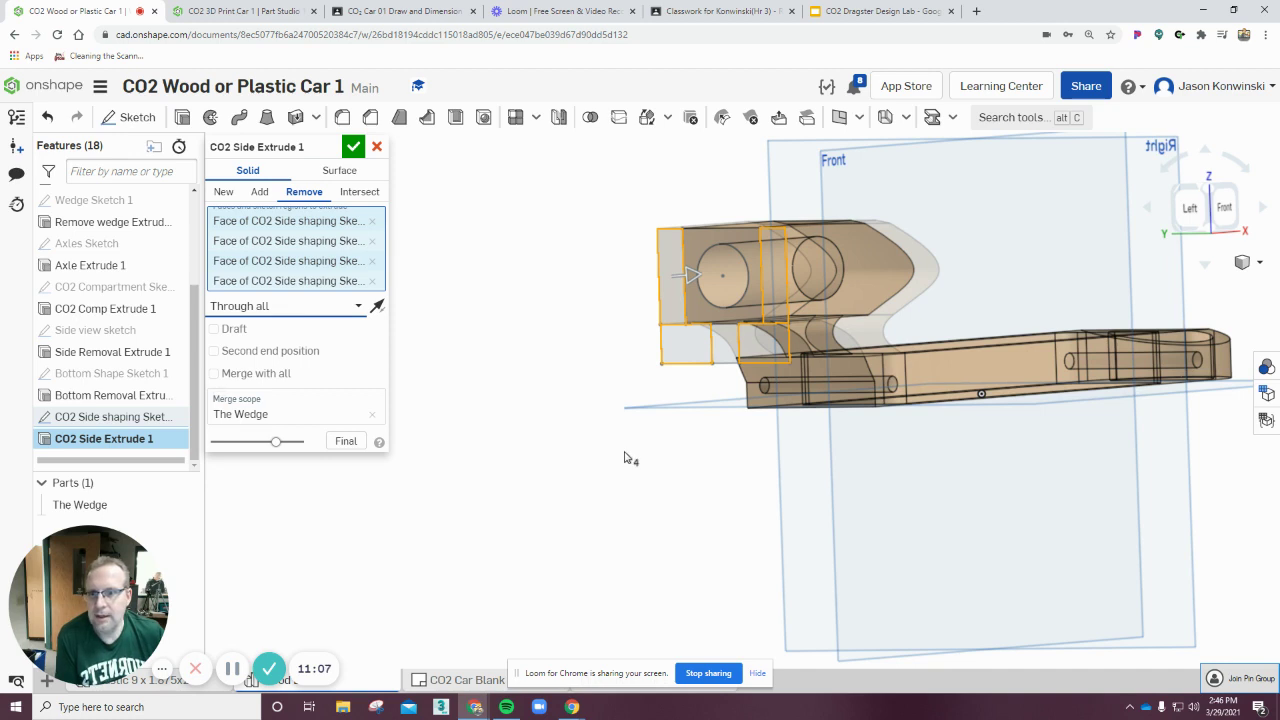
{"action": "left_click", "coordinate": [356, 309]}
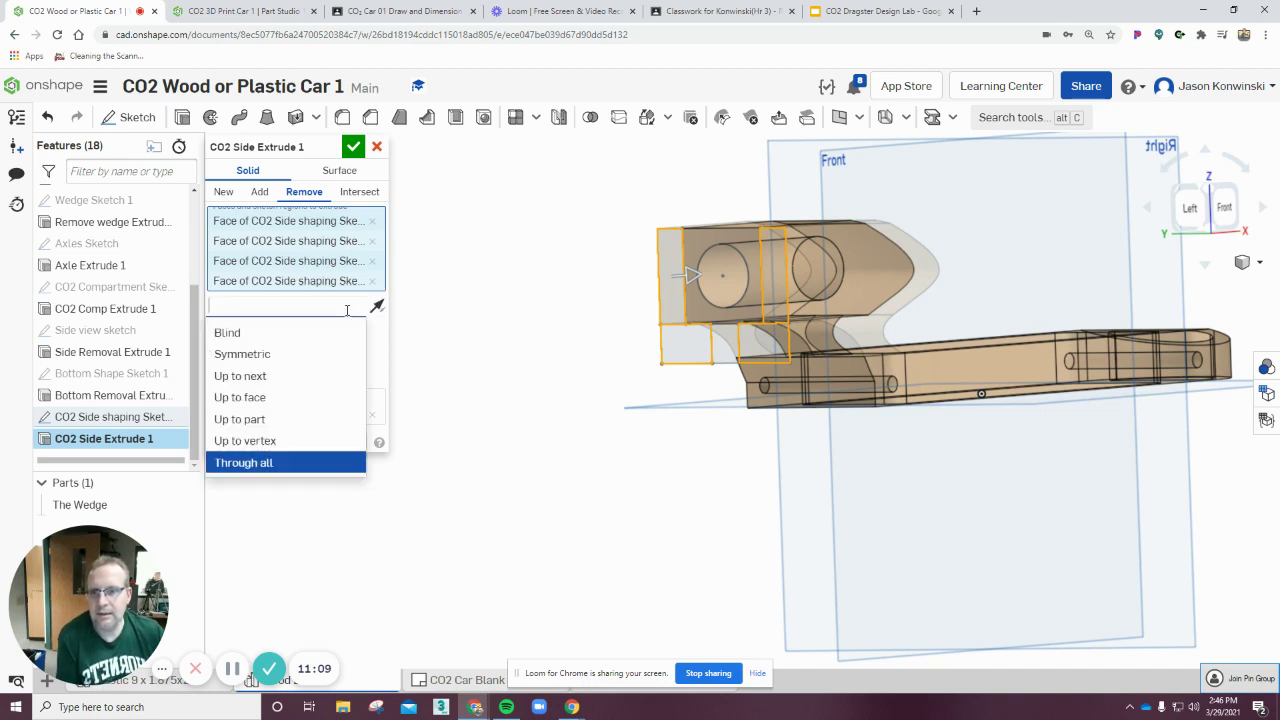
{"action": "left_click", "coordinate": [318, 338]}
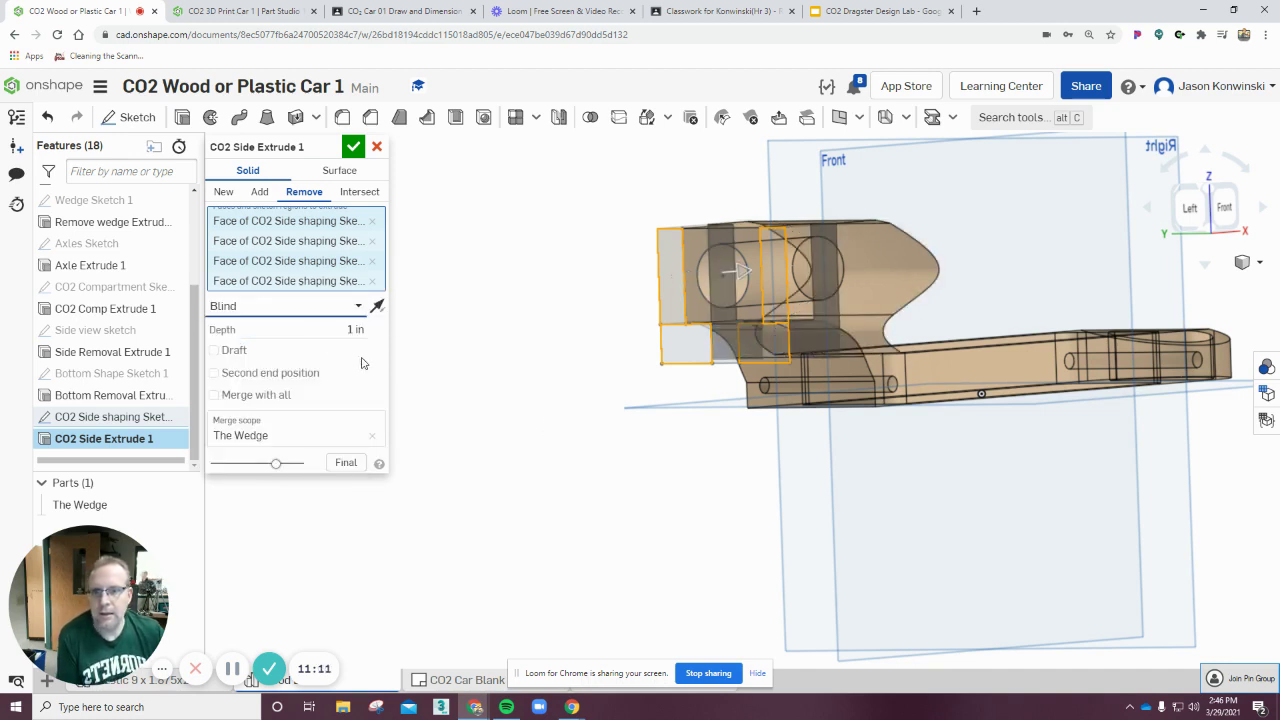
{"action": "left_click", "coordinate": [346, 329]}
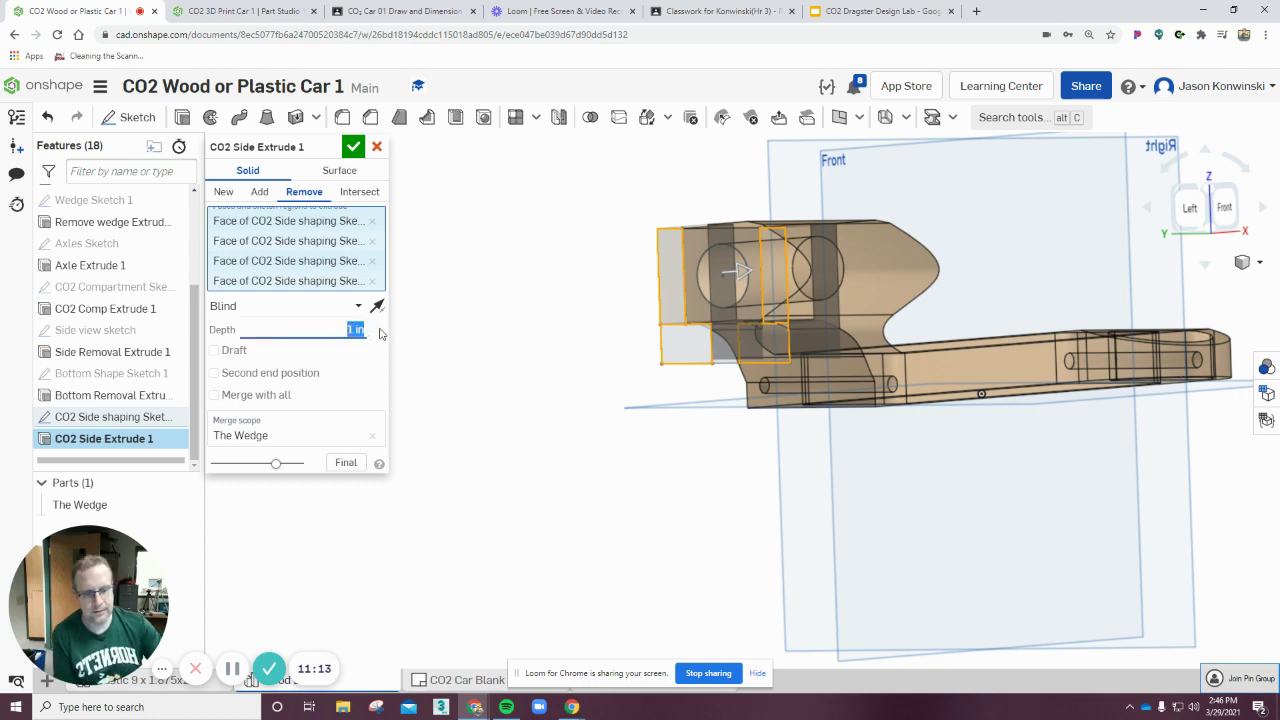
{"action": "key", "text": "Return"}
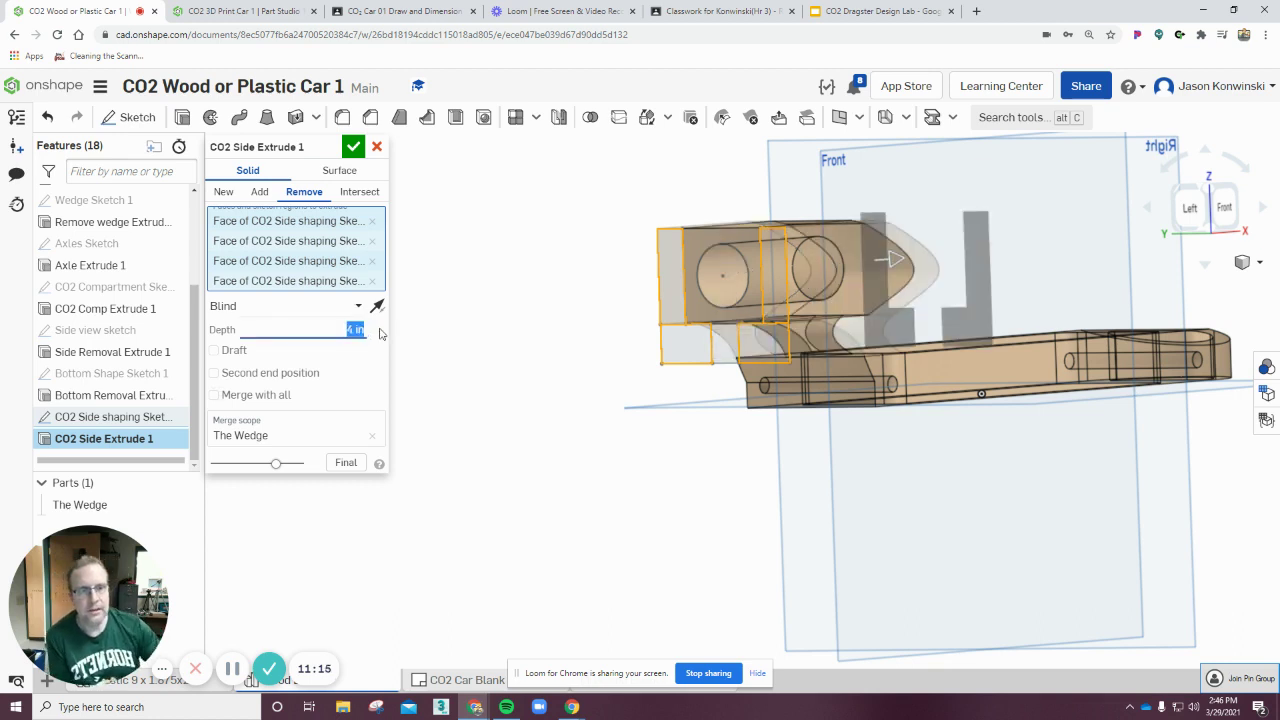
Set the side cut's blind depth to 3 in and accept the extrude
{"action": "right_click_drag", "start_coordinate": [838, 437], "coordinate": [836, 470]}
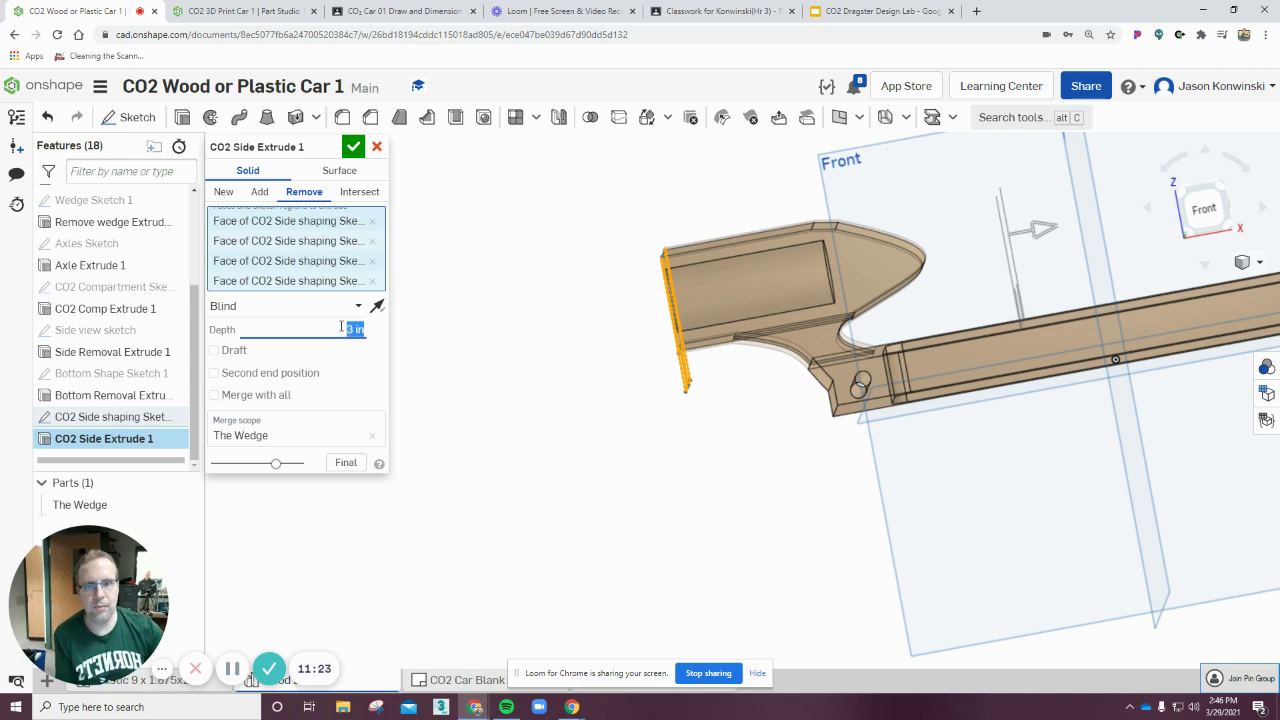
{"action": "right_click_drag", "start_coordinate": [798, 467], "coordinate": [790, 458]}
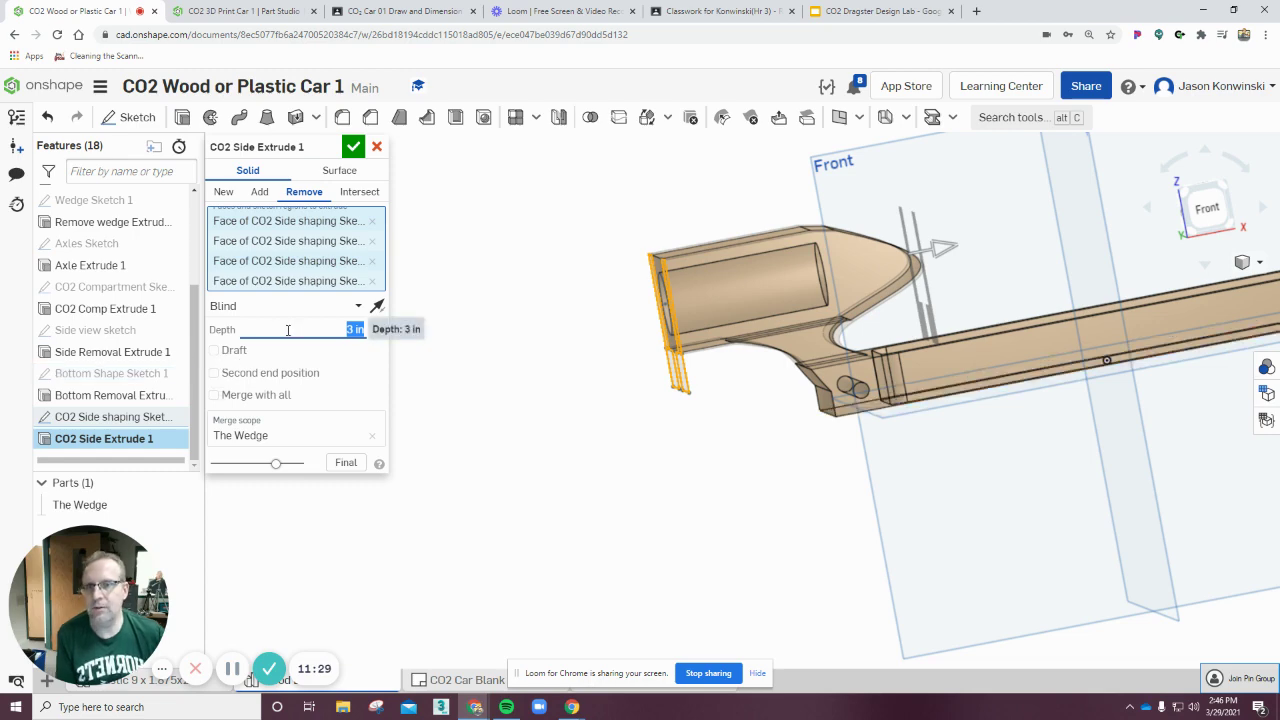
{"action": "right_click_drag", "start_coordinate": [529, 457], "coordinate": [618, 440]}
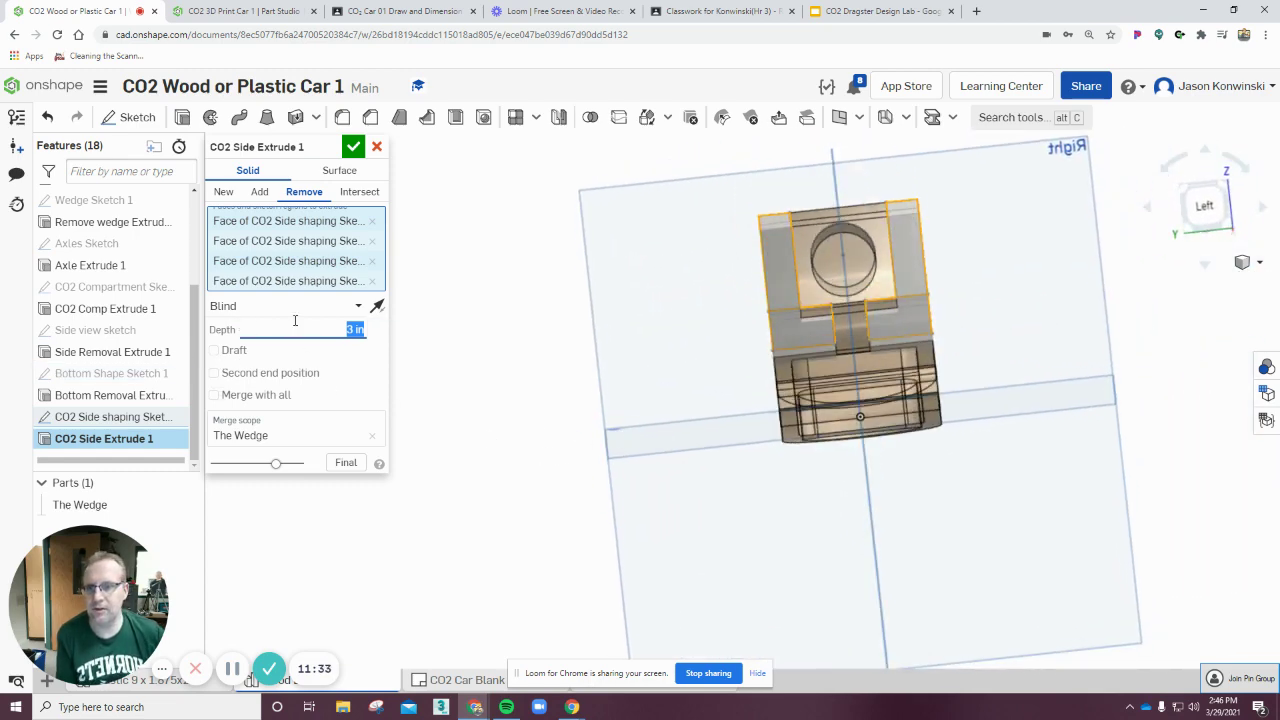
{"action": "right_click_drag", "start_coordinate": [516, 425], "coordinate": [575, 405]}
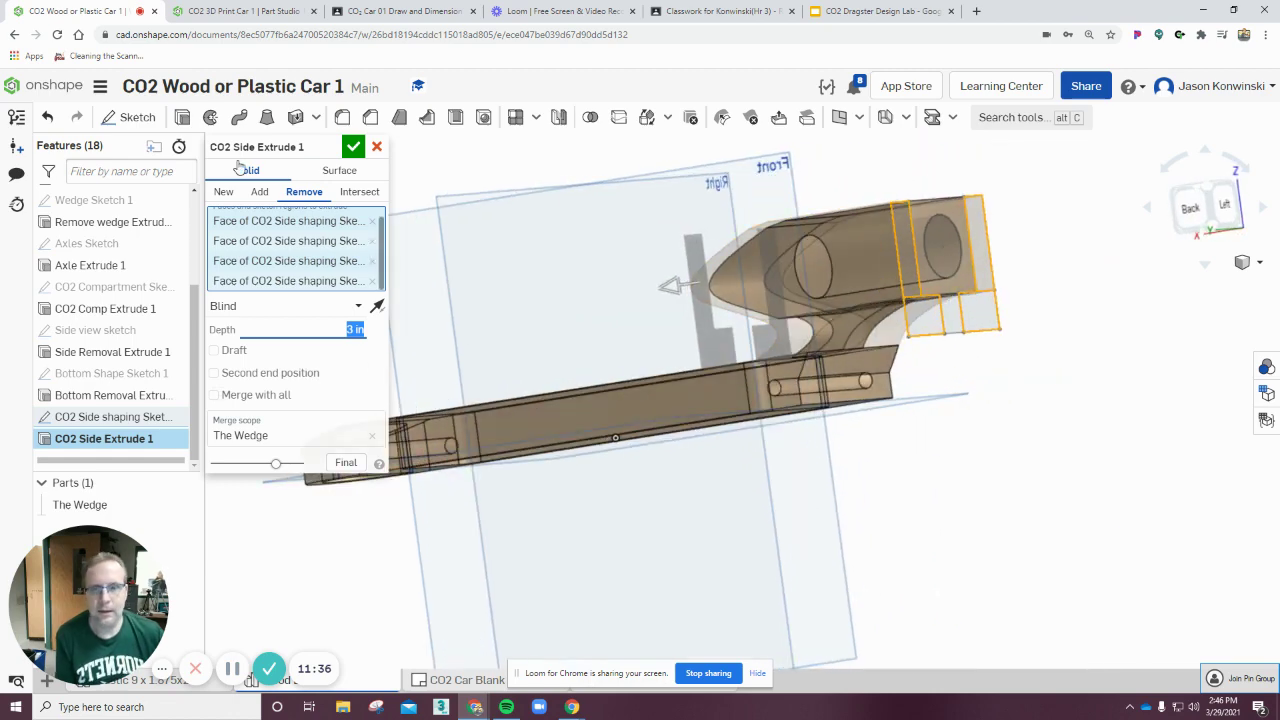
{"action": "left_click", "coordinate": [354, 148]}
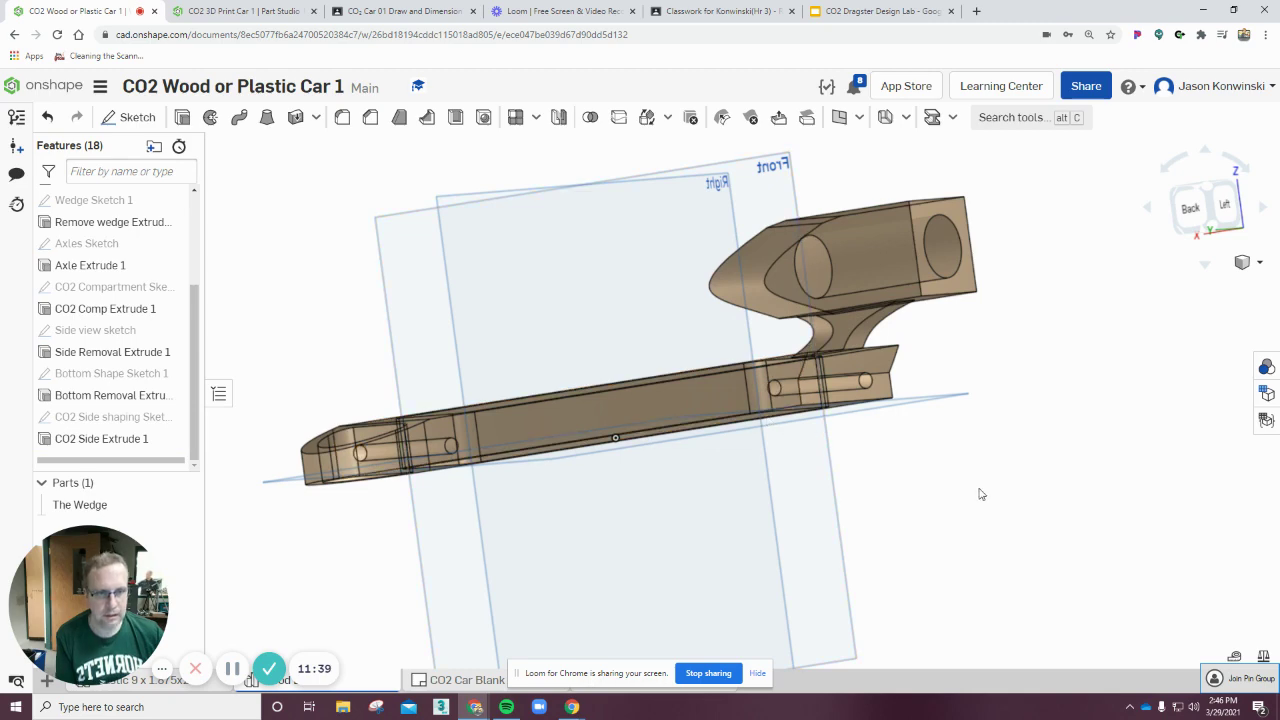
{"action": "right_click_drag", "start_coordinate": [977, 499], "coordinate": [960, 440]}
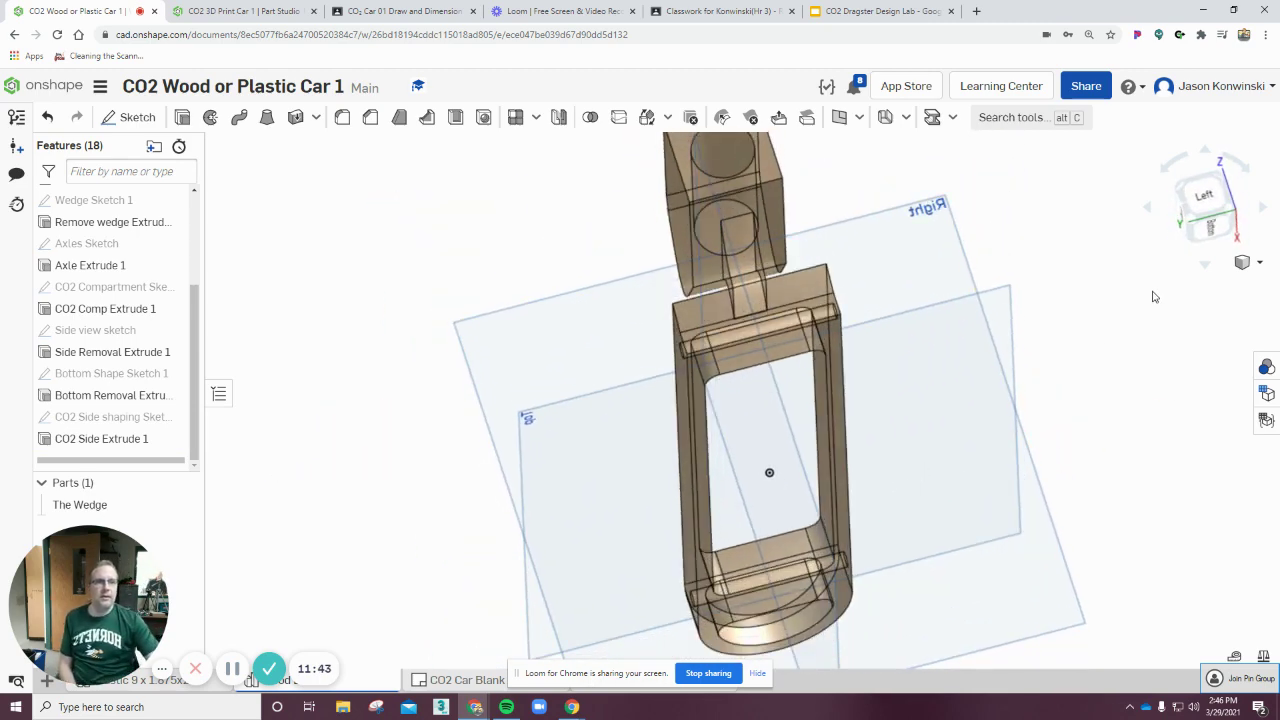
{"action": "right_click_drag", "start_coordinate": [1125, 315], "coordinate": [1089, 351]}
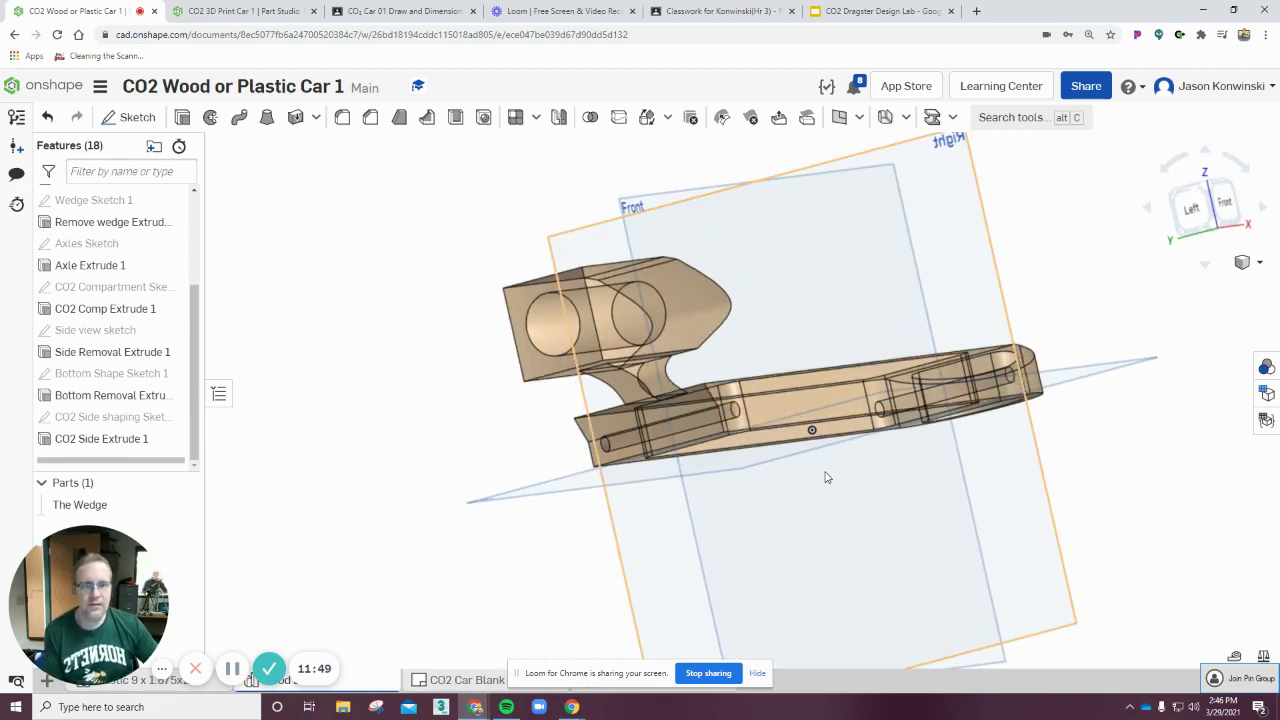
{"action": "mouse_move", "coordinate": [774, 526]}
{"action": "right_mouse_down"}
{"action": "mouse_move", "coordinate": [797, 537]}
{"action": "mouse_move", "coordinate": [760, 534]}
{"action": "mouse_move", "coordinate": [769, 547]}
{"action": "mouse_move", "coordinate": [765, 525]}
{"action": "right_mouse_up"}
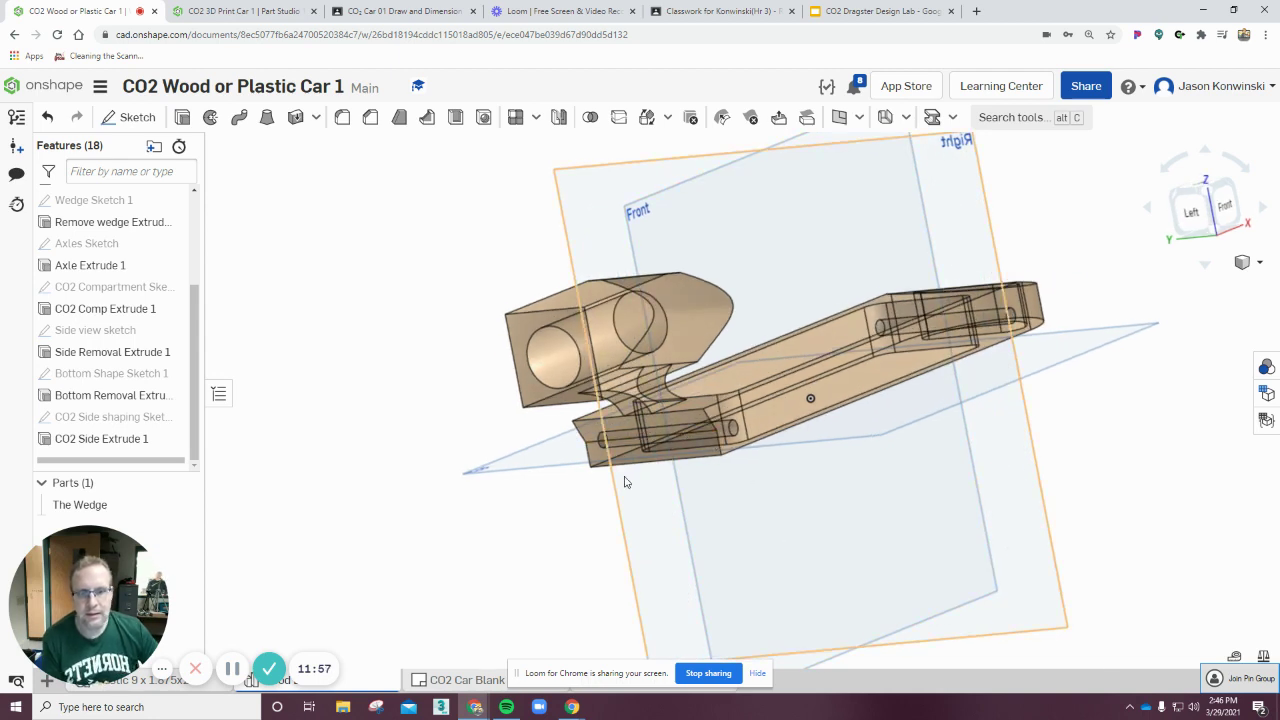